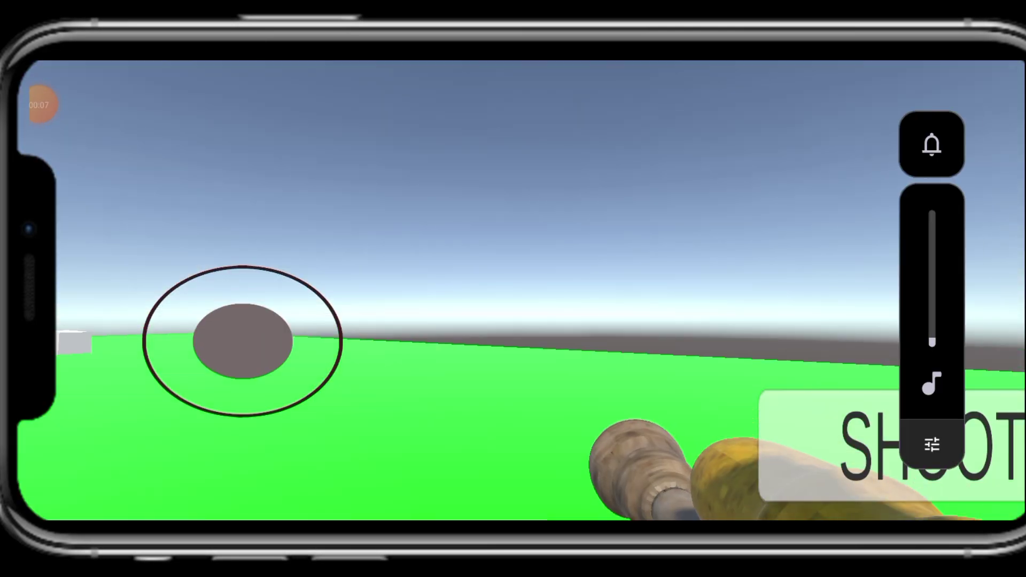
Drag the on-screen joystick to walk the player toward the giant and girl characters.
drag(242, 341, 169, 299)
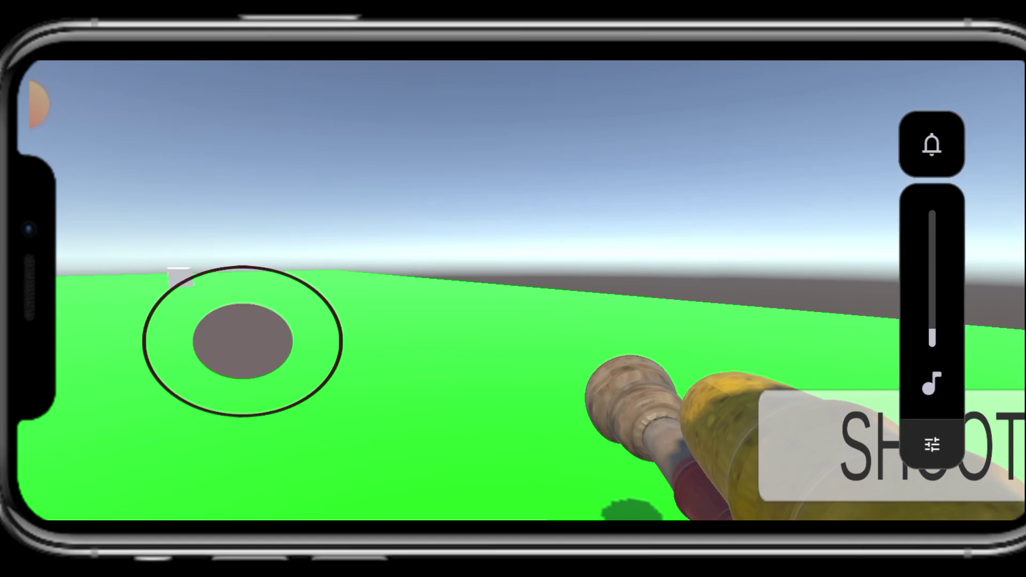
mouse_move(243, 341)
mouse_down()
mouse_move(295, 277)
mouse_move(196, 322)
mouse_move(327, 315)
mouse_move(175, 319)
mouse_move(210, 279)
mouse_move(291, 360)
mouse_move(268, 414)
mouse_move(262, 308)
mouse_move(291, 390)
mouse_move(215, 320)
mouse_move(219, 266)
mouse_move(232, 262)
mouse_move(217, 415)
mouse_move(170, 288)
mouse_move(256, 261)
mouse_move(180, 281)
mouse_move(206, 263)
mouse_move(315, 293)
mouse_move(183, 275)
mouse_move(301, 345)
mouse_move(149, 293)
mouse_move(183, 274)
mouse_move(142, 343)
mouse_up()
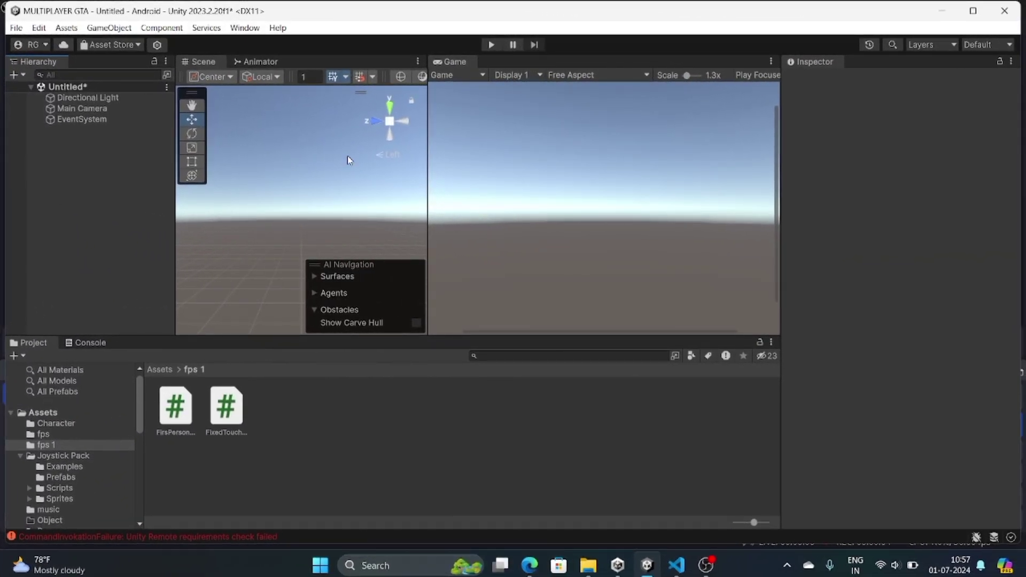
Widen the Scene view beside the Game view and open the Unity Asset Store.
drag(424, 211, 624, 211)
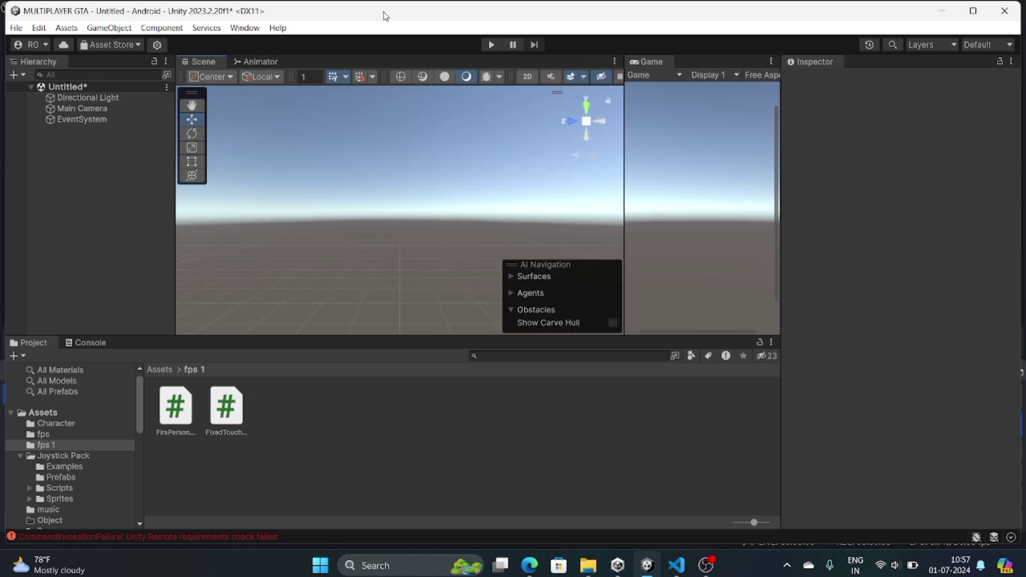
click(247, 28)
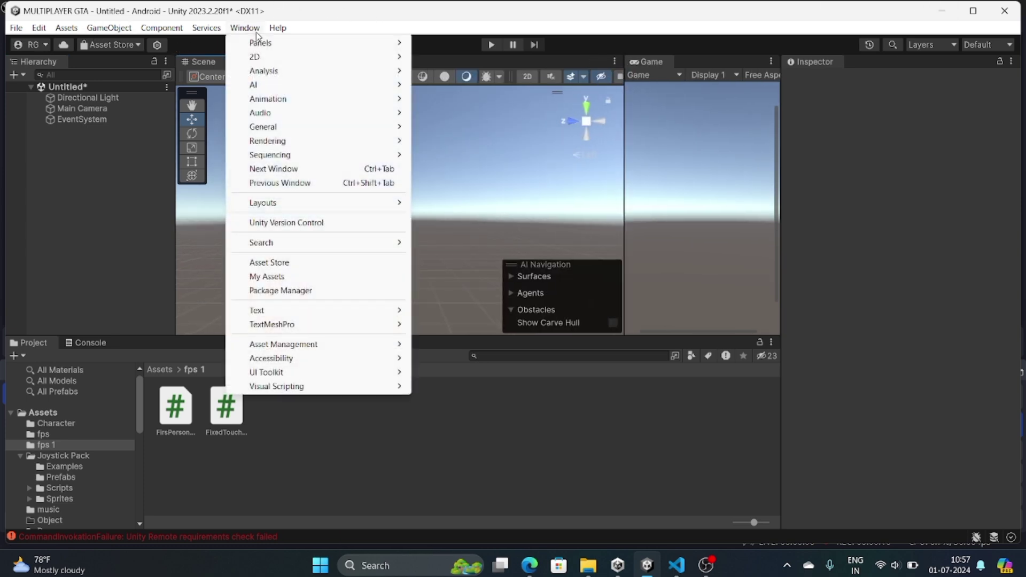
click(278, 261)
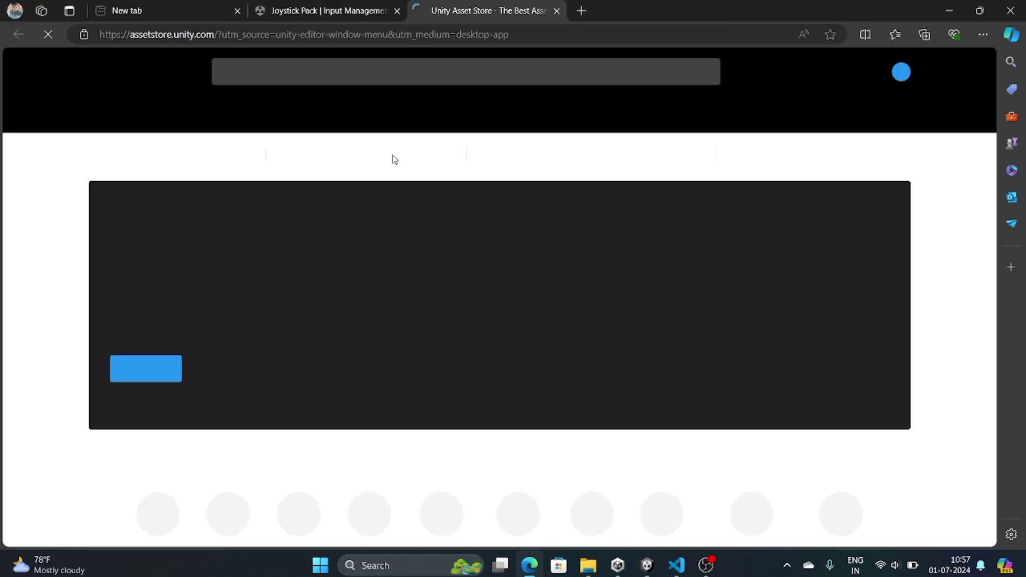
Search the Asset Store for 'joystick', open the free Joystick Pack page, then return to Unity.
click(433, 67)
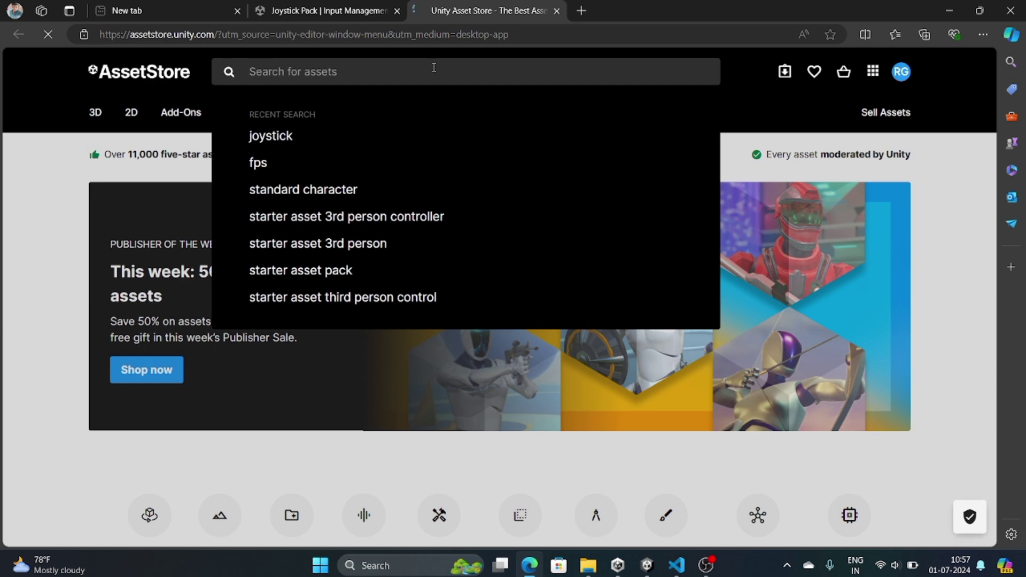
click(266, 137)
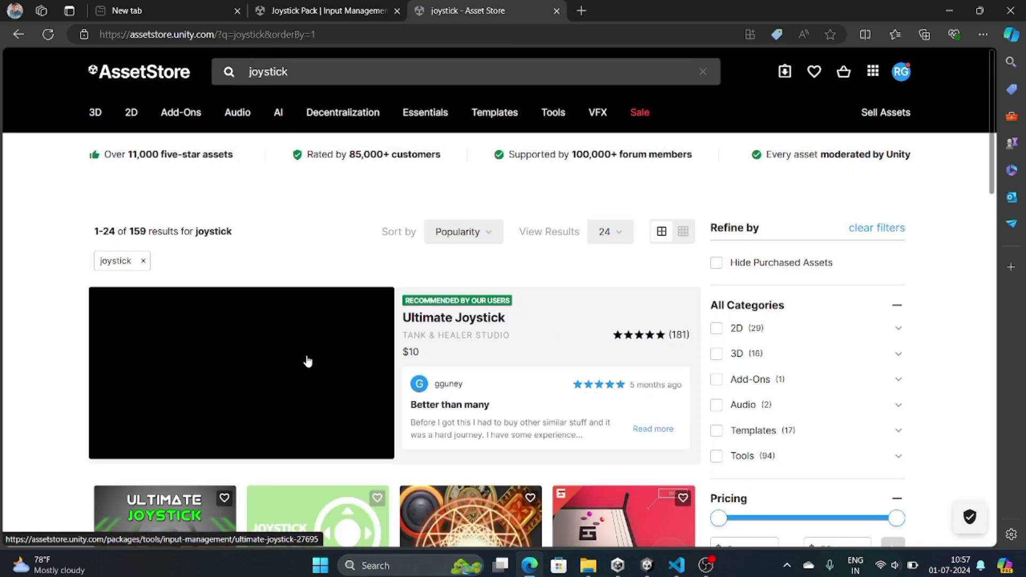
scroll(343, 405, down, 2)
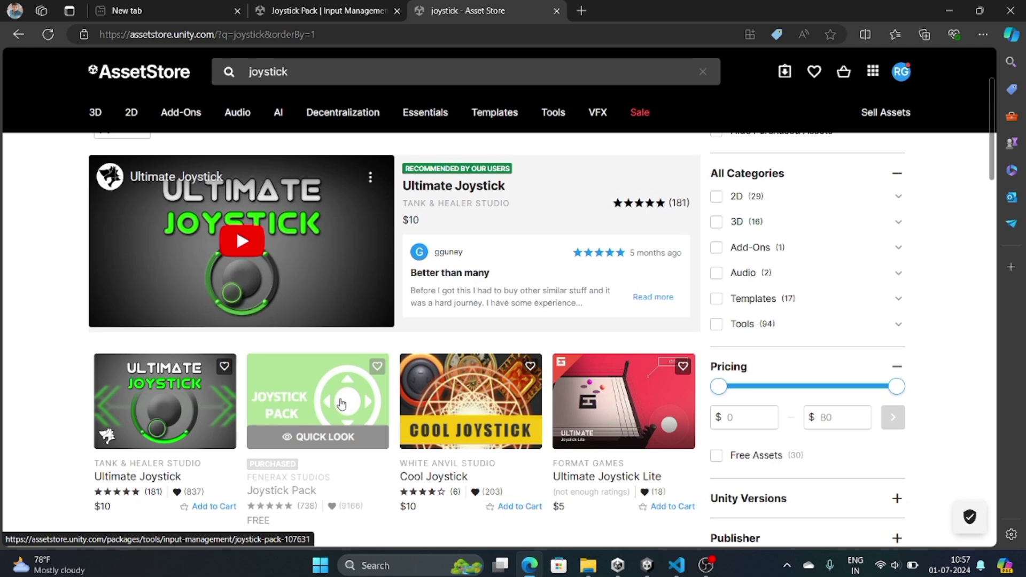
click(273, 492)
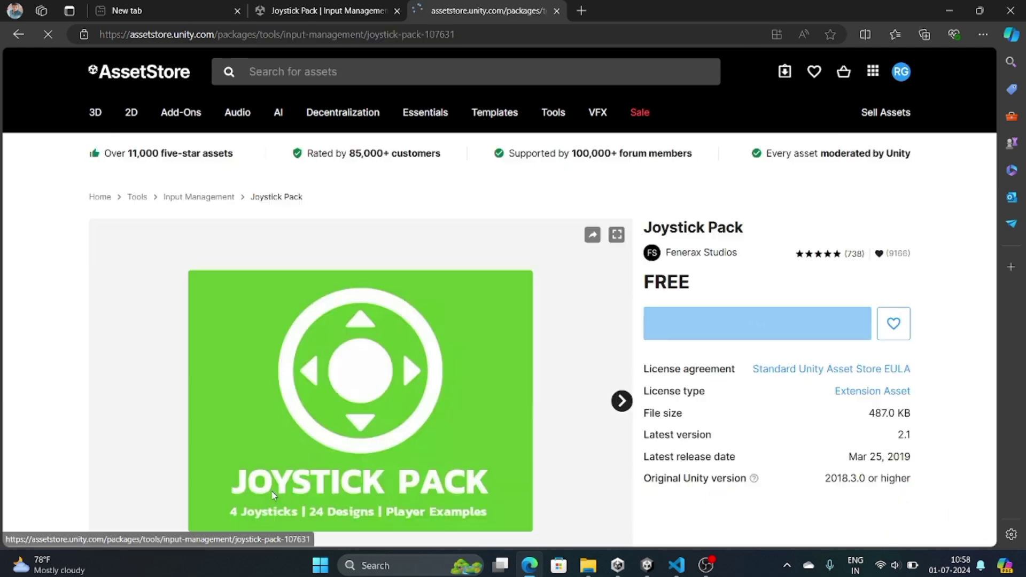
scroll(478, 377, down, 3)
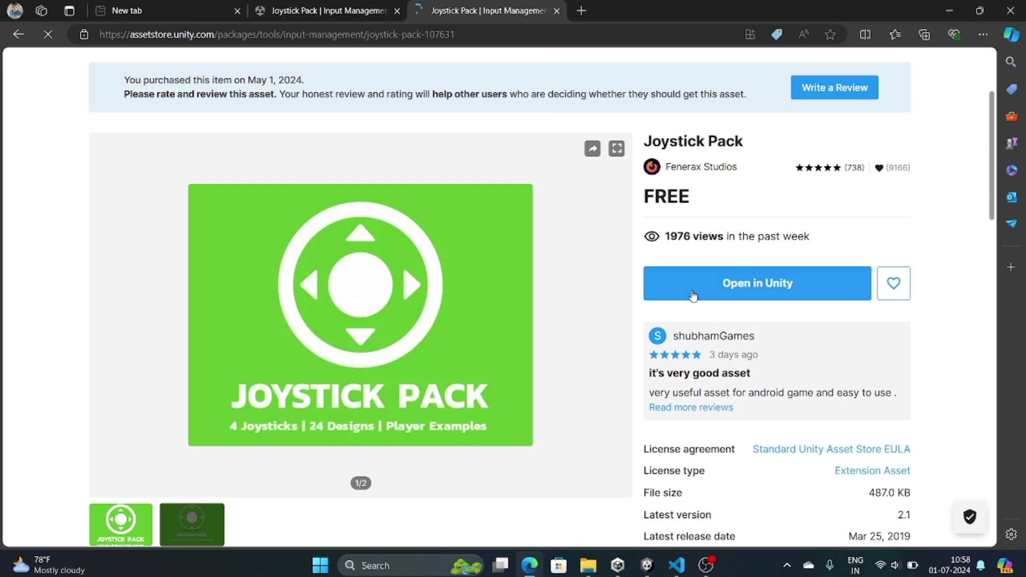
click(653, 568)
Open the Package Manager and reload My Assets to find the Joystick Pack.
click(245, 27)
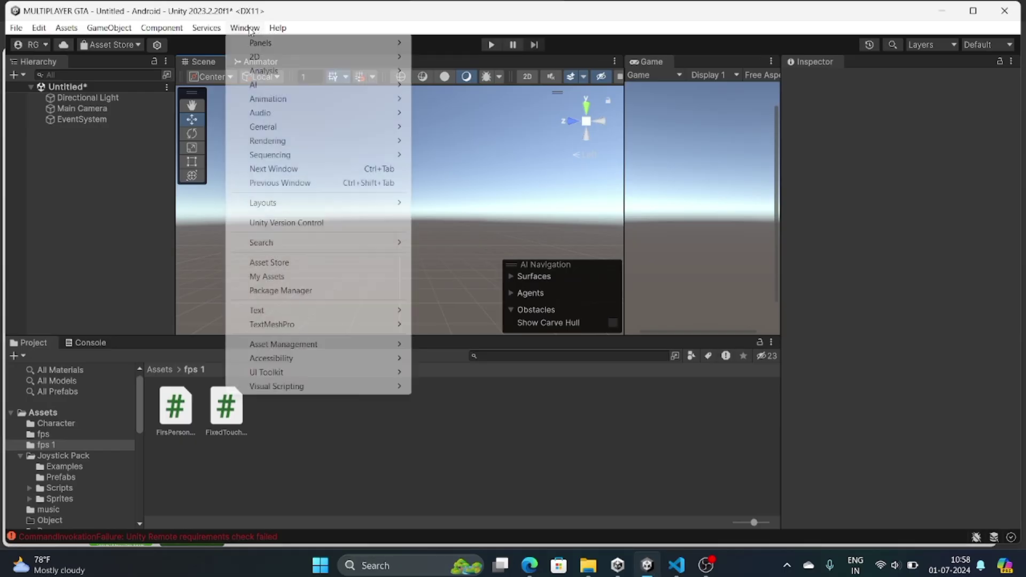
click(303, 293)
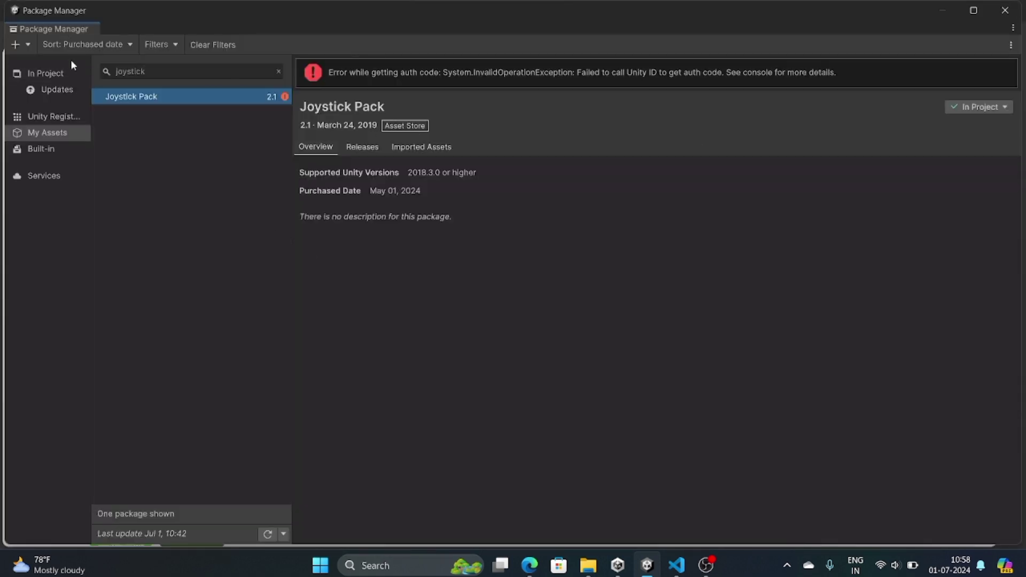
click(32, 129)
click(241, 70)
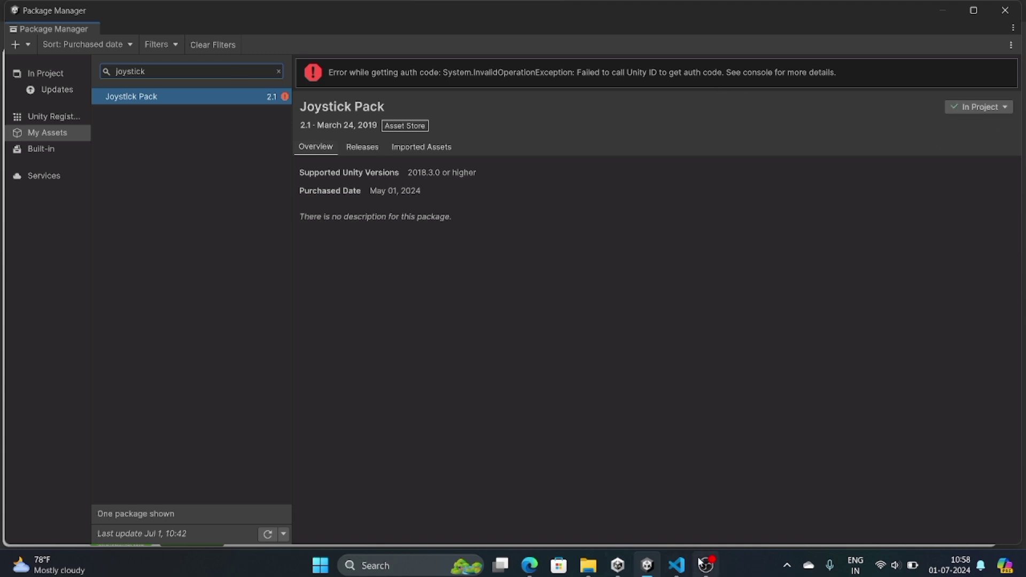
Glance at the store page, then close the Package Manager tab.
click(651, 572)
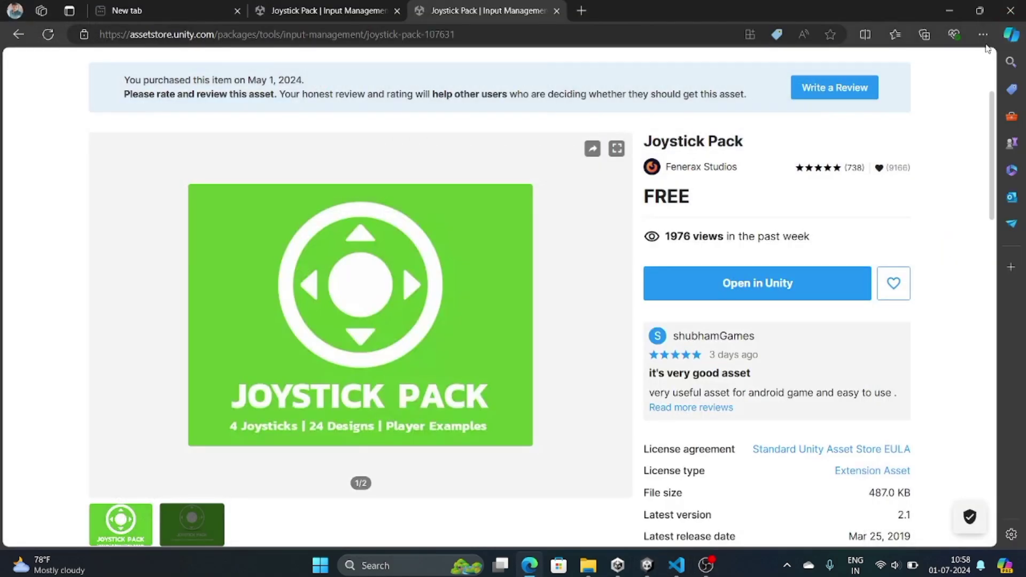
click(647, 565)
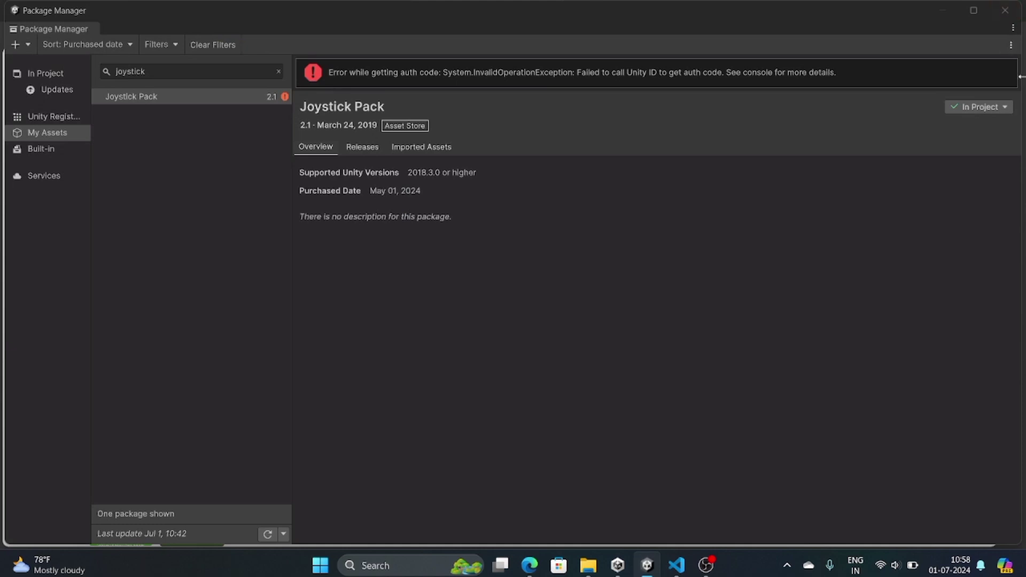
click(1009, 44)
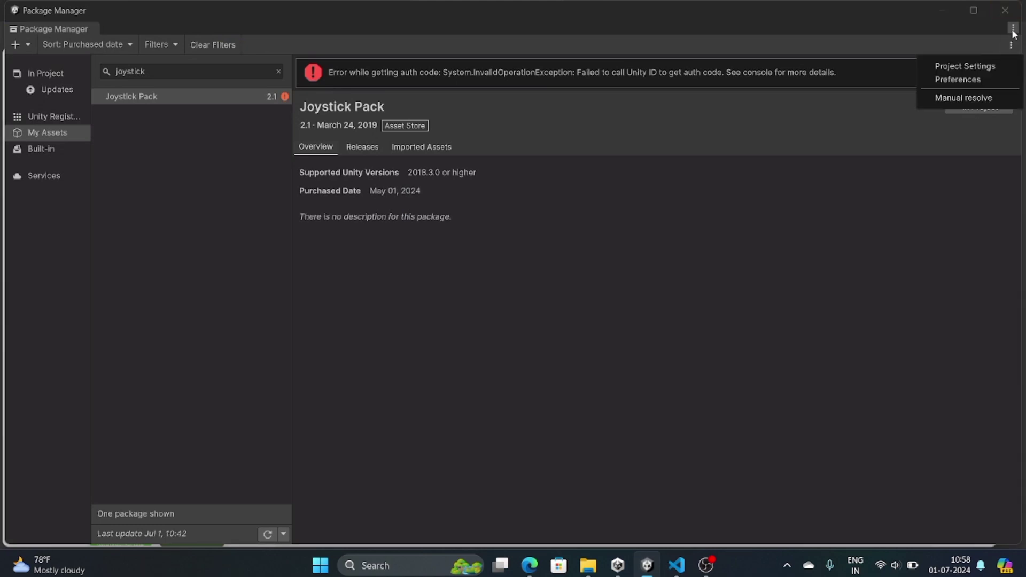
click(1013, 30)
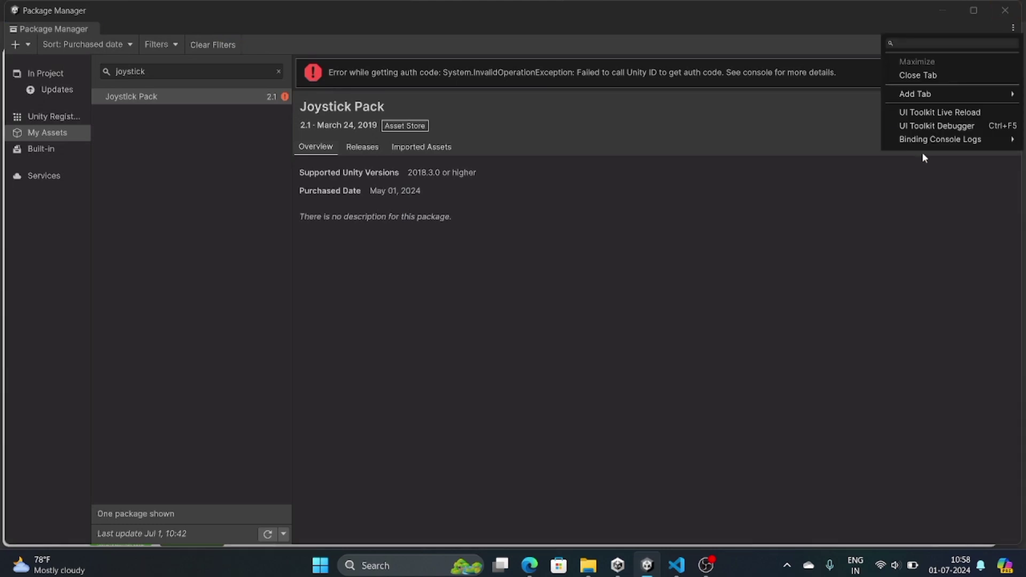
click(918, 76)
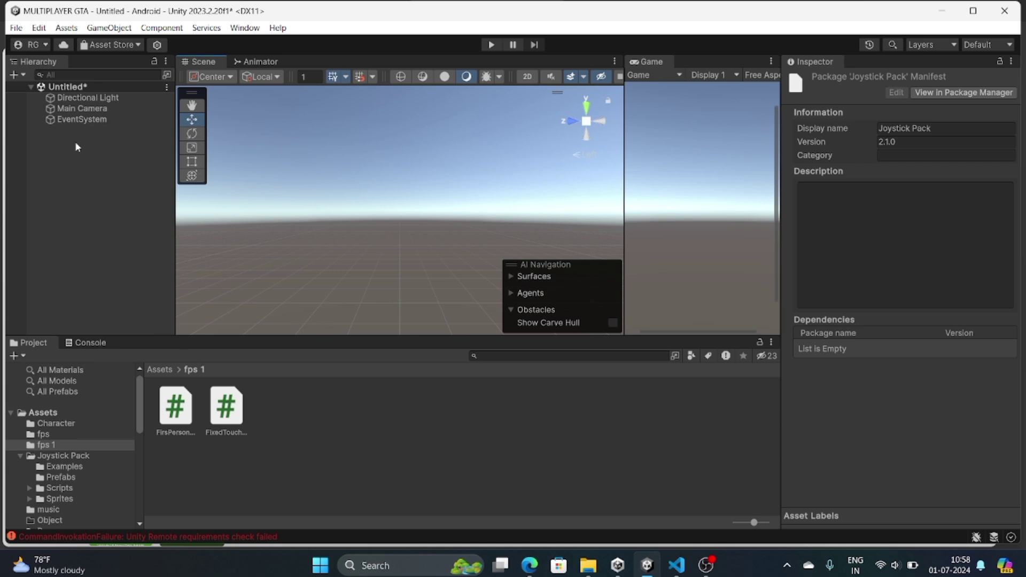
Add a cube, reset its transform, and scale it to 100 × 1 × 100 as ground.
right_click(59, 175)
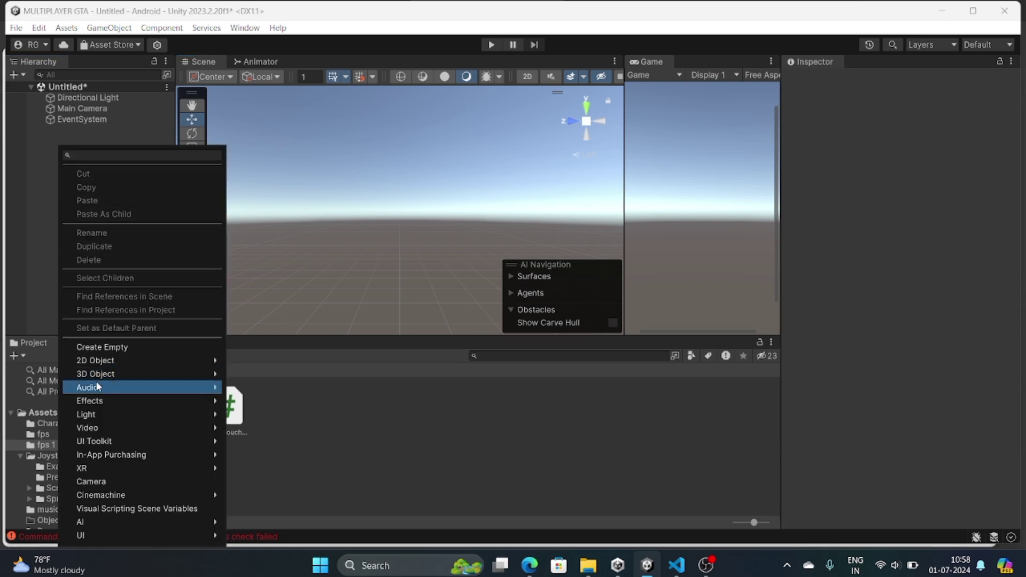
mouse_move(112, 374)
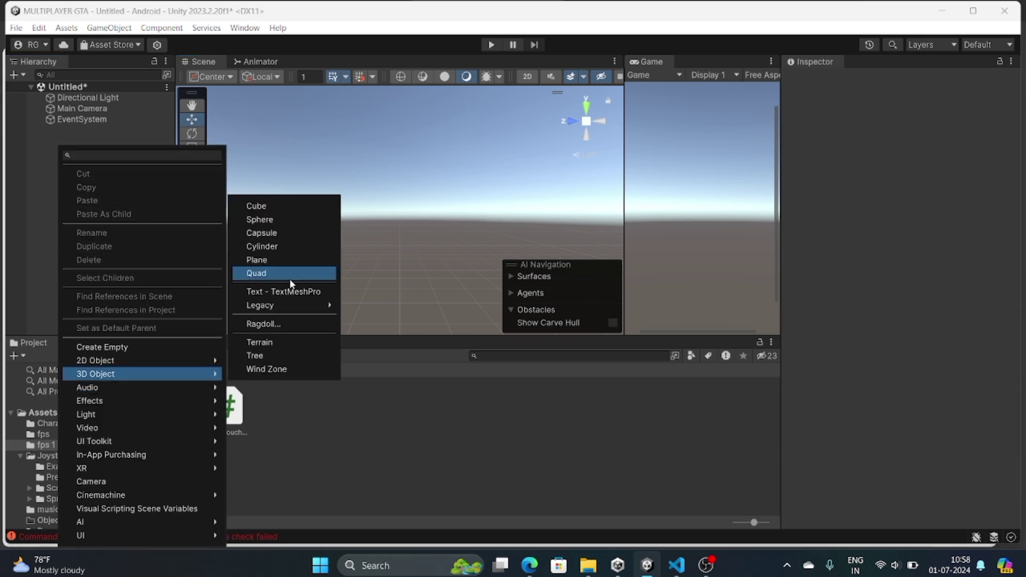
click(276, 209)
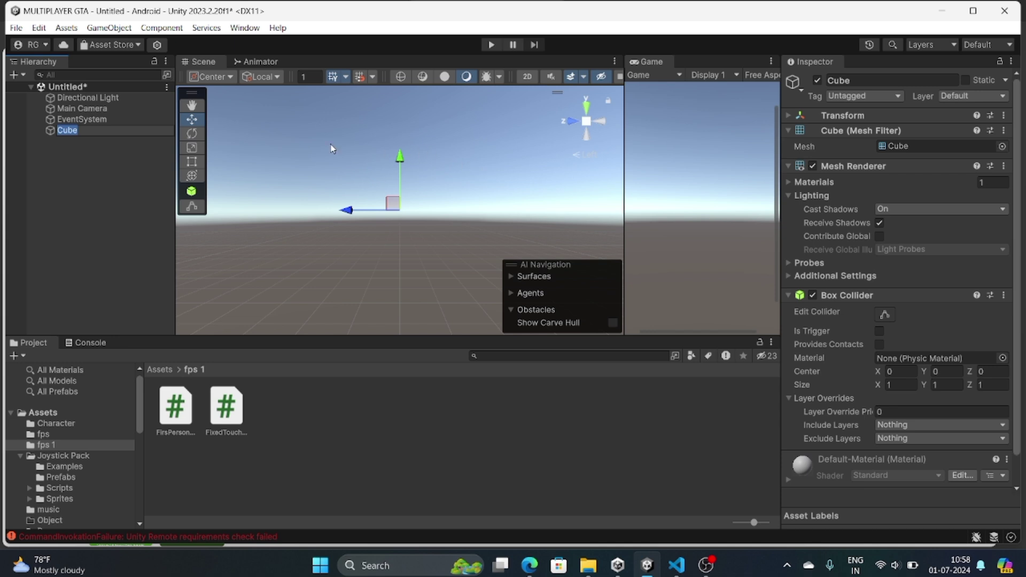
click(1003, 116)
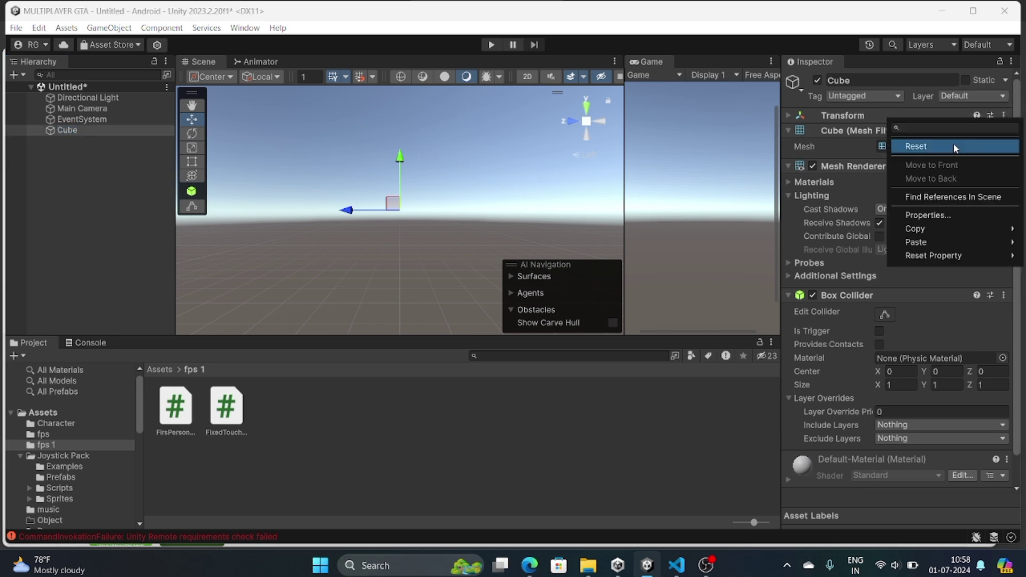
click(955, 148)
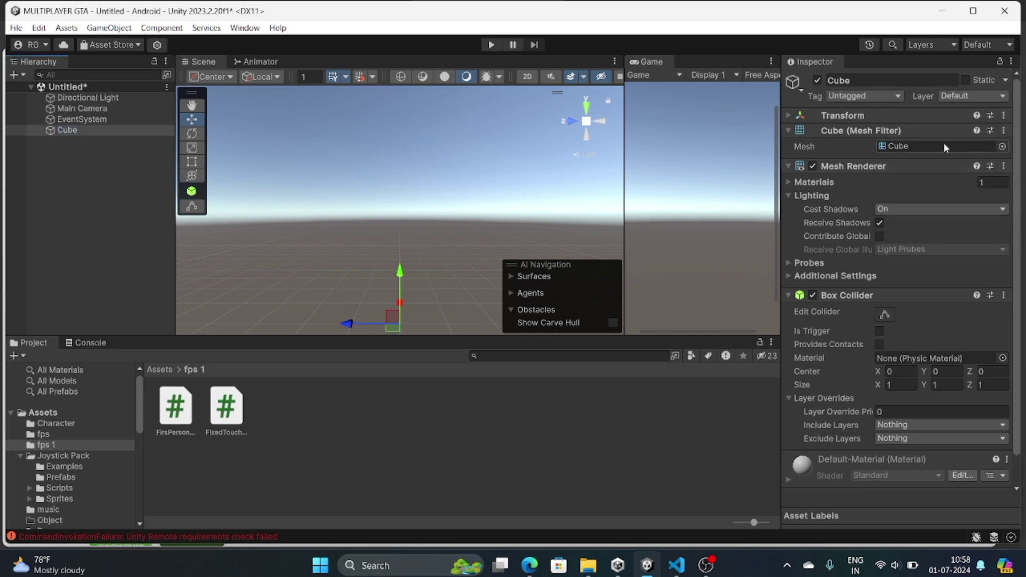
click(788, 115)
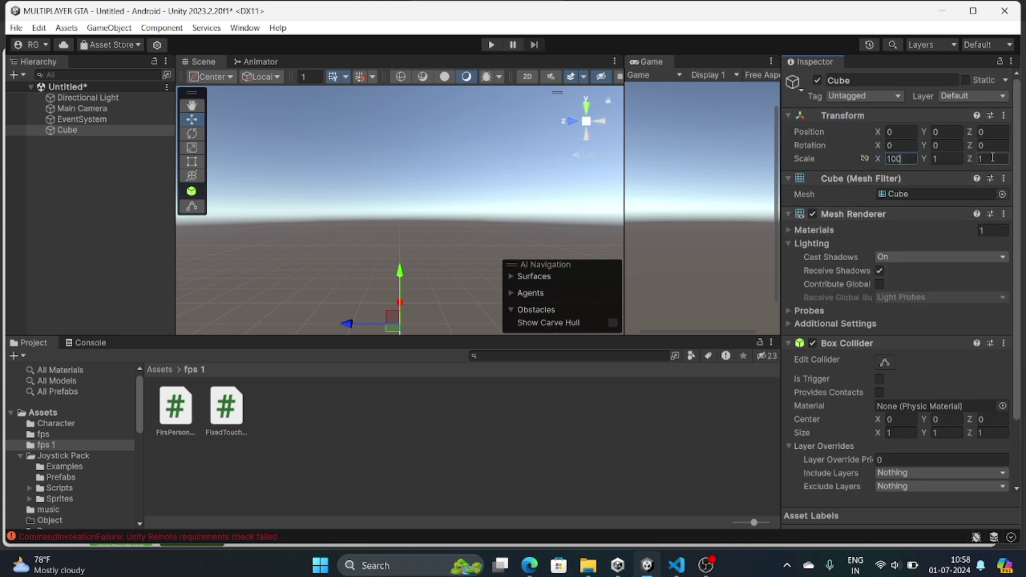
text(100)
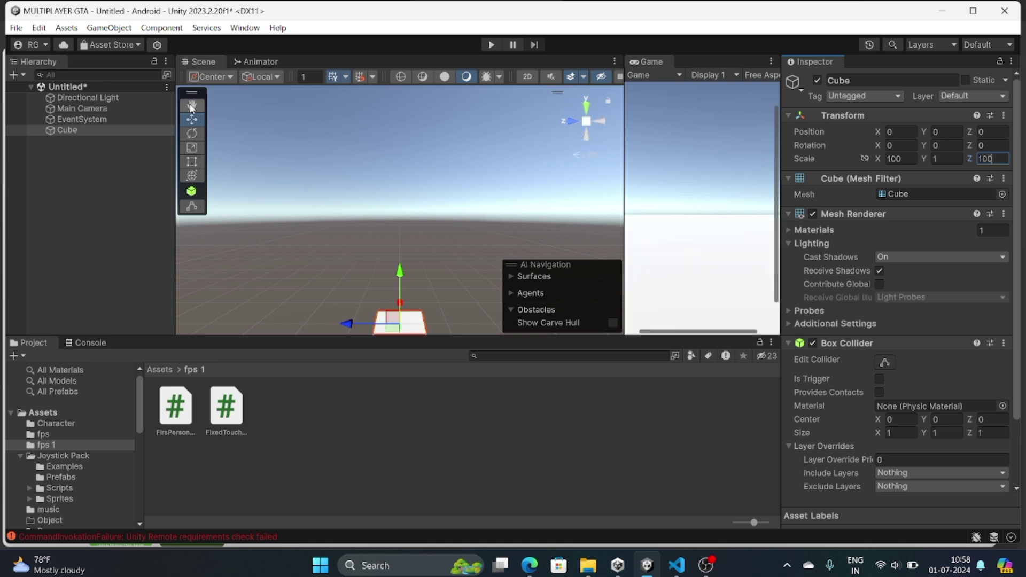
Frame and pan the Scene view over the ground, then focus on the Main Camera.
double_click(89, 133)
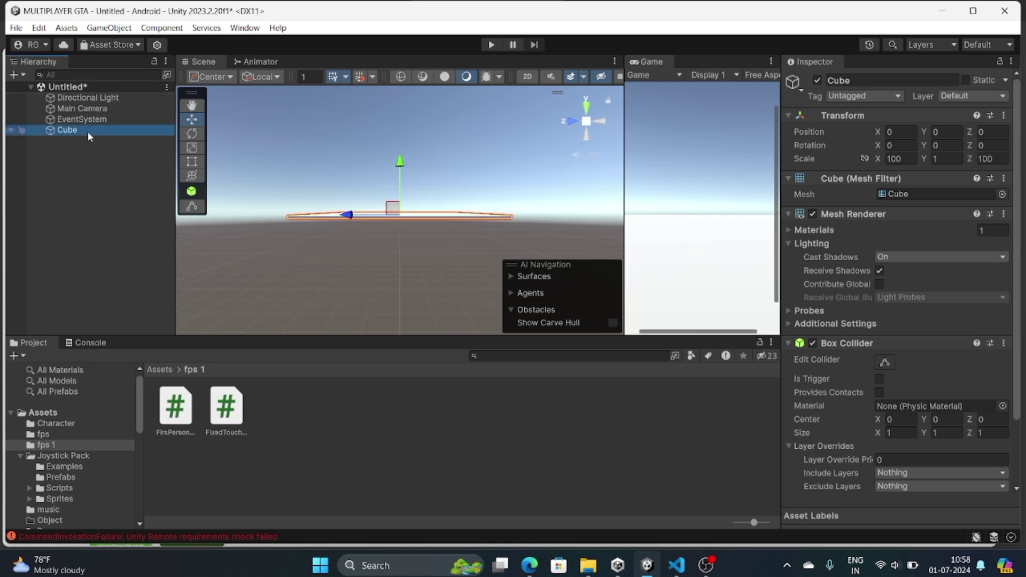
scroll(407, 189, up, 2)
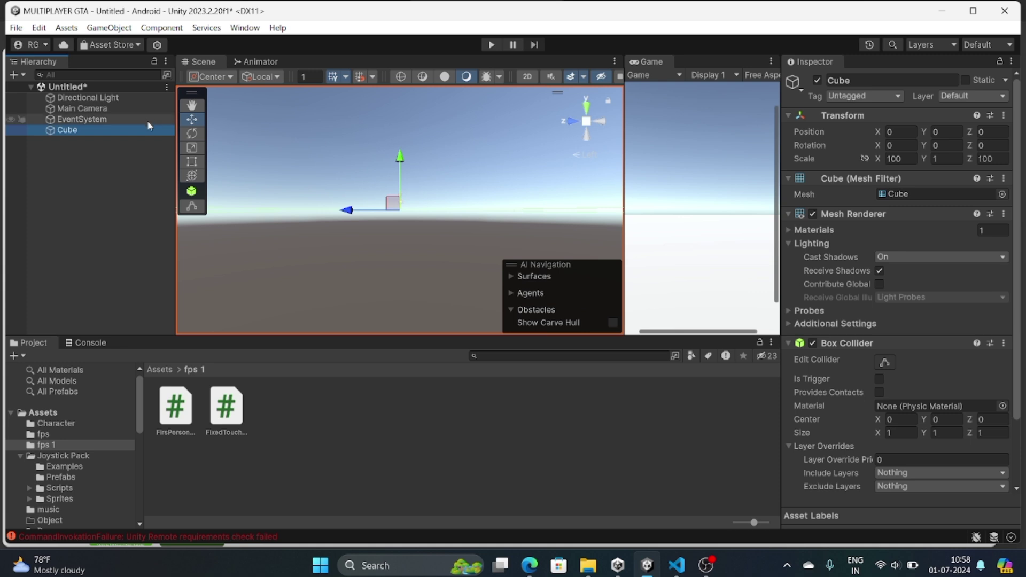
click(193, 103)
drag(373, 191, 353, 252)
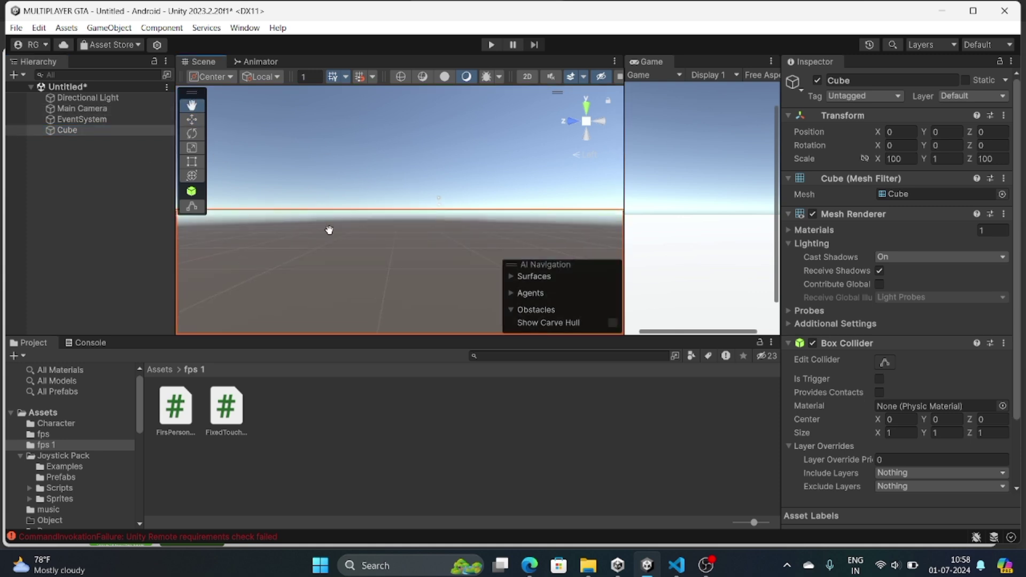
double_click(82, 108)
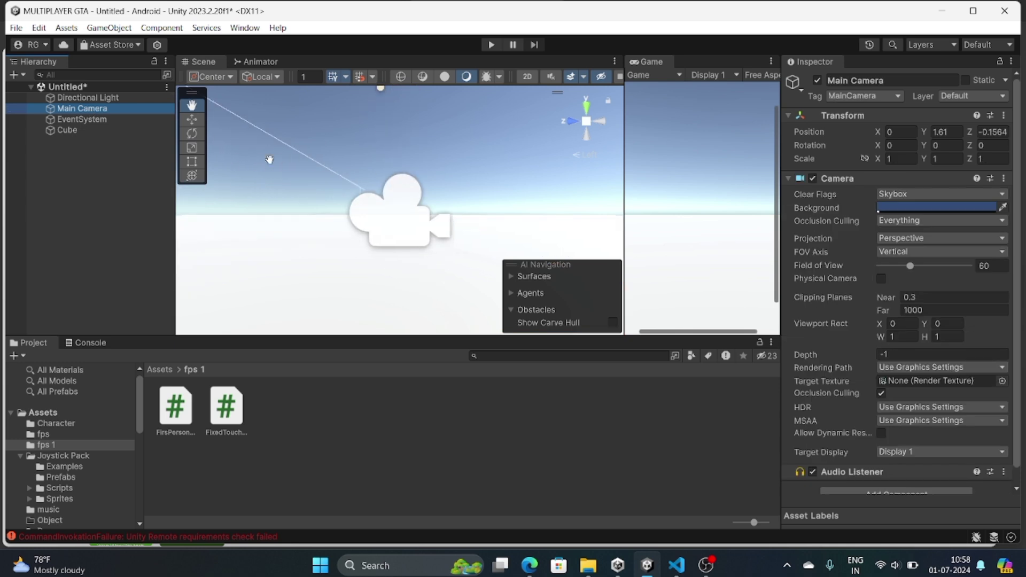
scroll(371, 192, down, 3)
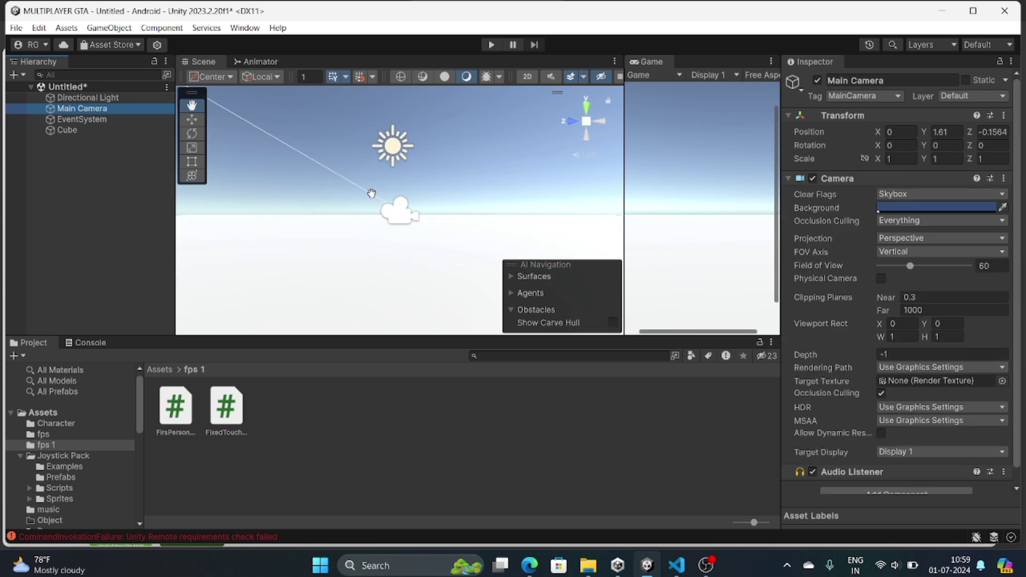
Create a 3D capsule and rename it 'Player'.
click(64, 185)
right_click(65, 185)
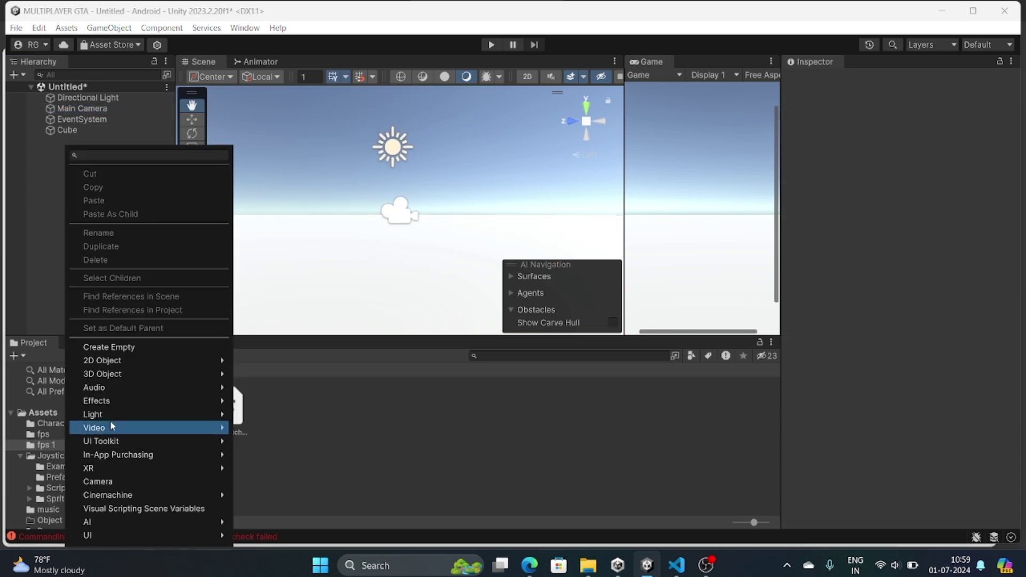
mouse_move(121, 374)
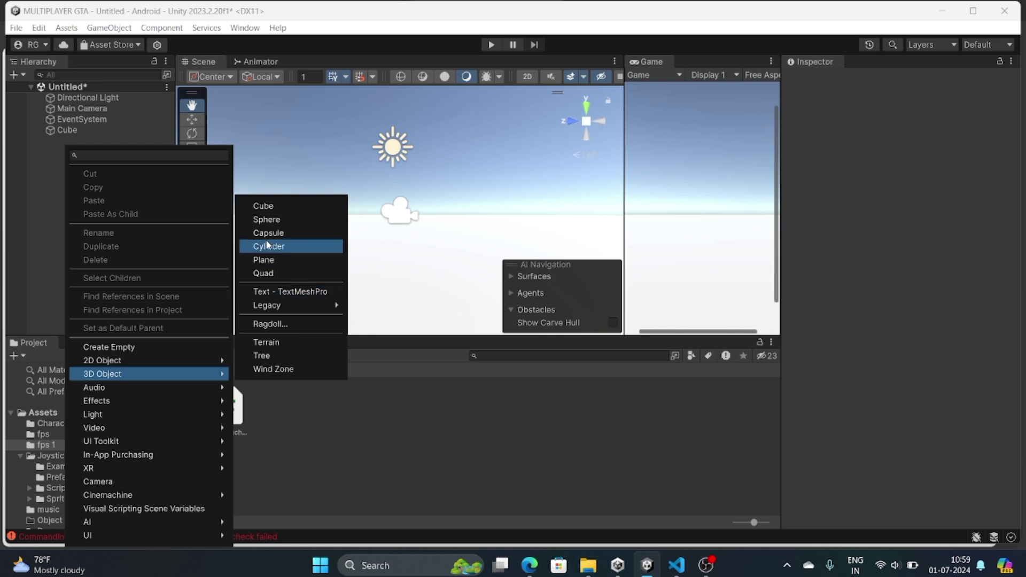
click(268, 234)
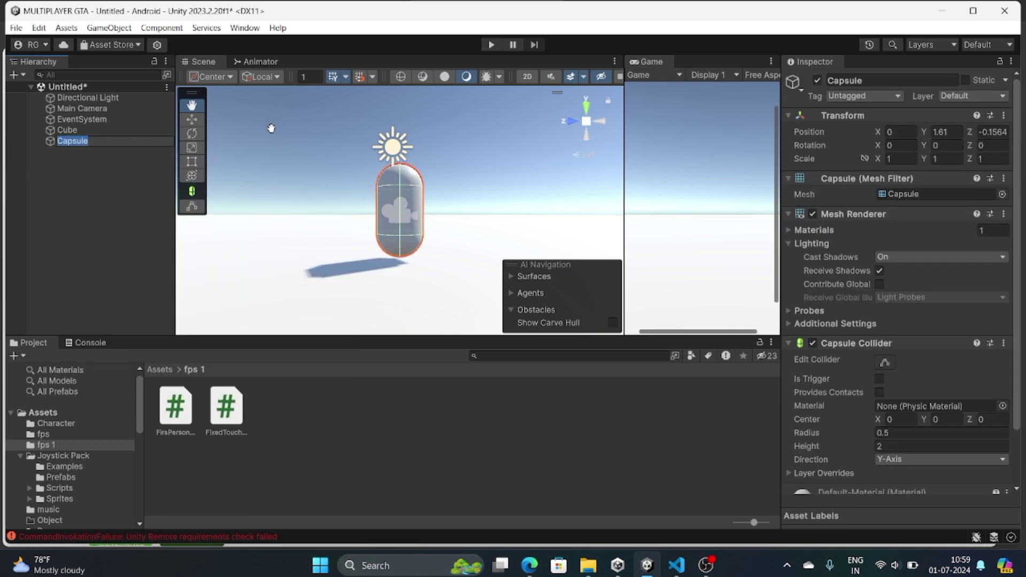
click(89, 165)
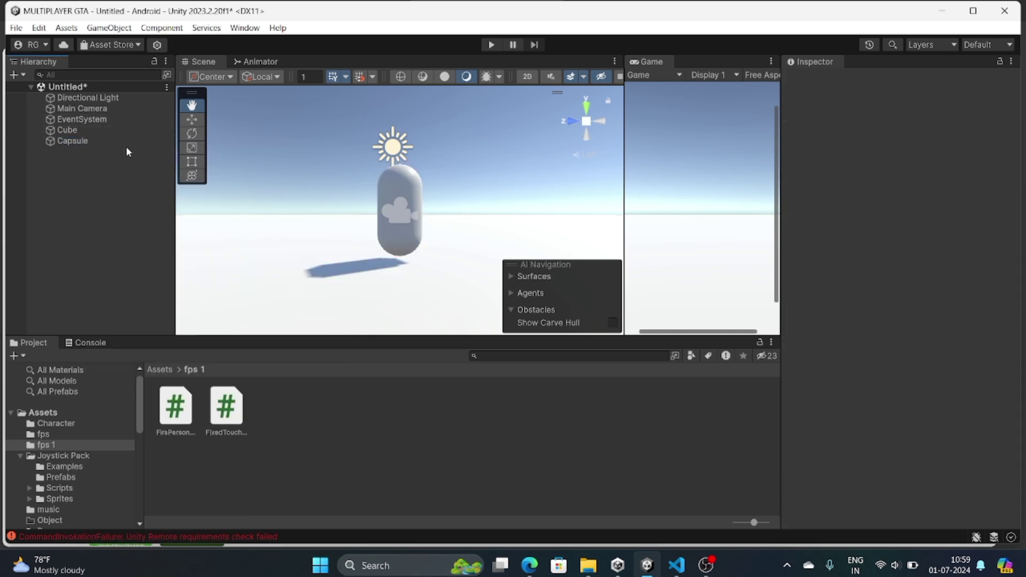
click(89, 143)
right_click(89, 149)
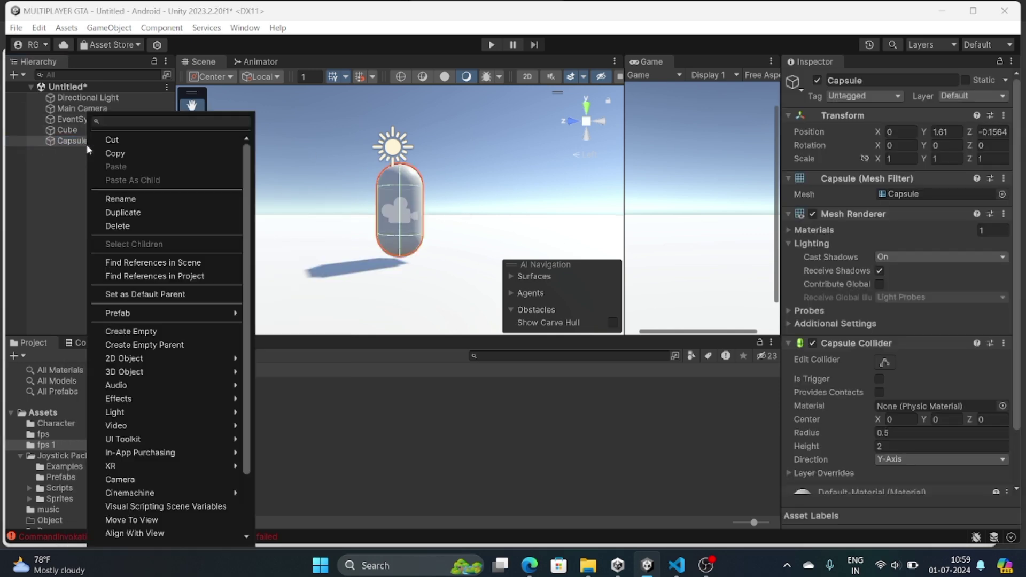
click(144, 198)
key(BackSpace)
text(Pla)
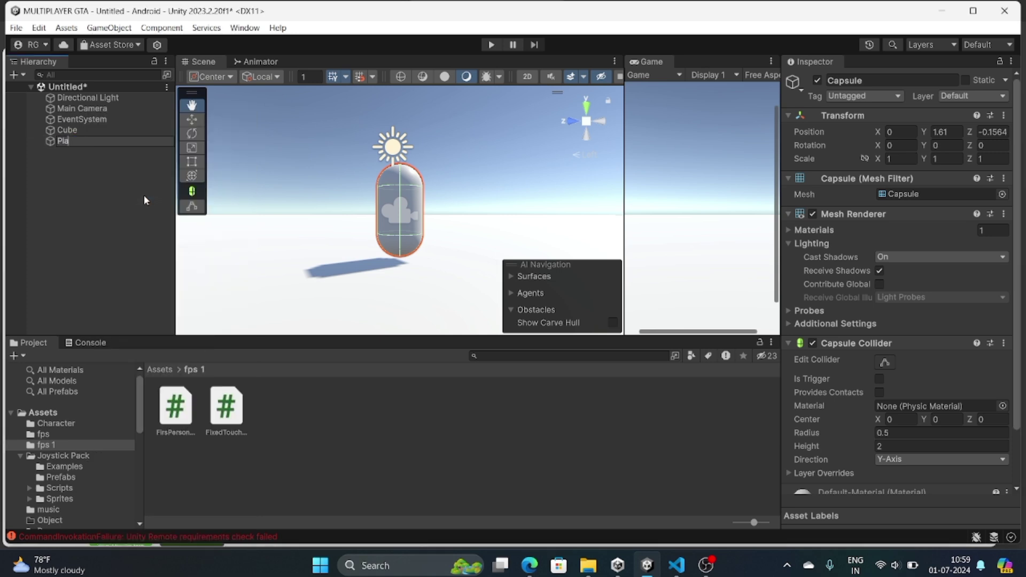
text(yer)
key(Return)
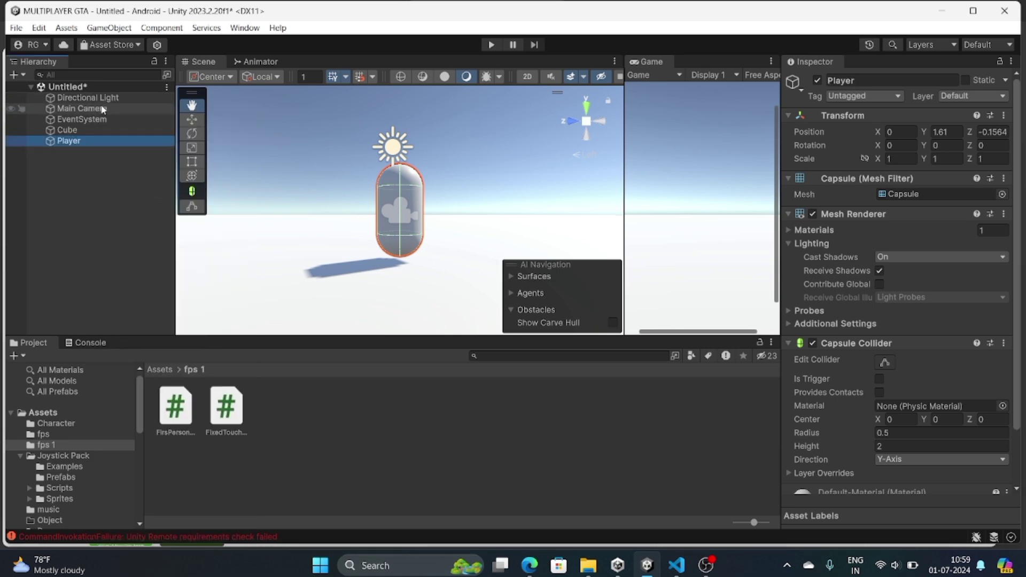
Parent the Main Camera under Player and raise it to Y 0.66 inside the capsule.
click(86, 109)
drag(85, 108, 113, 142)
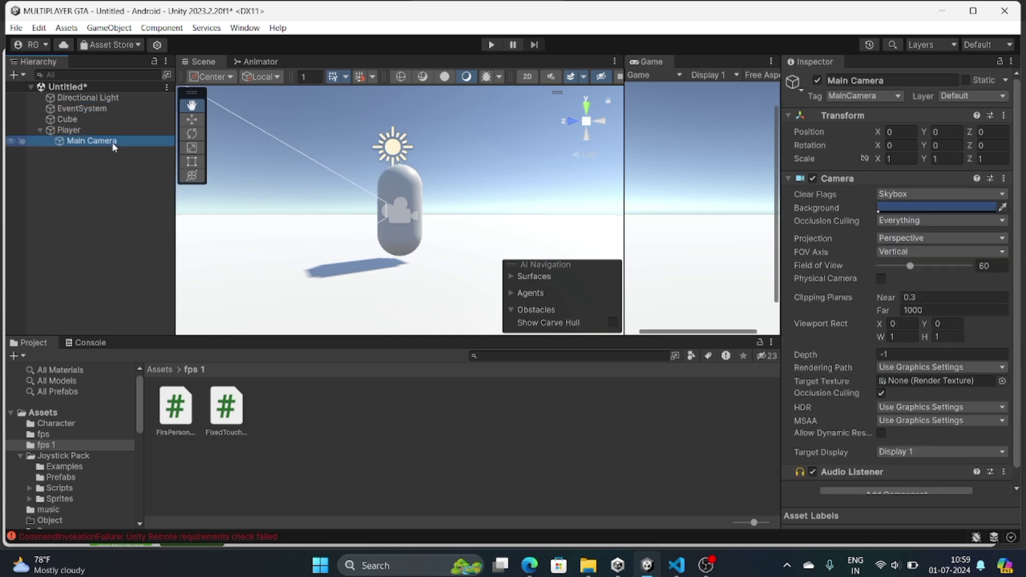
click(192, 119)
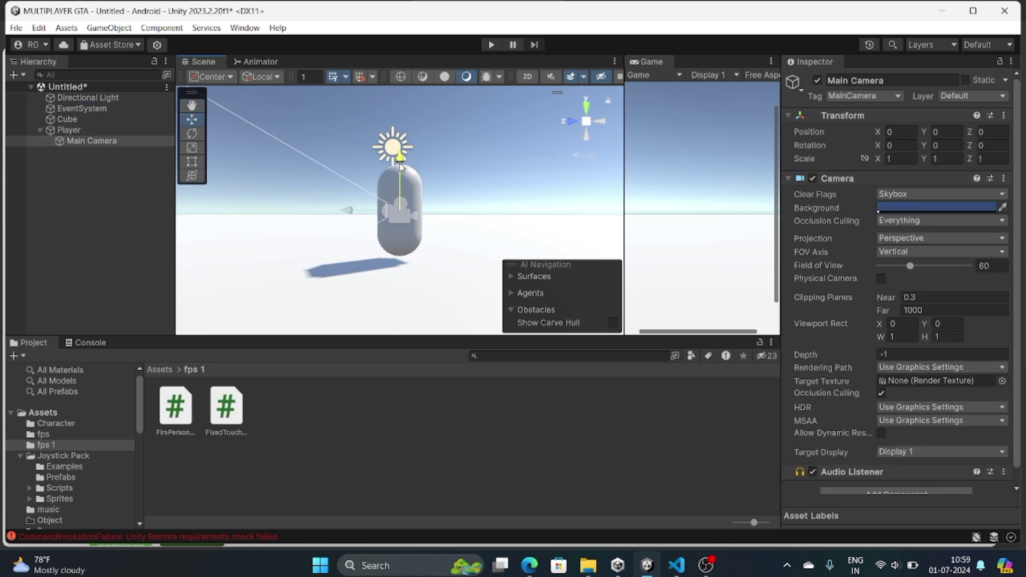
drag(400, 166, 403, 136)
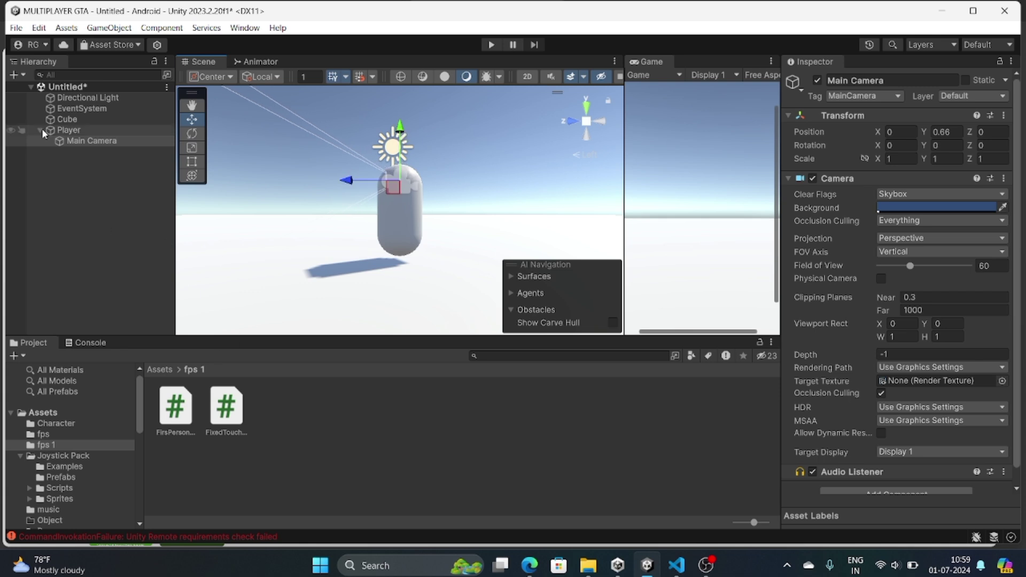
Add a UI Canvas to the scene.
right_click(56, 158)
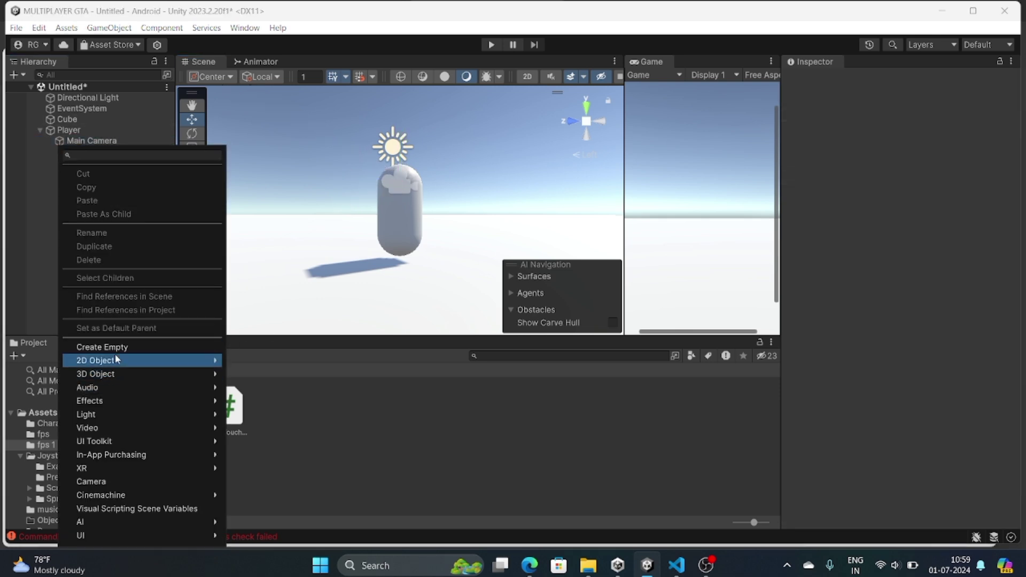
mouse_move(81, 533)
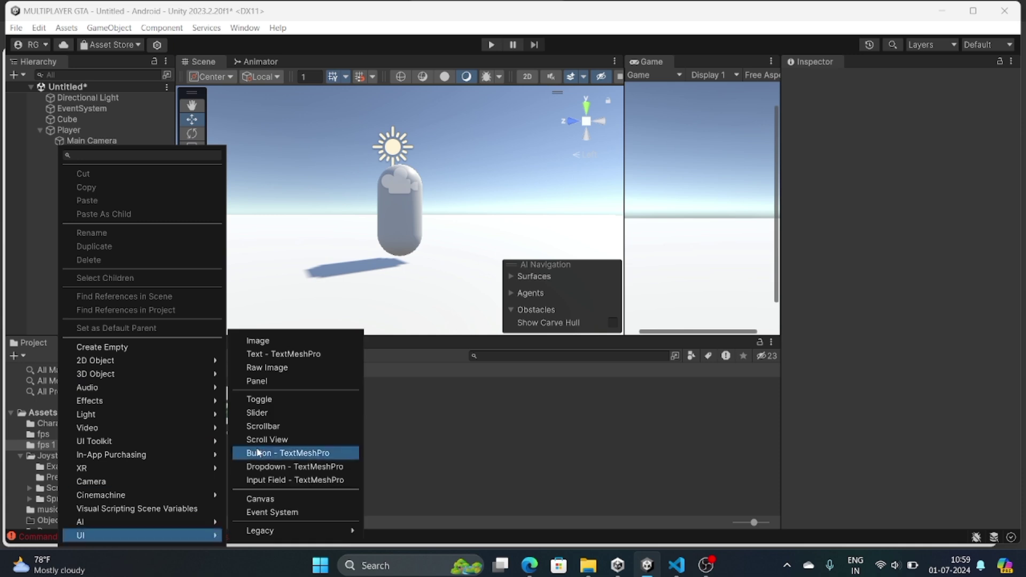
click(275, 495)
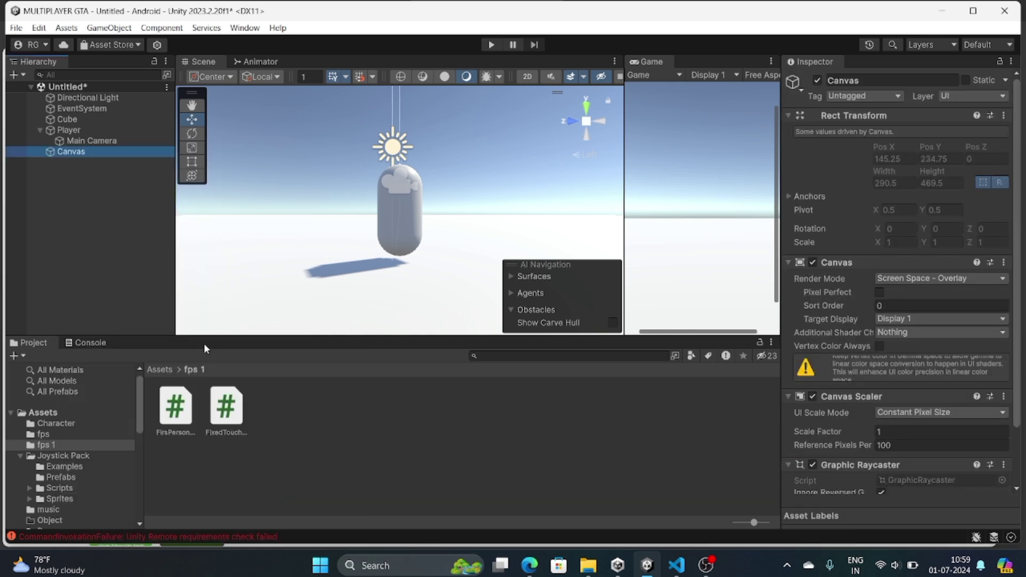
Add a white 100 × 100 UI Image inside the Canvas.
right_click(81, 154)
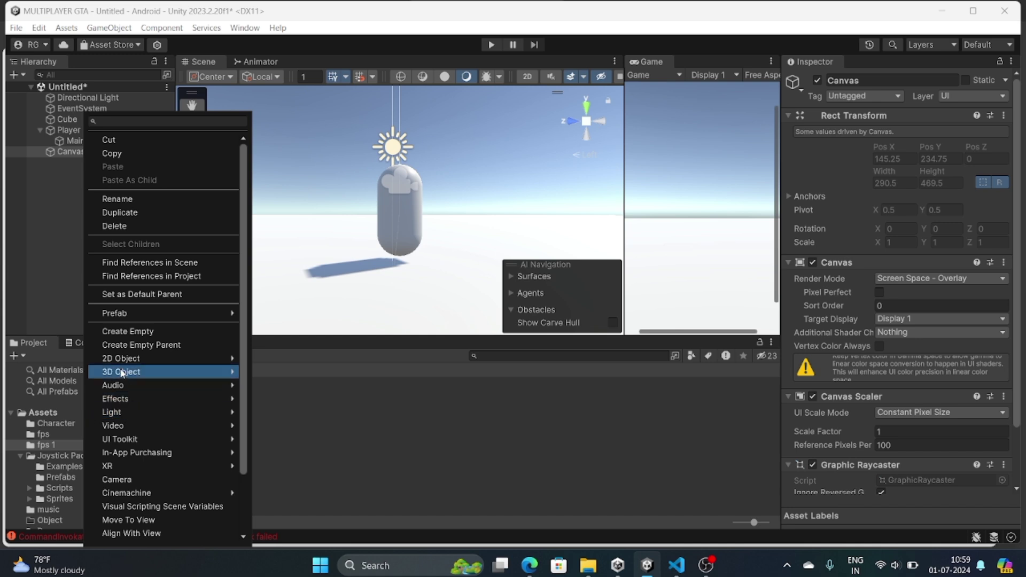
scroll(137, 521, down, 3)
mouse_move(135, 517)
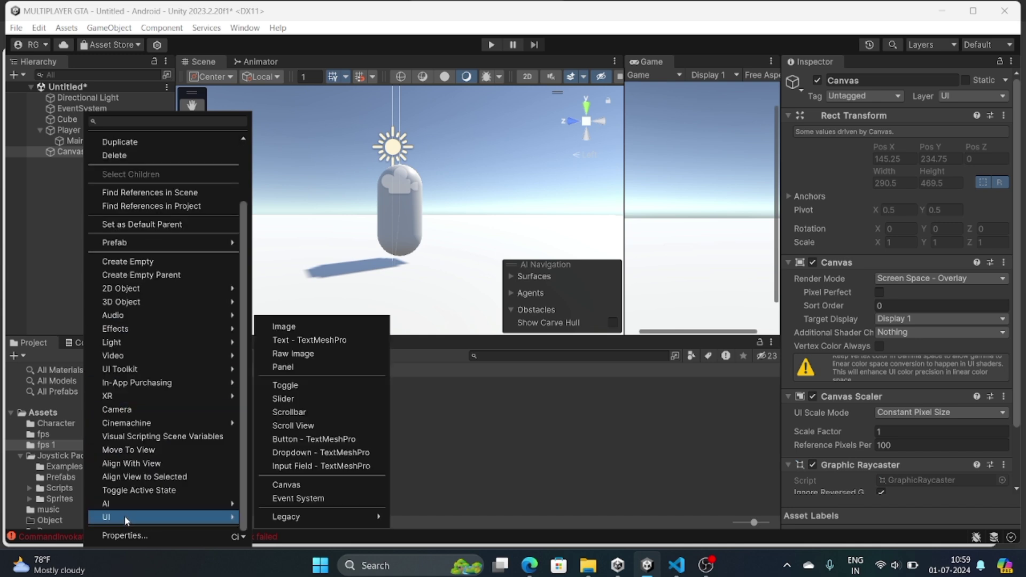
click(281, 327)
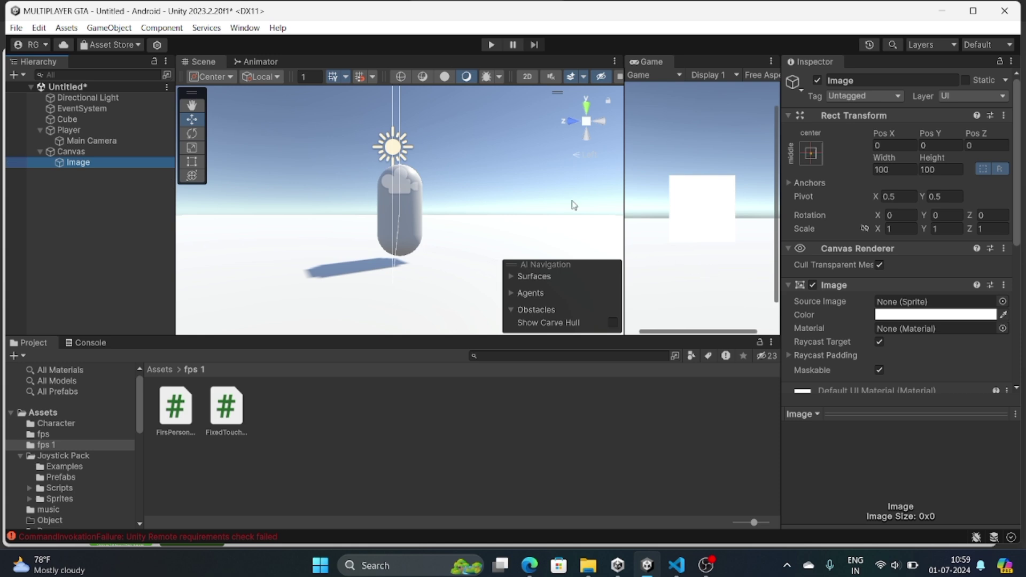
In 2D view, stretch the Image to about 4.34 × 5.35 scale.
click(527, 76)
double_click(80, 163)
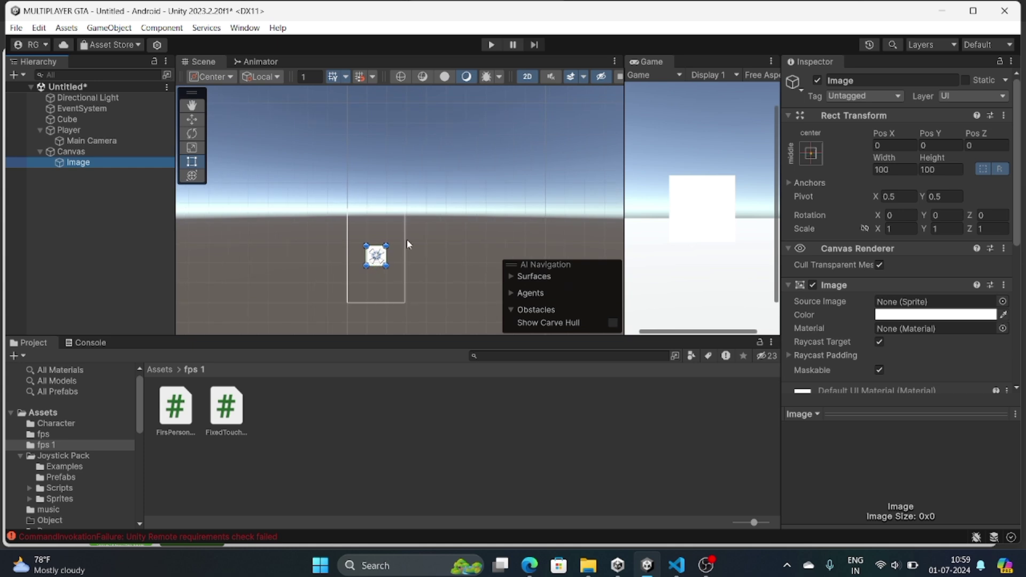
click(192, 148)
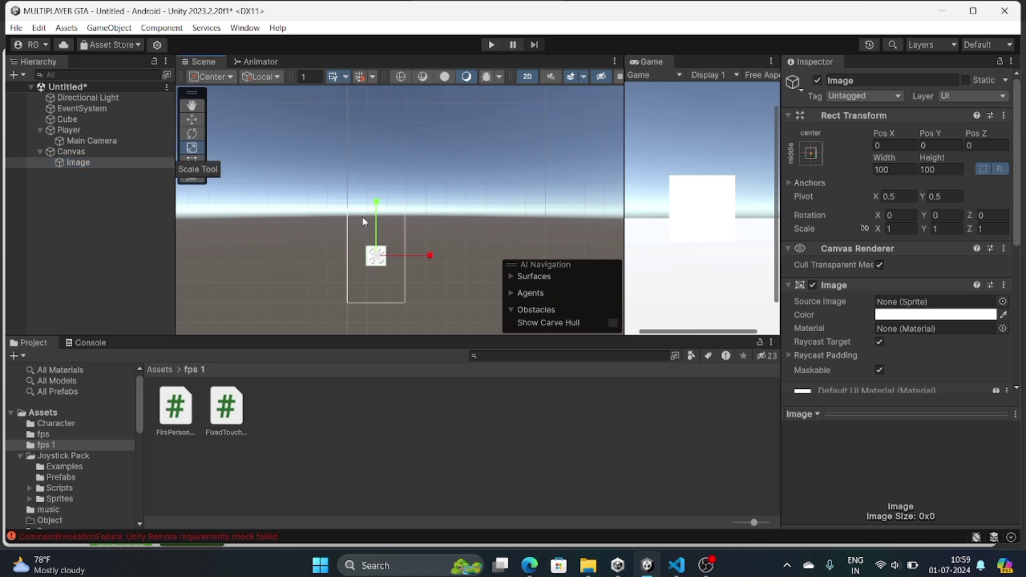
drag(376, 208, 382, 461)
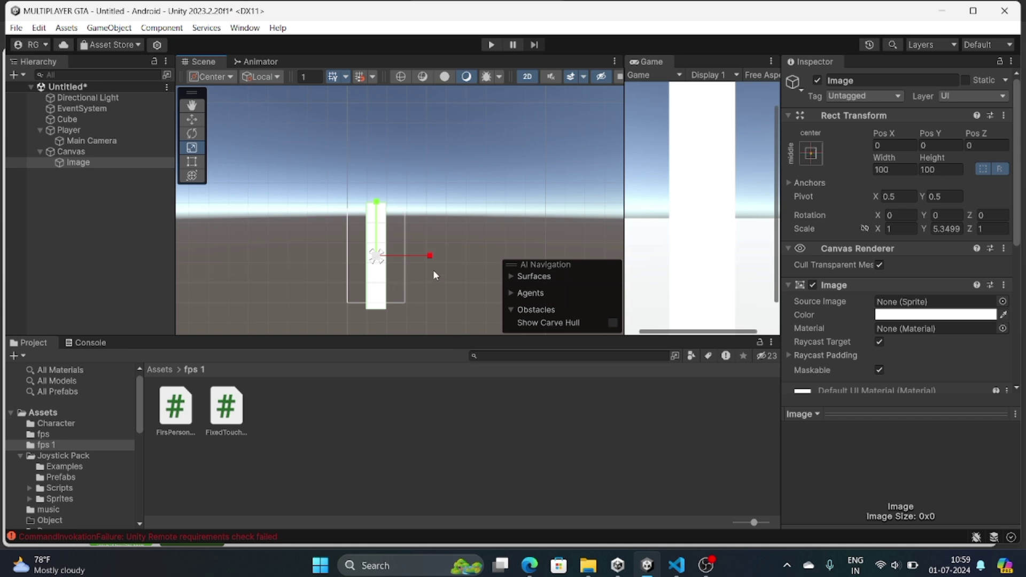
drag(430, 256, 604, 254)
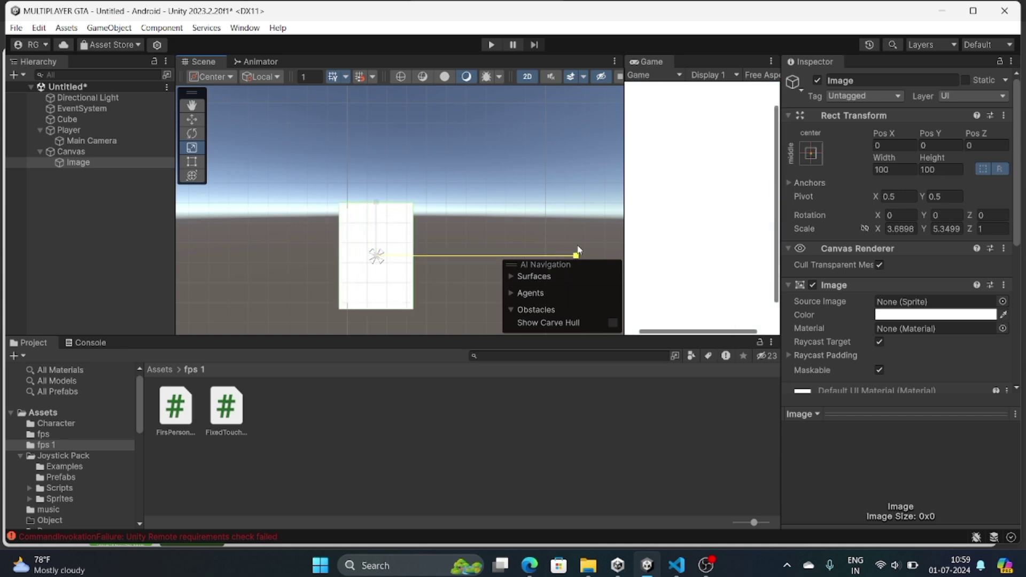
Move the Image to the right half of the screen at Pos X 207.
click(192, 133)
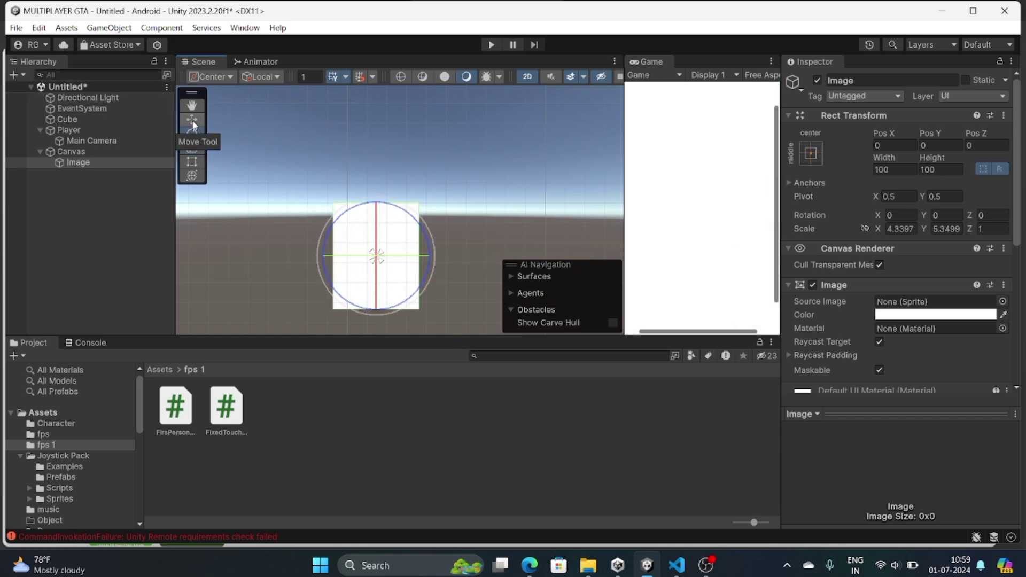
click(191, 119)
drag(427, 257, 470, 265)
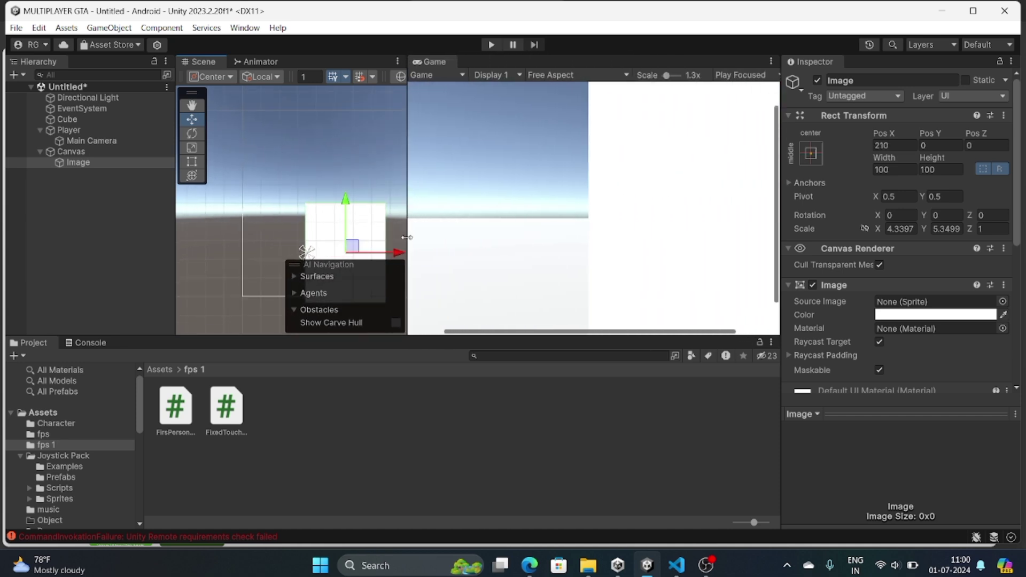
drag(624, 165, 414, 166)
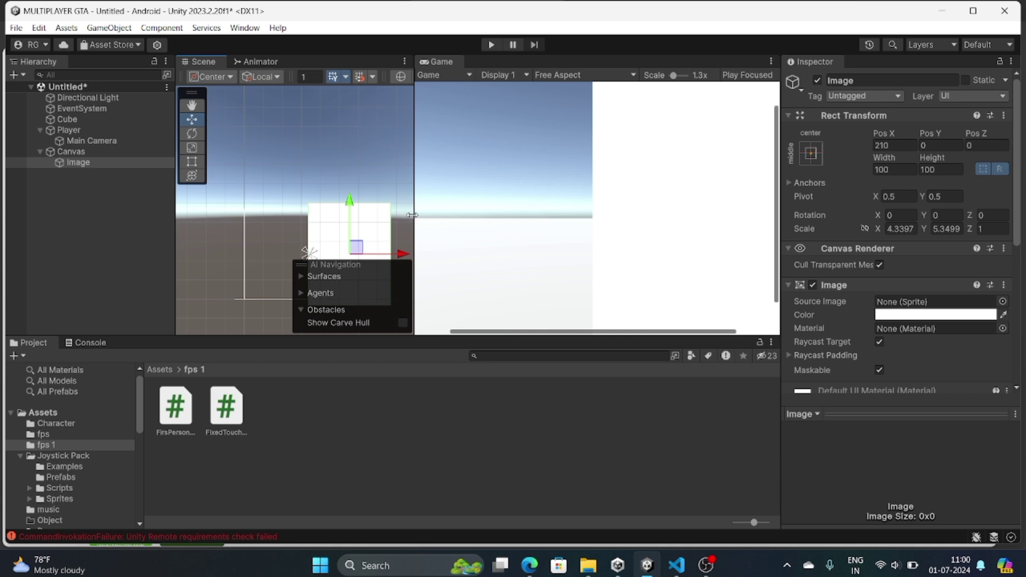
drag(411, 215, 611, 215)
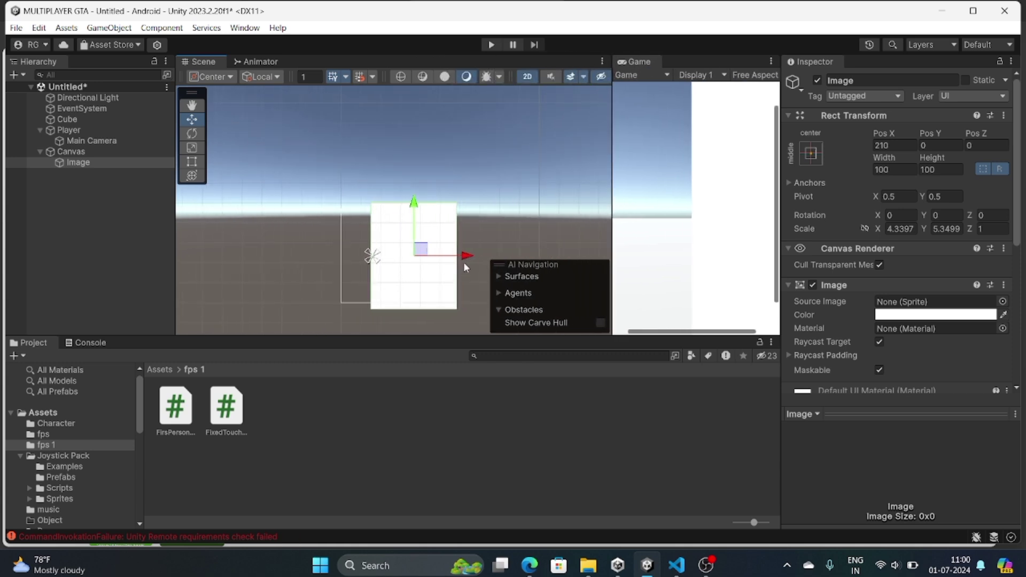
drag(465, 257, 464, 256)
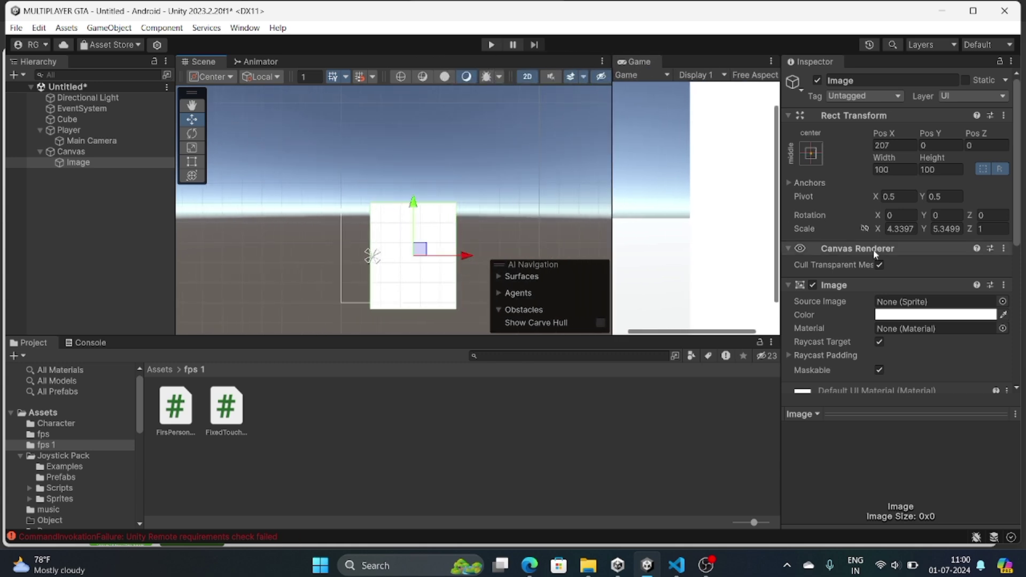
Set the Image colour's alpha to 0 so it is fully transparent.
click(920, 315)
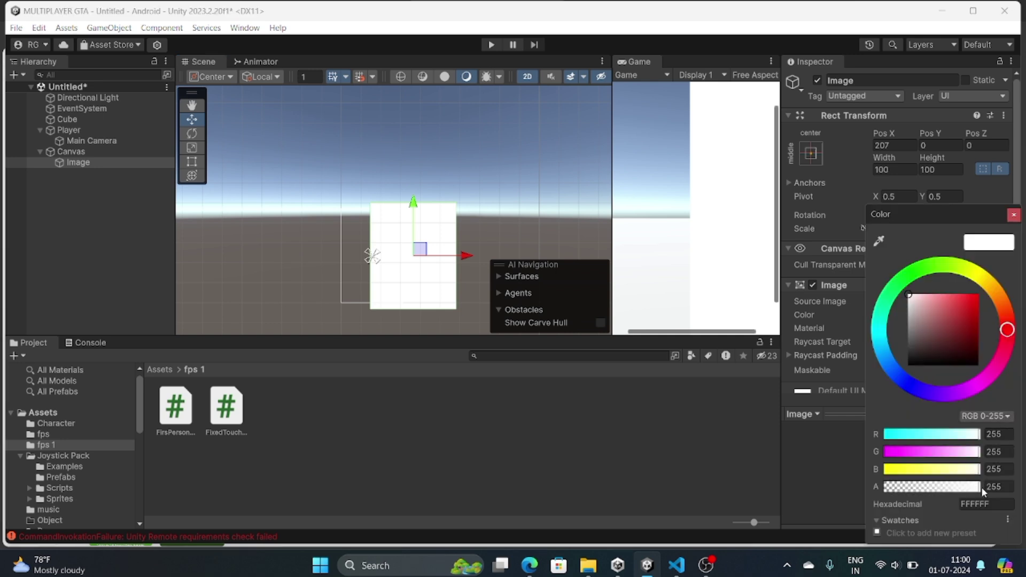
drag(981, 485, 802, 508)
click(610, 175)
Drag the Fixed Joystick prefab from Joystick Pack > Prefabs into the Canvas.
click(374, 150)
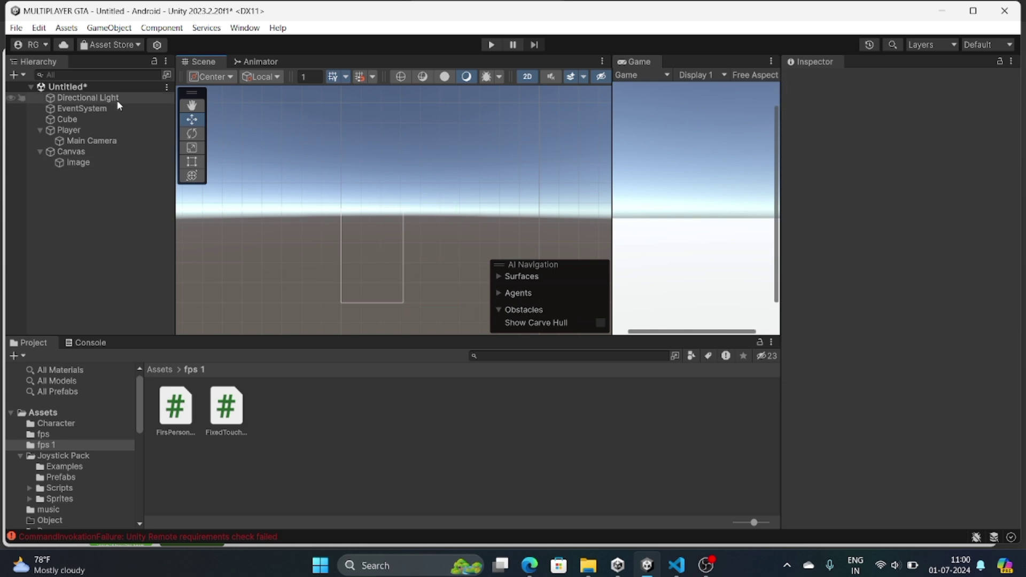
click(67, 151)
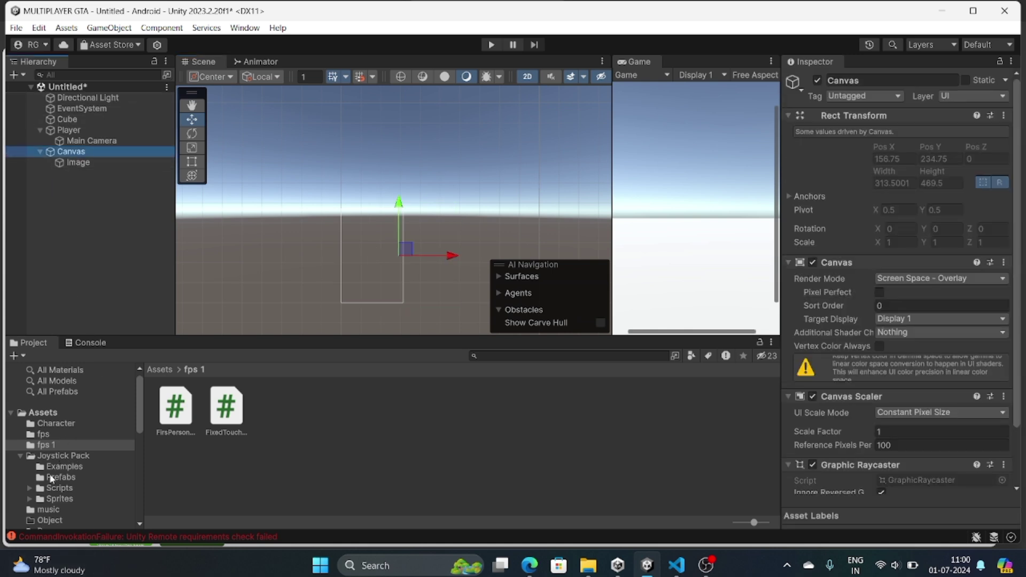
click(59, 457)
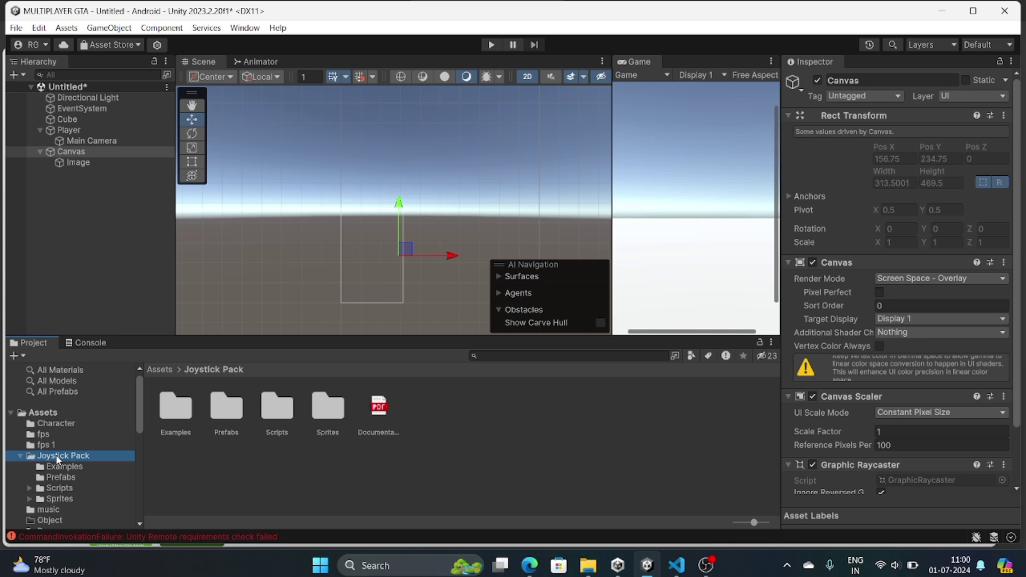
double_click(227, 422)
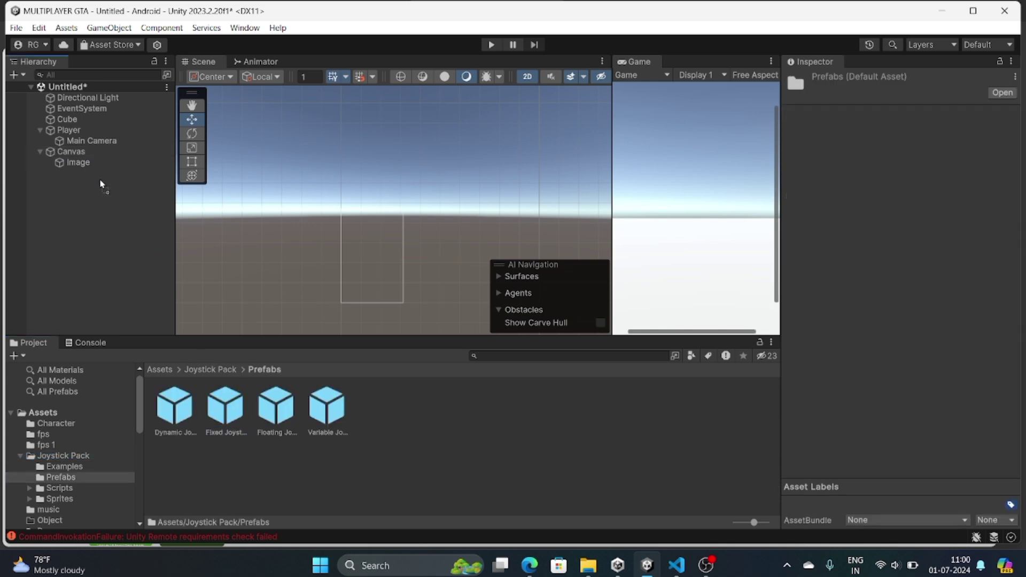
mouse_move(195, 362)
mouse_down()
mouse_move(93, 165)
mouse_move(79, 157)
mouse_up()
click(93, 165)
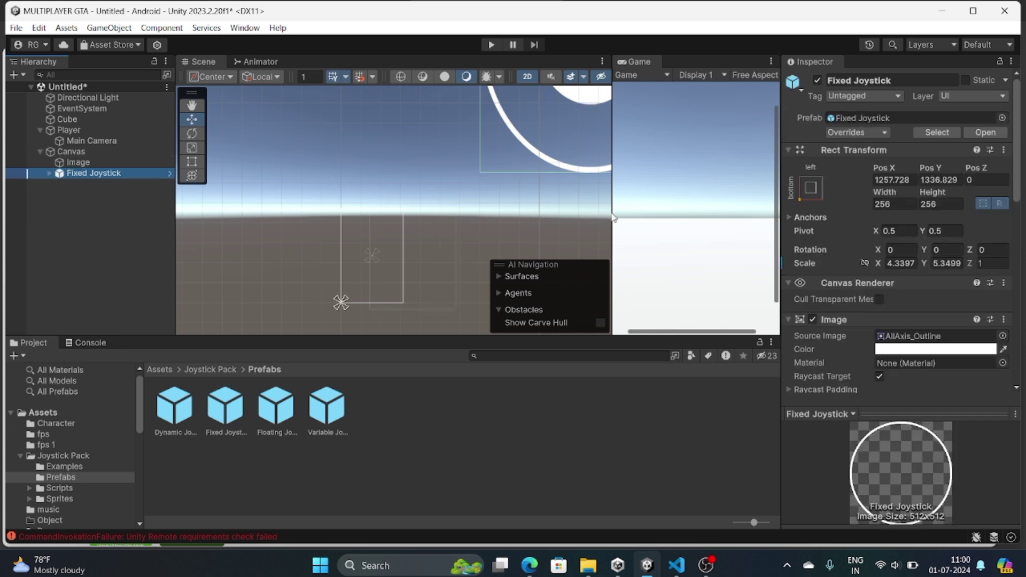
scroll(450, 214, down, 5)
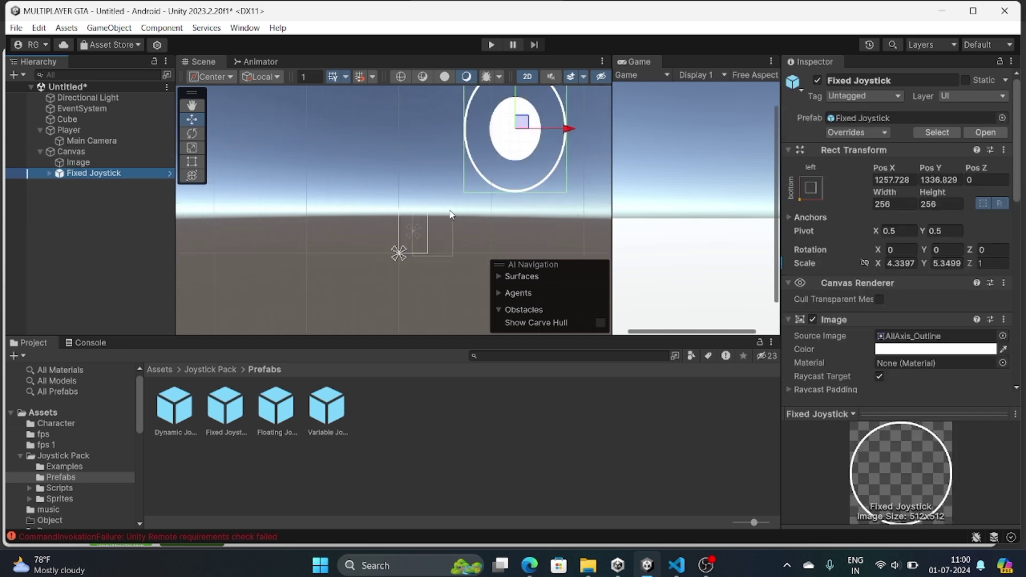
scroll(451, 213, down, 3)
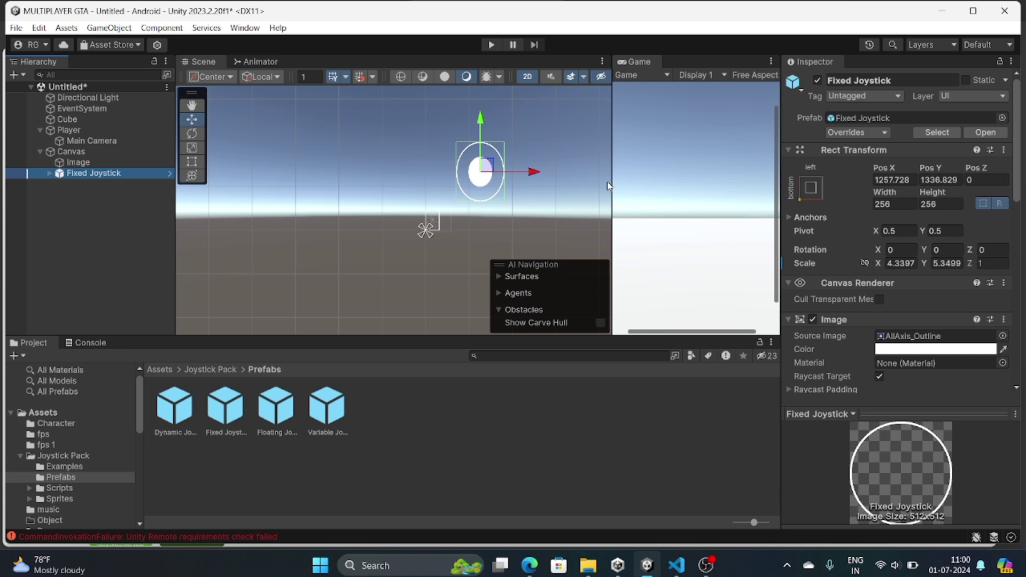
Shrink the Fixed Joystick and move it down and left into the game view.
drag(607, 186, 506, 187)
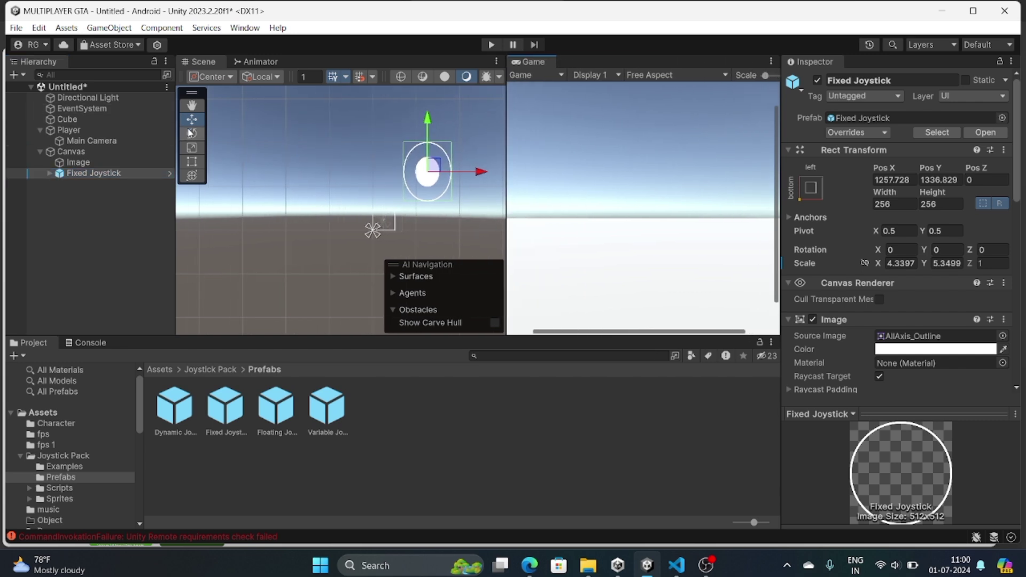
click(192, 147)
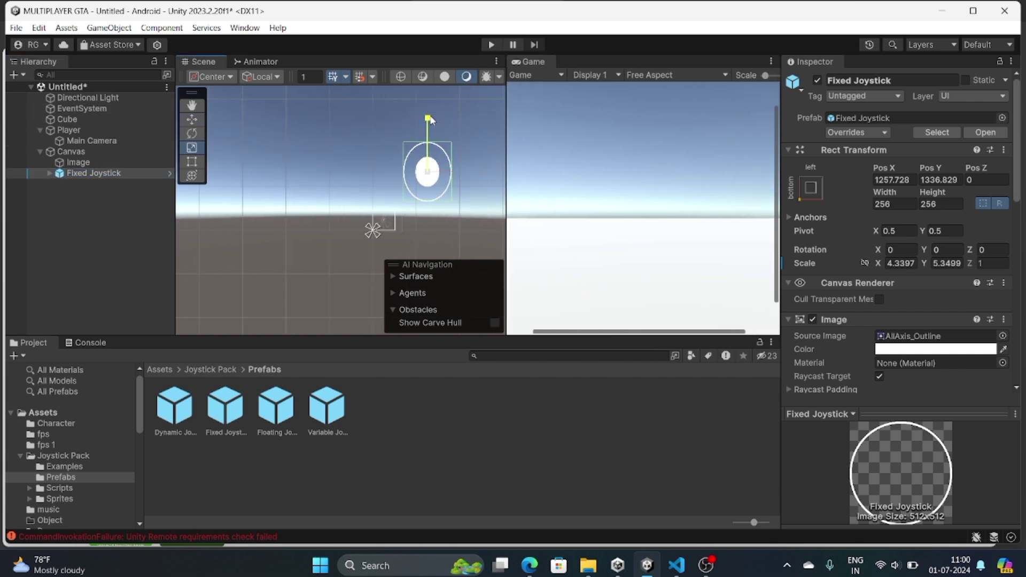
mouse_move(427, 118)
mouse_down()
mouse_move(428, 156)
mouse_move(447, 178)
mouse_up()
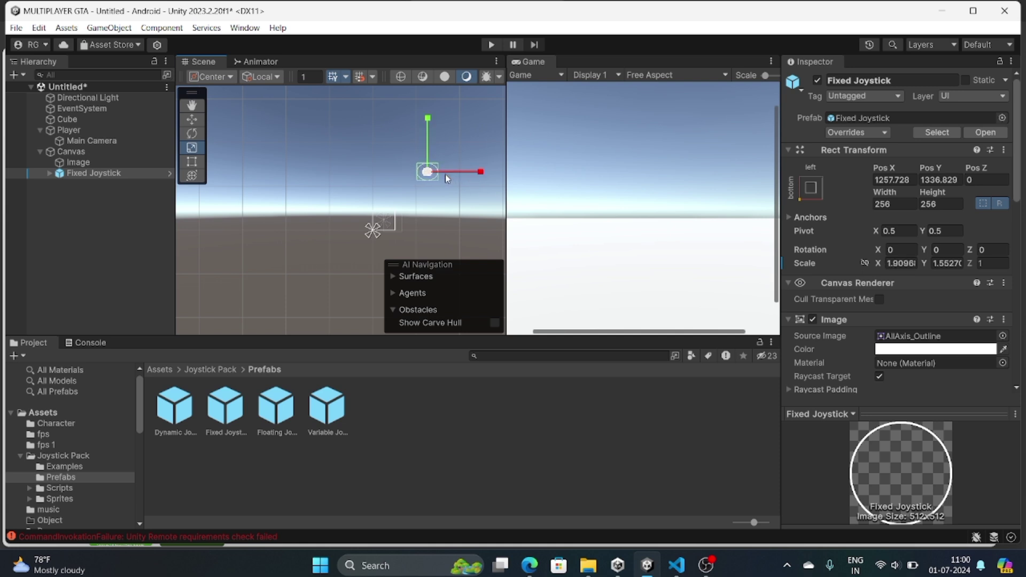
click(191, 119)
drag(425, 118, 420, 168)
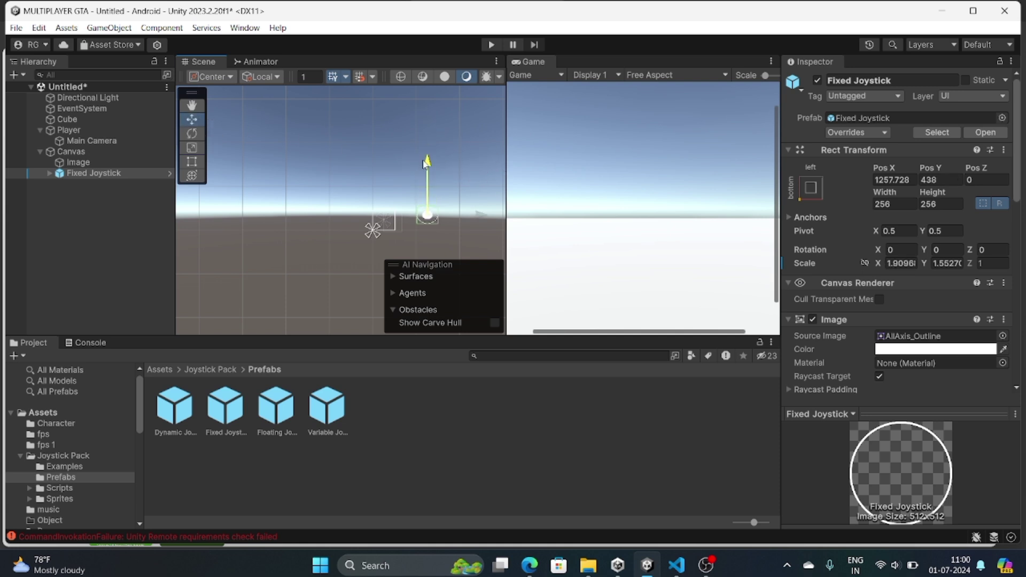
drag(481, 219, 440, 221)
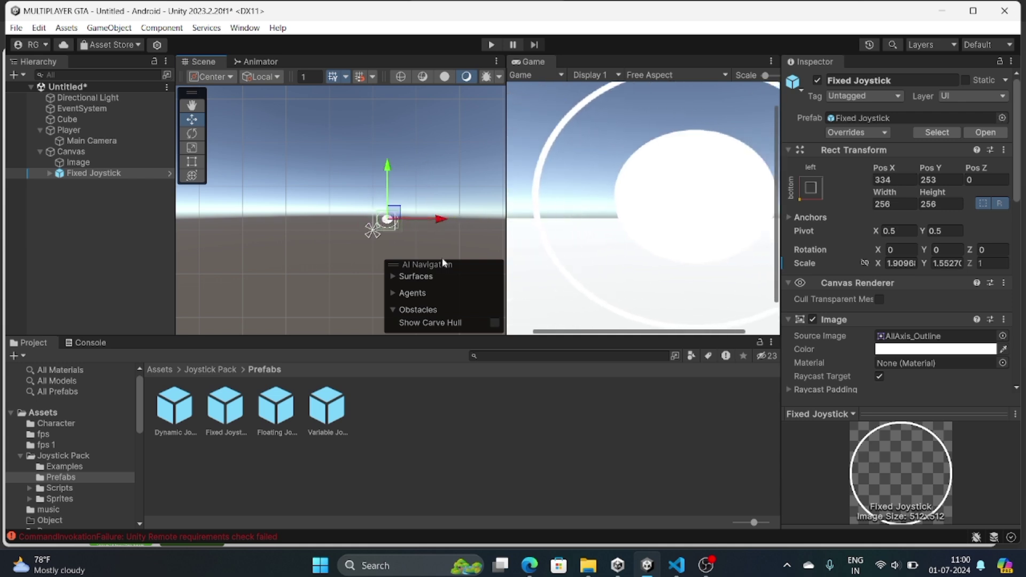
click(193, 148)
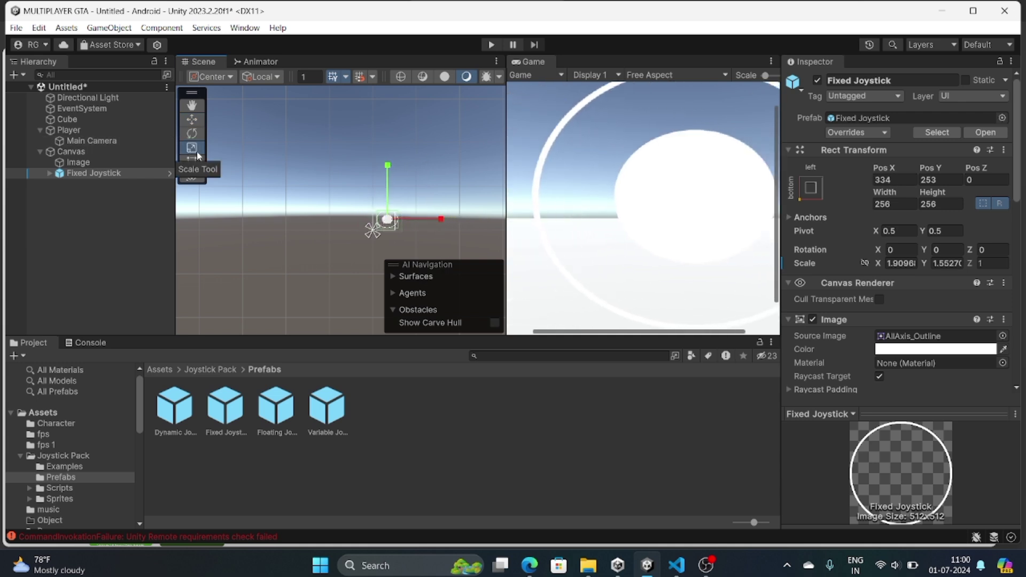
drag(387, 167, 388, 199)
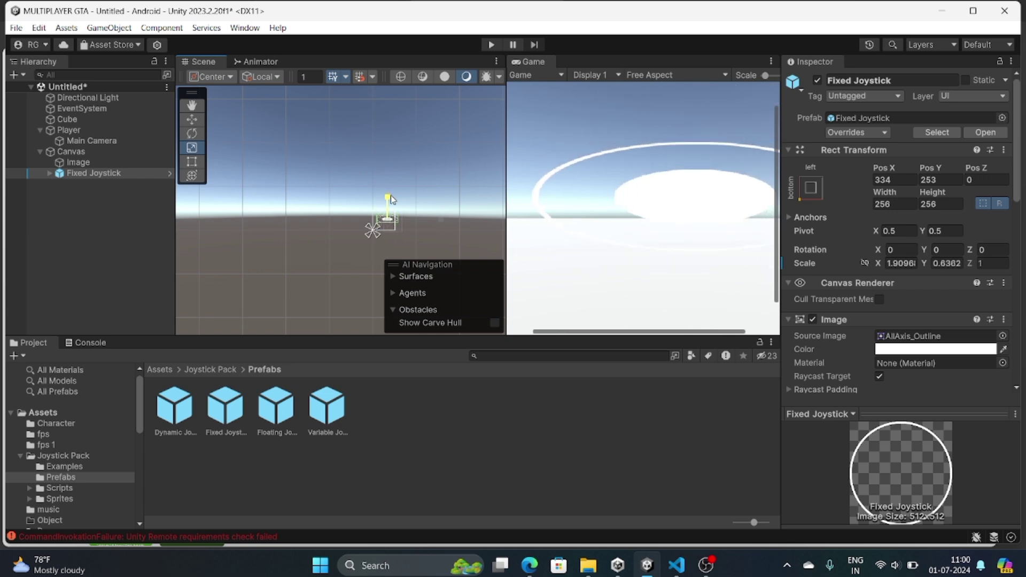
drag(447, 223, 412, 227)
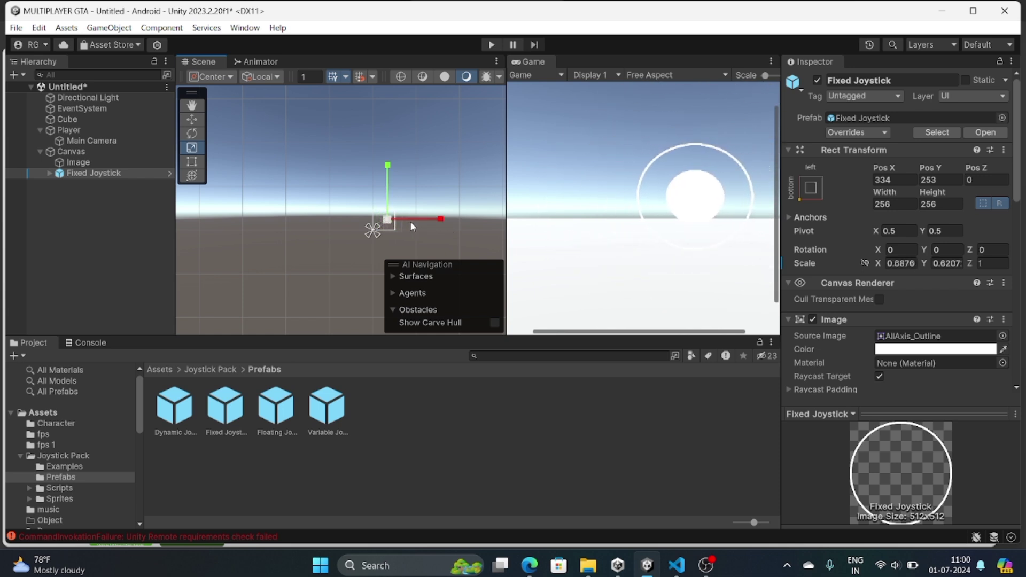
click(192, 120)
drag(390, 169, 388, 169)
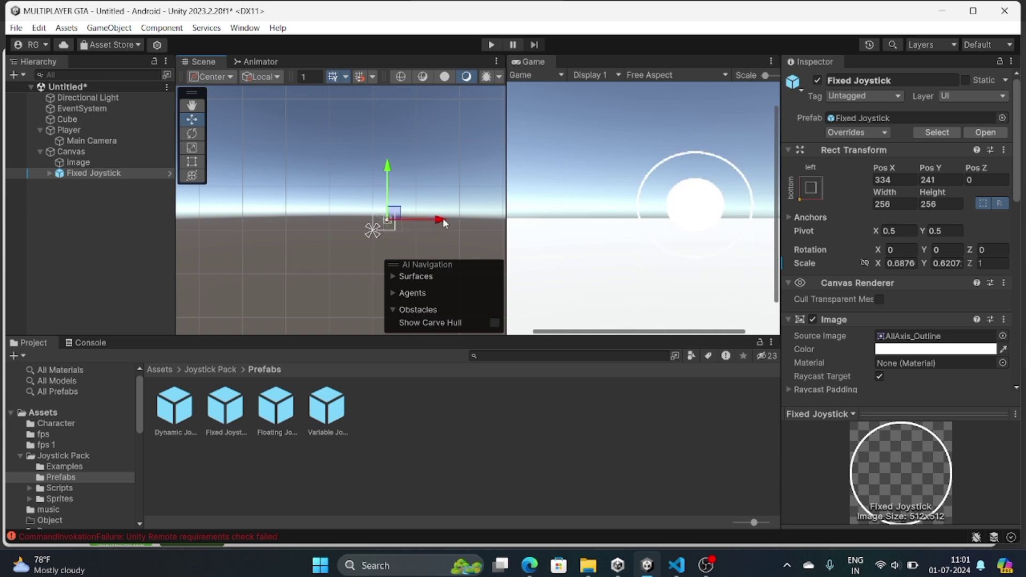
drag(443, 218, 437, 221)
Refine the joystick to 0.3850 × 0.2545 at Pos X 87, Y 64, then open its Image colour.
middle_drag(437, 220, 334, 207)
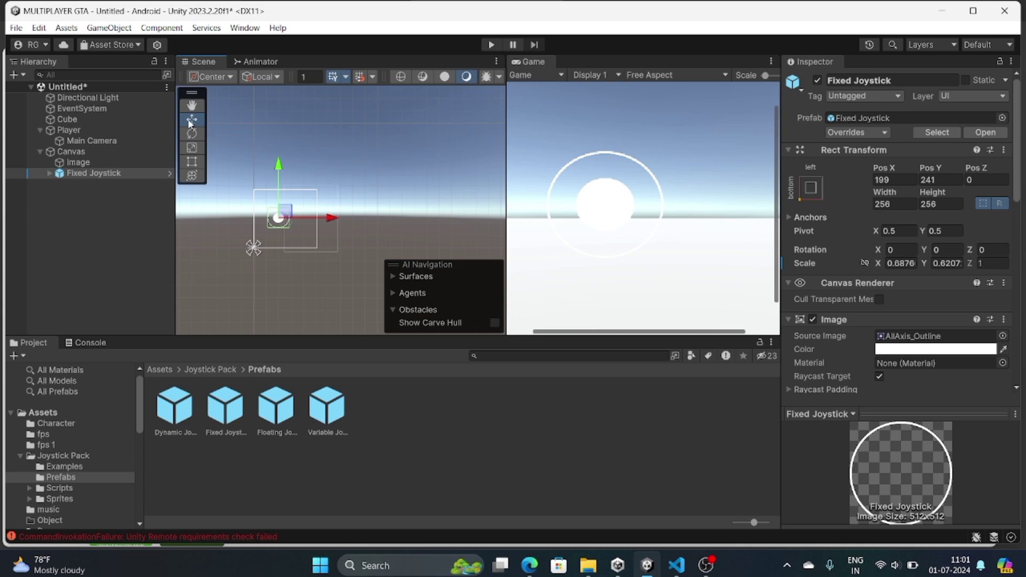
click(191, 147)
drag(281, 168, 281, 199)
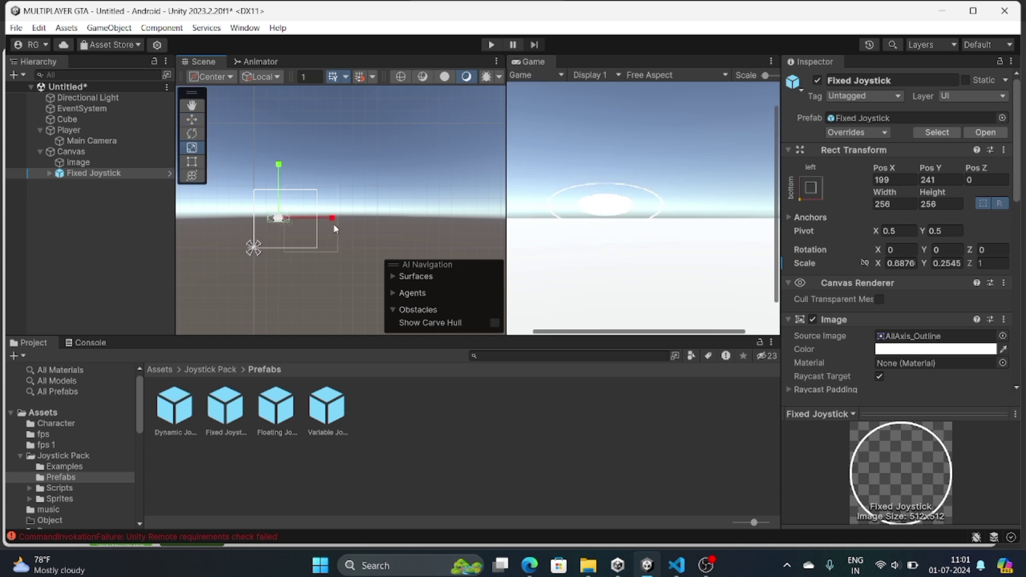
drag(332, 219, 309, 219)
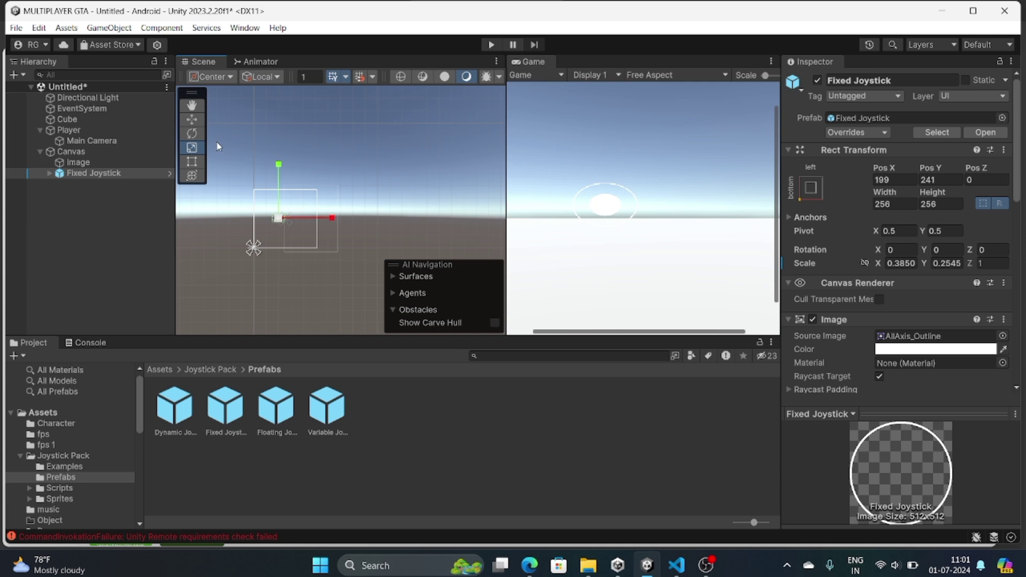
click(192, 119)
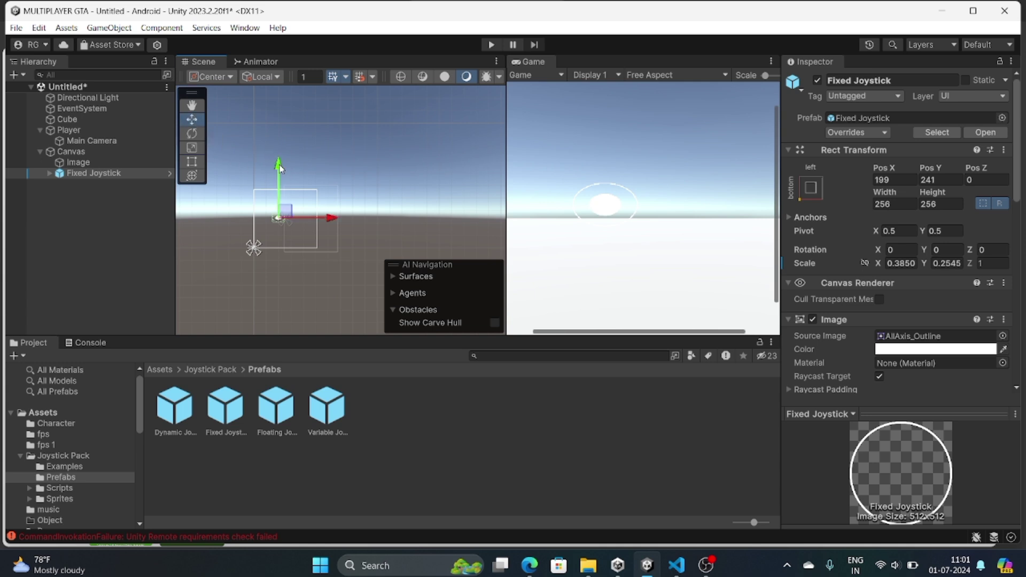
drag(280, 169, 306, 207)
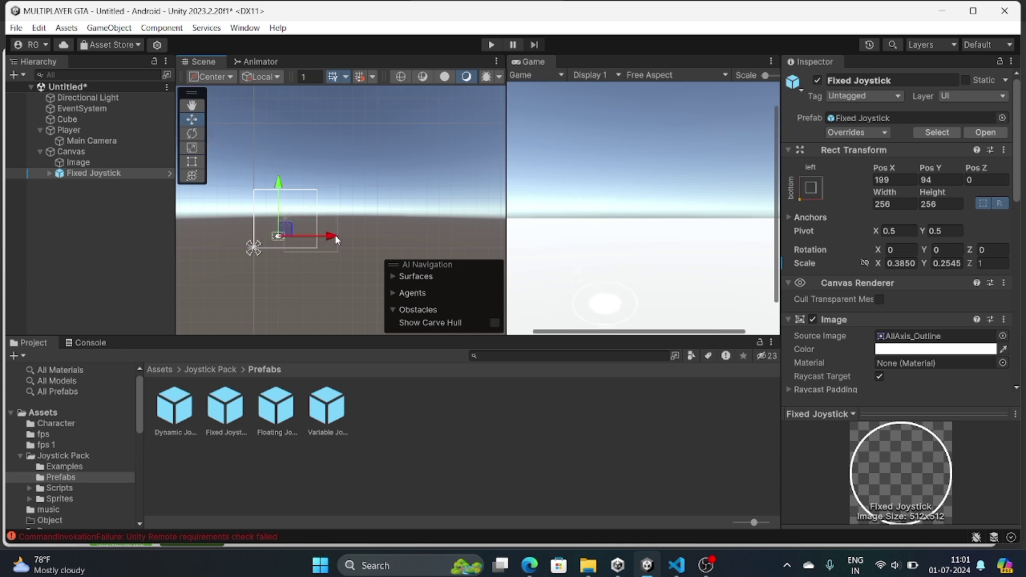
drag(331, 241, 318, 241)
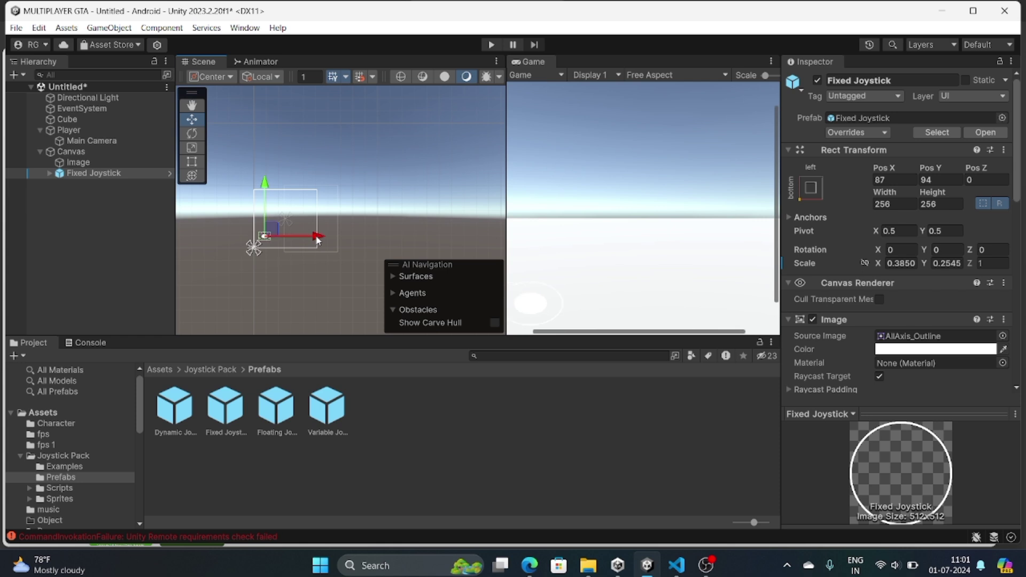
drag(269, 201, 269, 205)
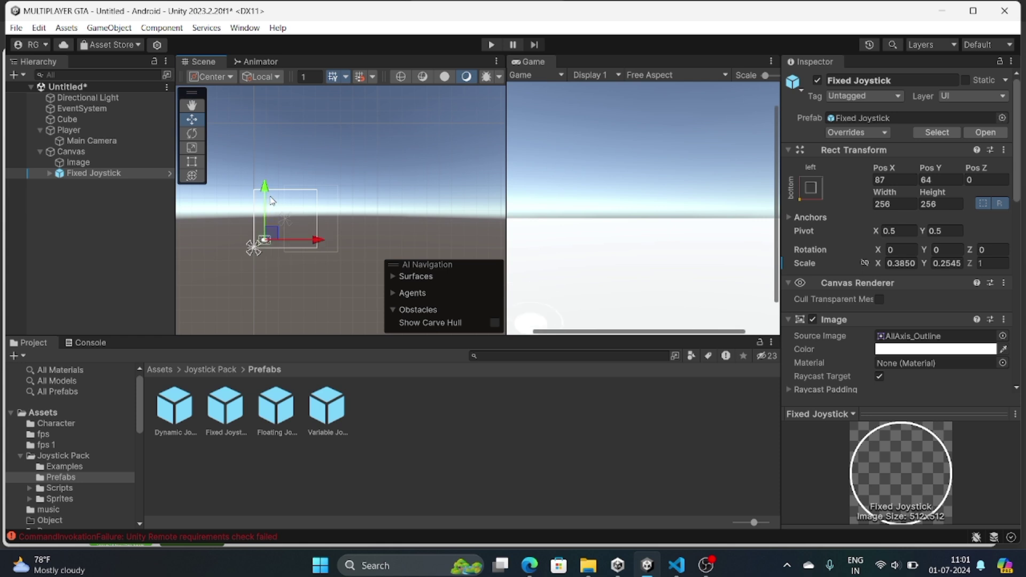
click(935, 349)
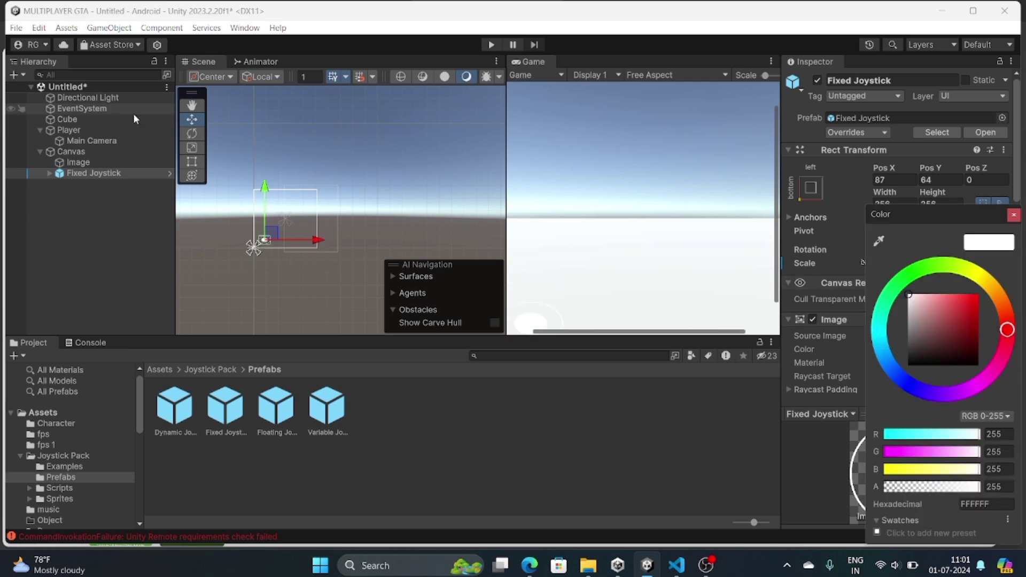
Tint the Fixed Joystick ring dark red (391F1F) and its Handle grey-brown (776B6B).
double_click(119, 173)
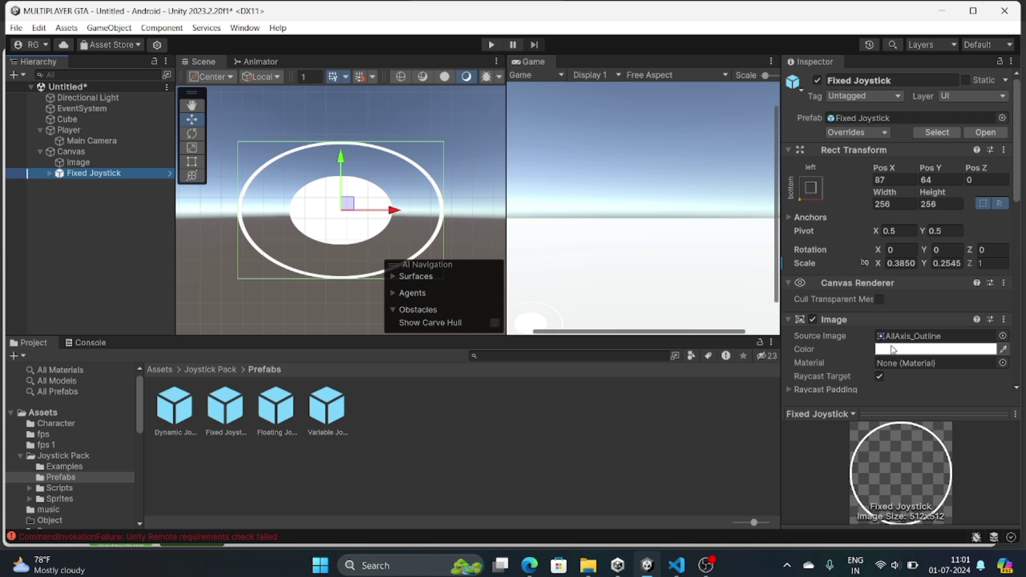
drag(924, 335, 940, 350)
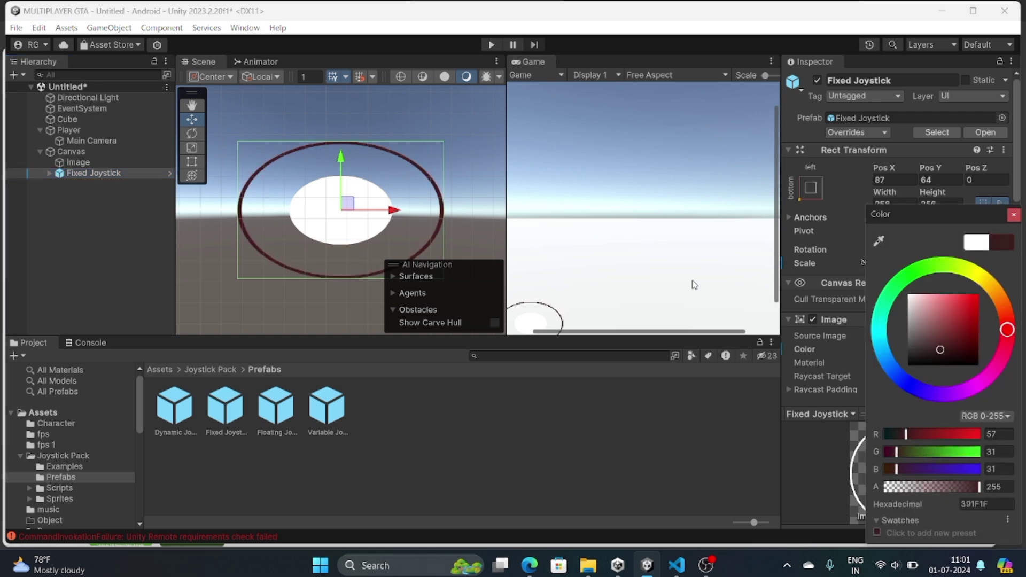
click(50, 172)
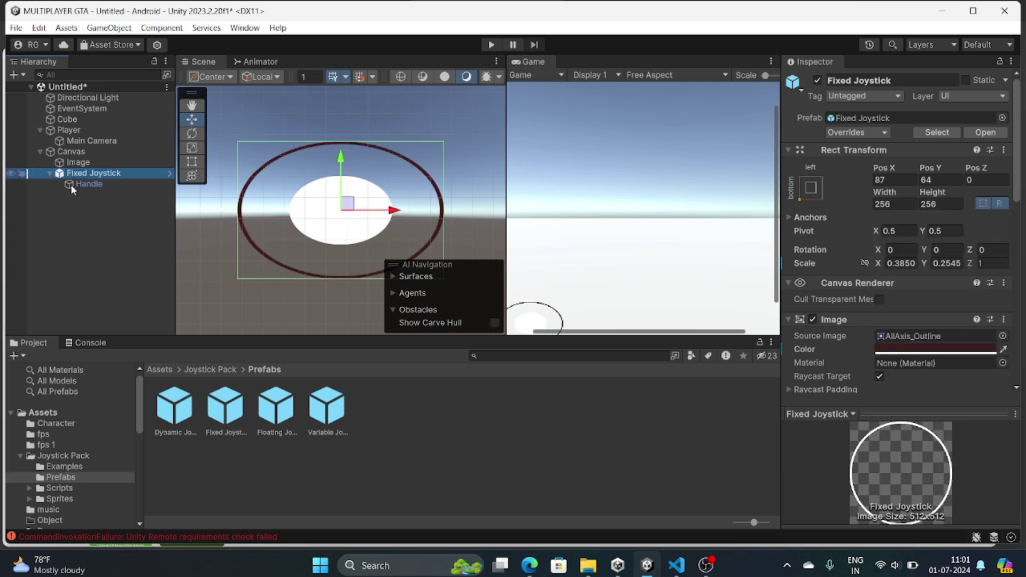
click(89, 184)
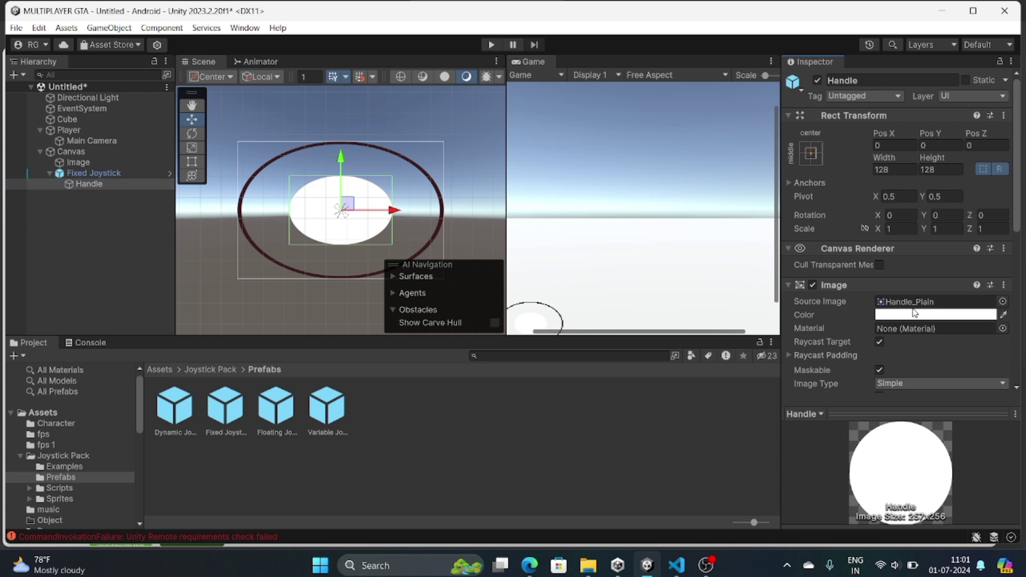
click(889, 314)
drag(926, 350, 915, 332)
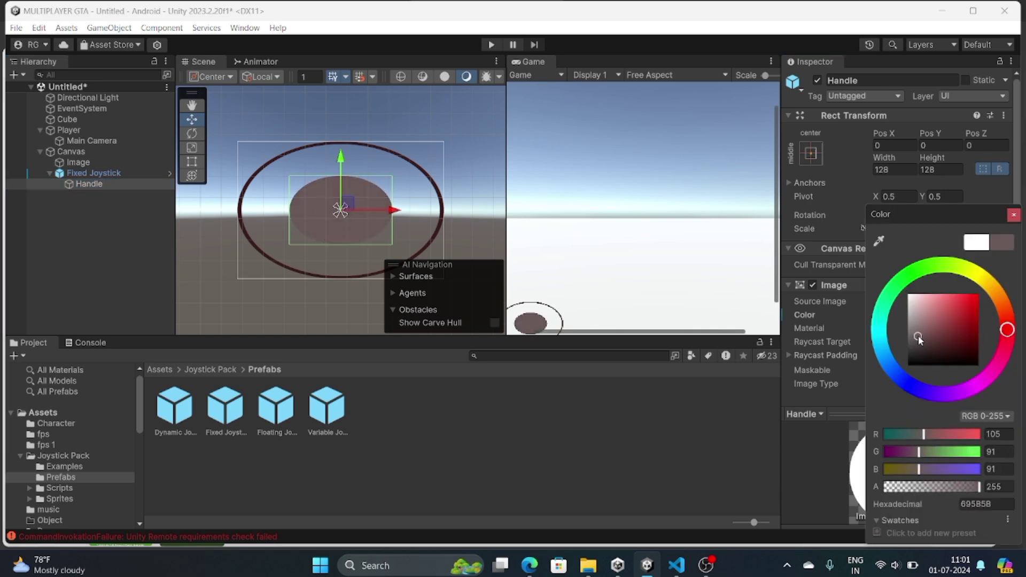
scroll(345, 210, down, 1)
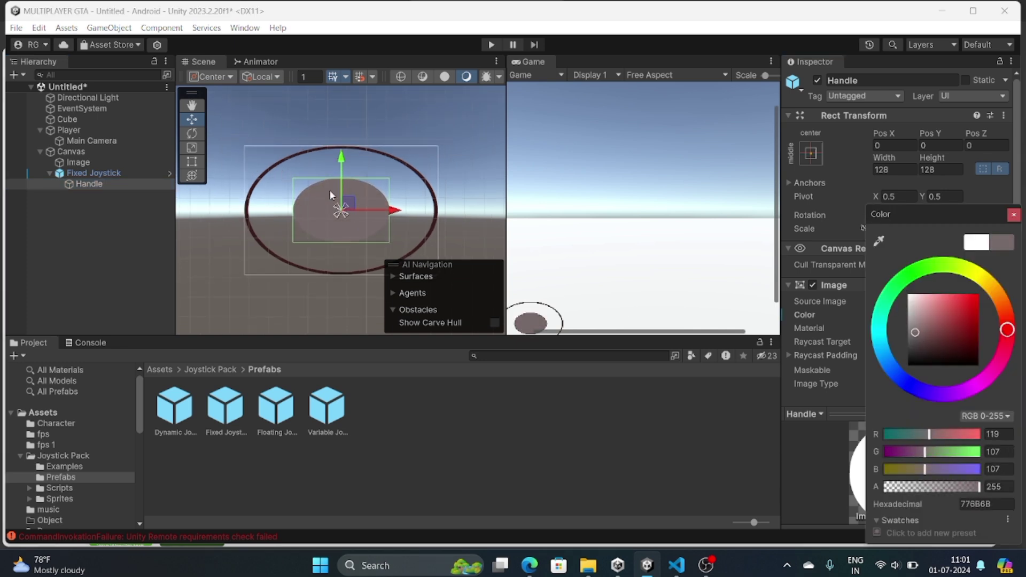
scroll(329, 190, down, 2)
click(94, 172)
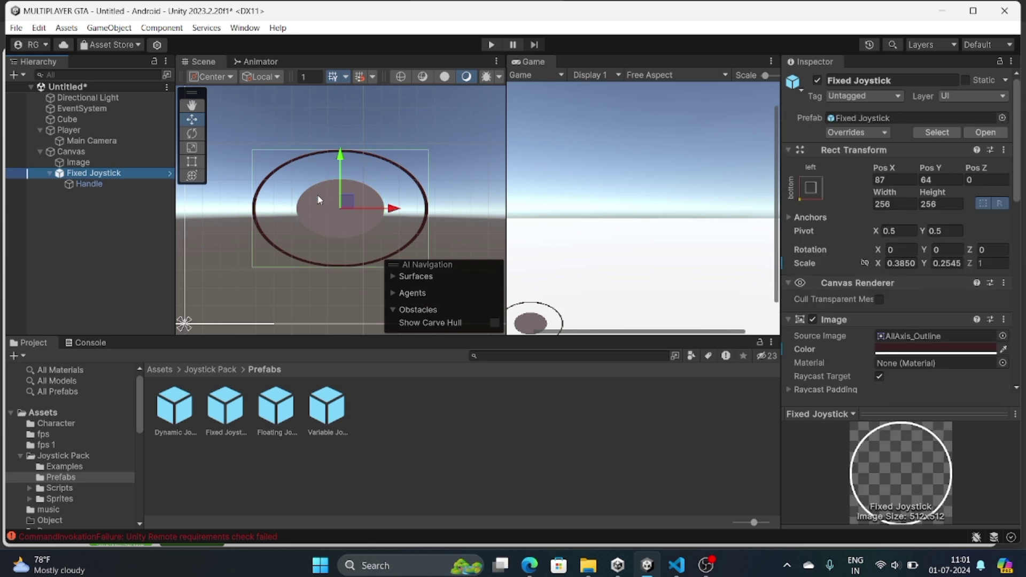
Move the Fixed Joystick up and right to position 131.5, 128.6.
drag(343, 184, 334, 67)
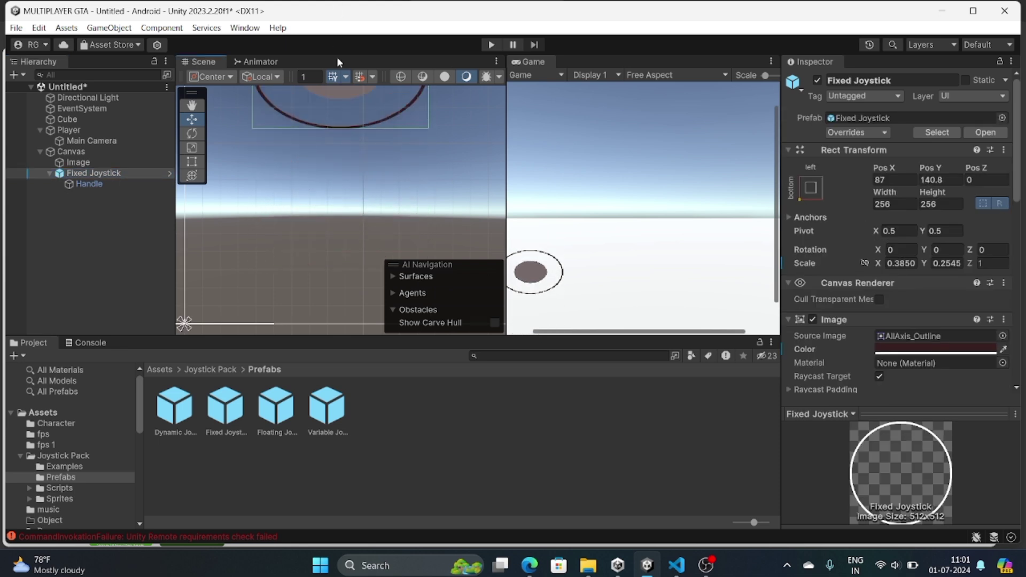
drag(373, 91, 453, 91)
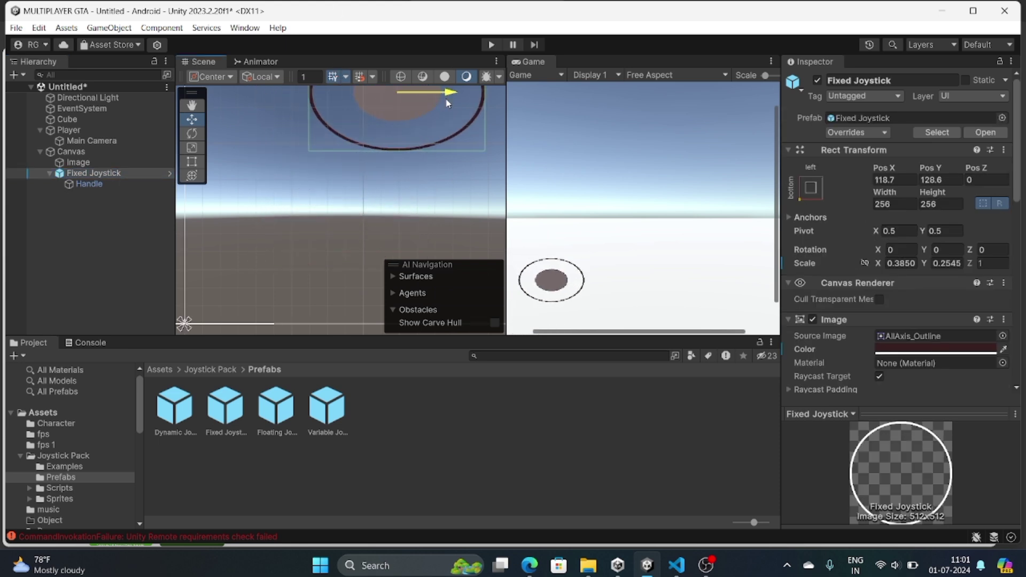
click(513, 188)
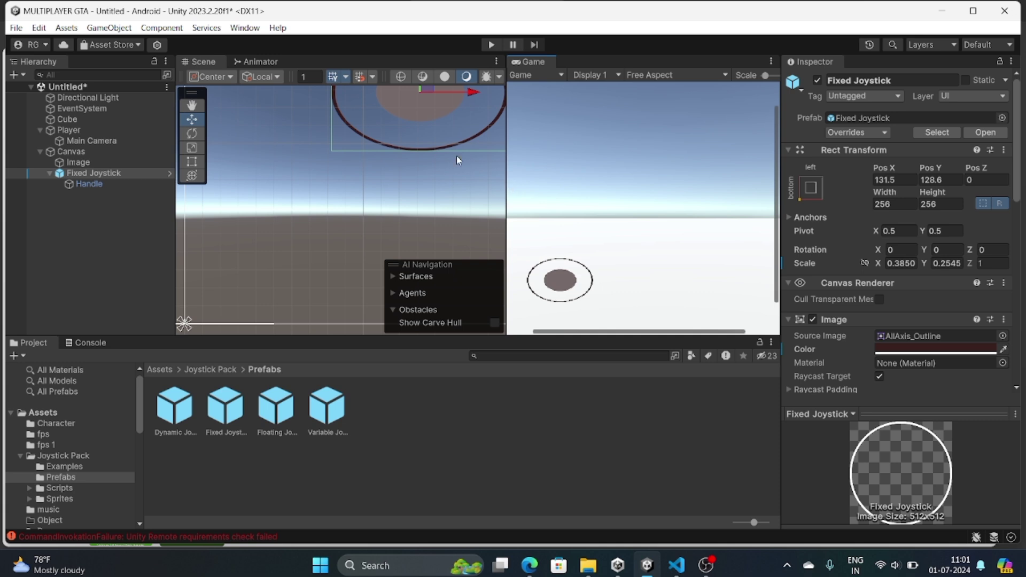
scroll(437, 144, up, 1)
Scale the Fixed Joystick taller to a Y scale of 0.3283.
click(199, 143)
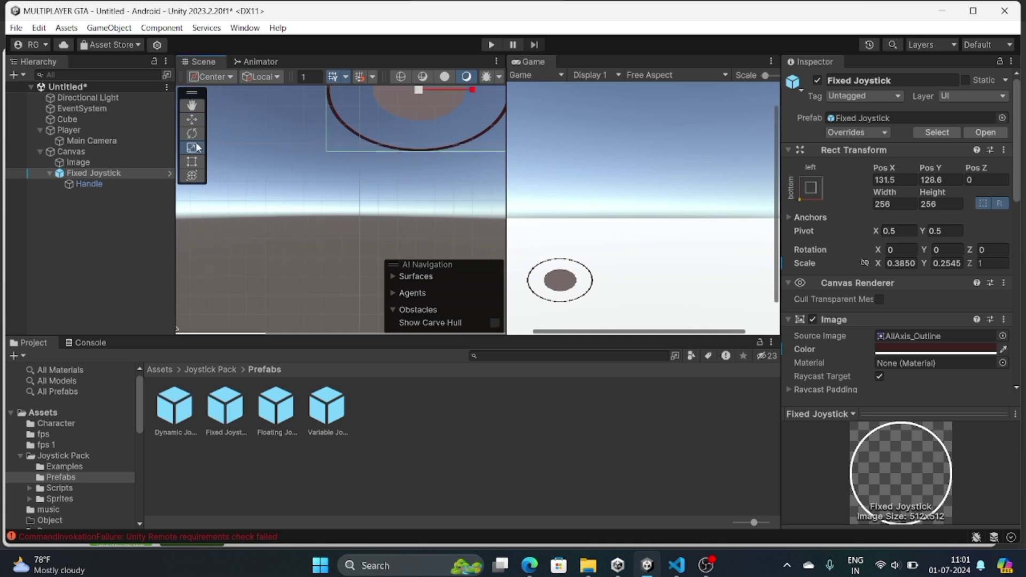
scroll(496, 237, down, 3)
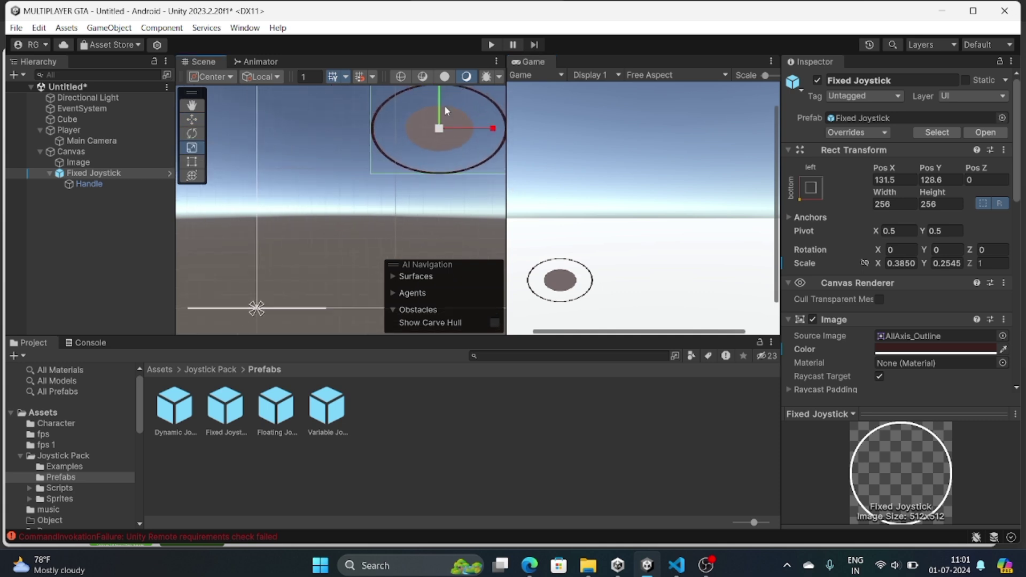
drag(439, 92, 442, 77)
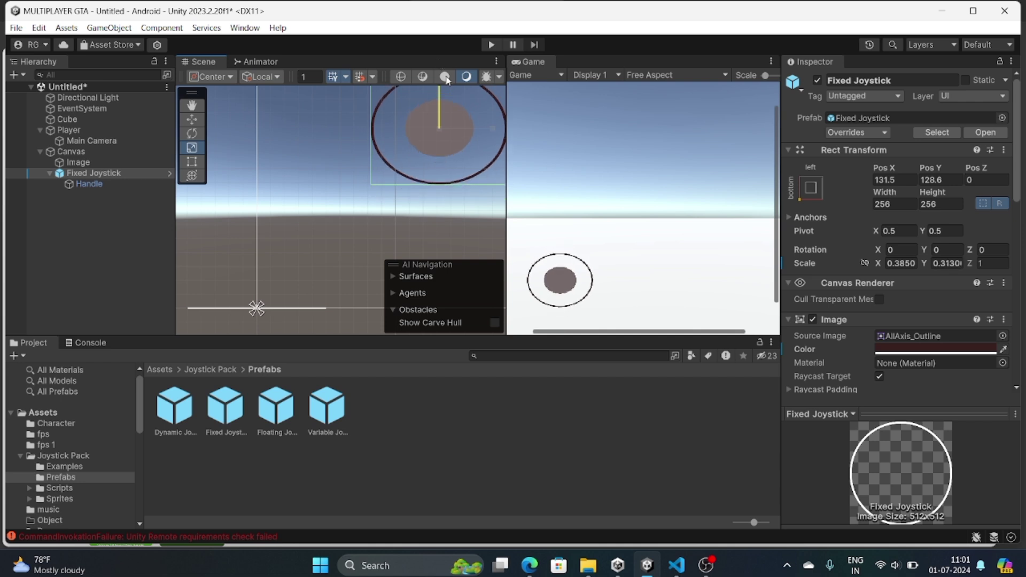
click(83, 171)
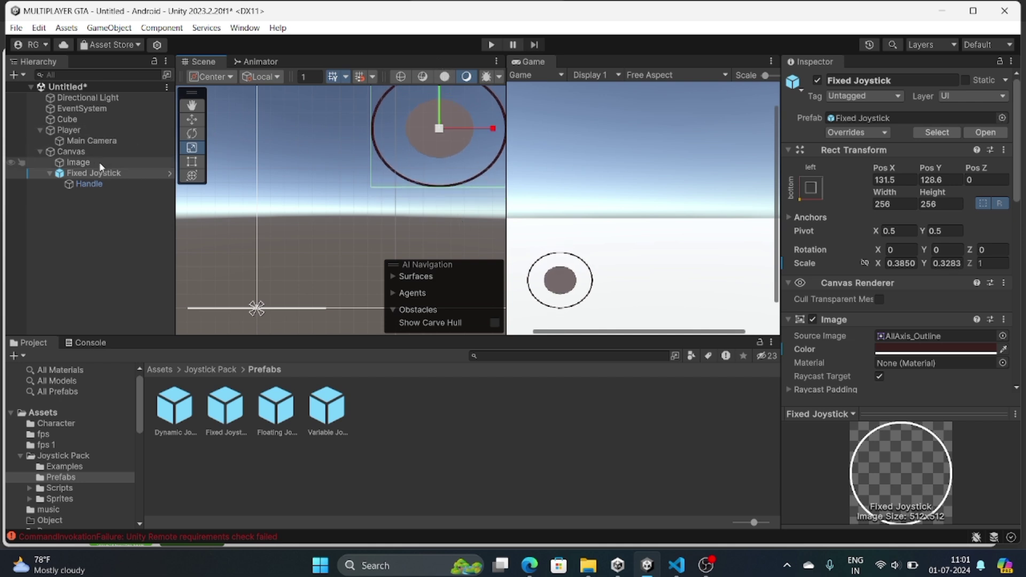
Add a Character Controller component to the Player.
click(82, 129)
scroll(875, 319, down, 3)
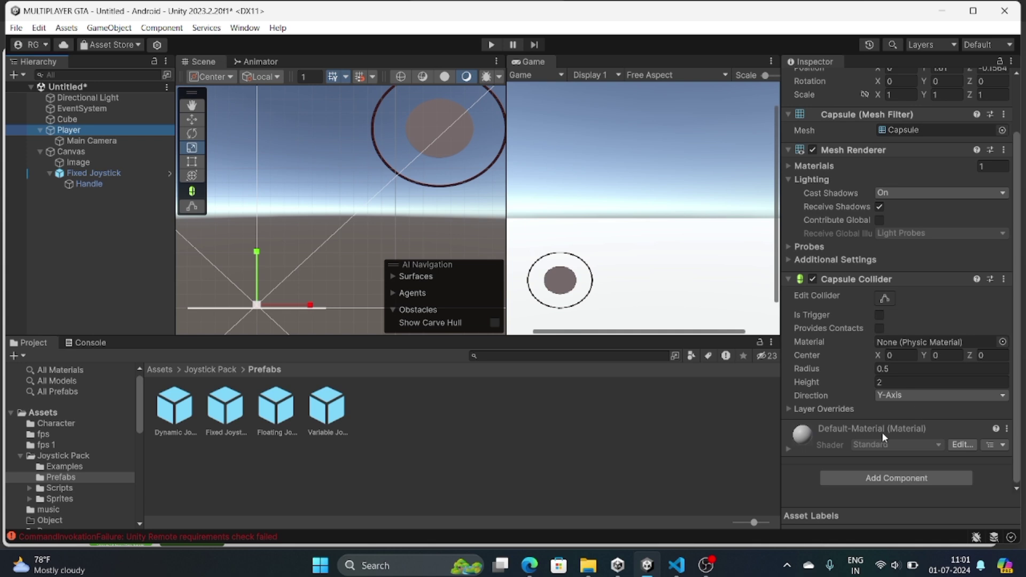
click(859, 479)
text(cha)
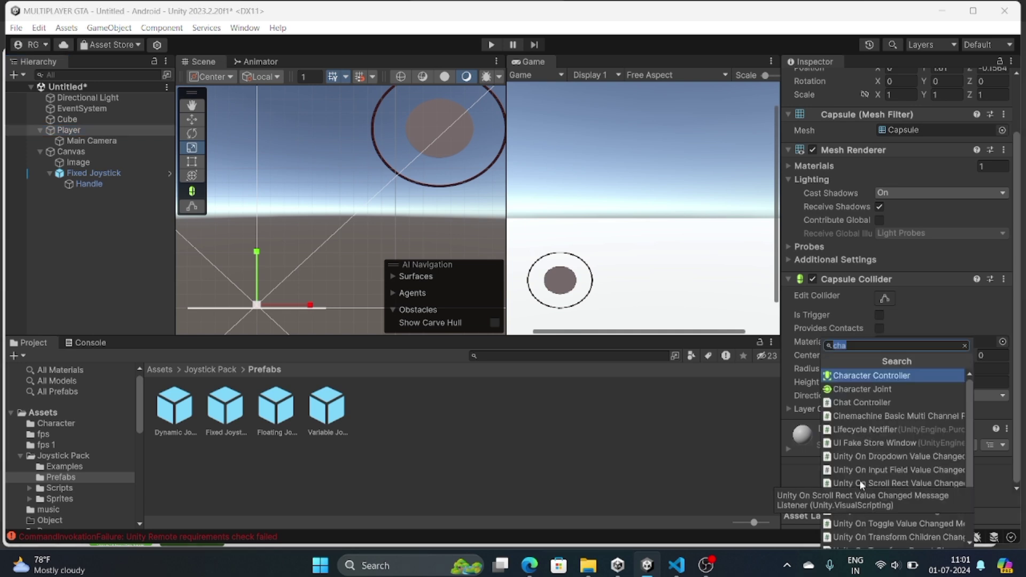
key(Return)
scroll(877, 364, down, 3)
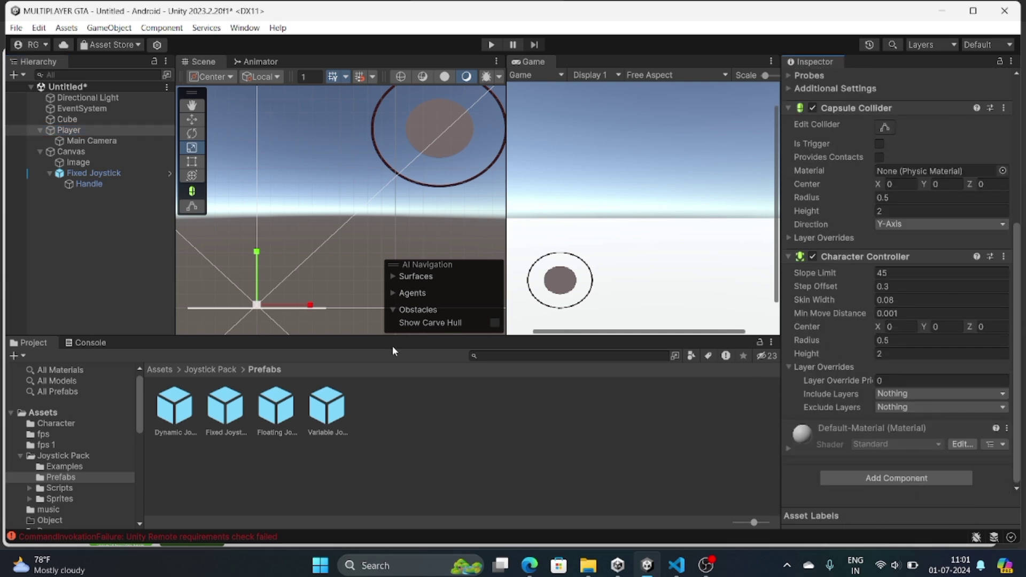
Attach the FixedTouchField script from Assets/fps 1 to the canvas Image.
click(92, 162)
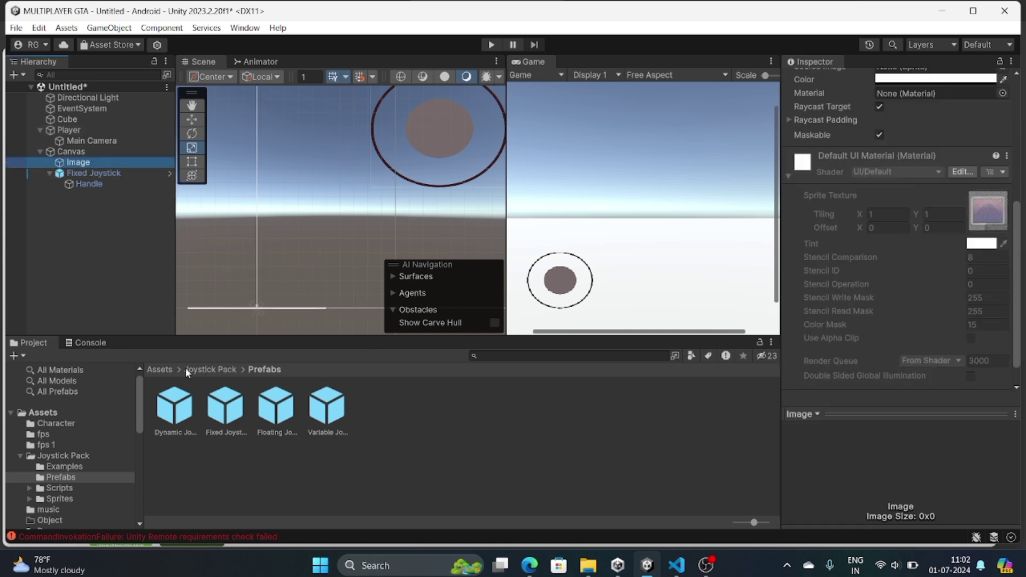
click(159, 369)
double_click(272, 406)
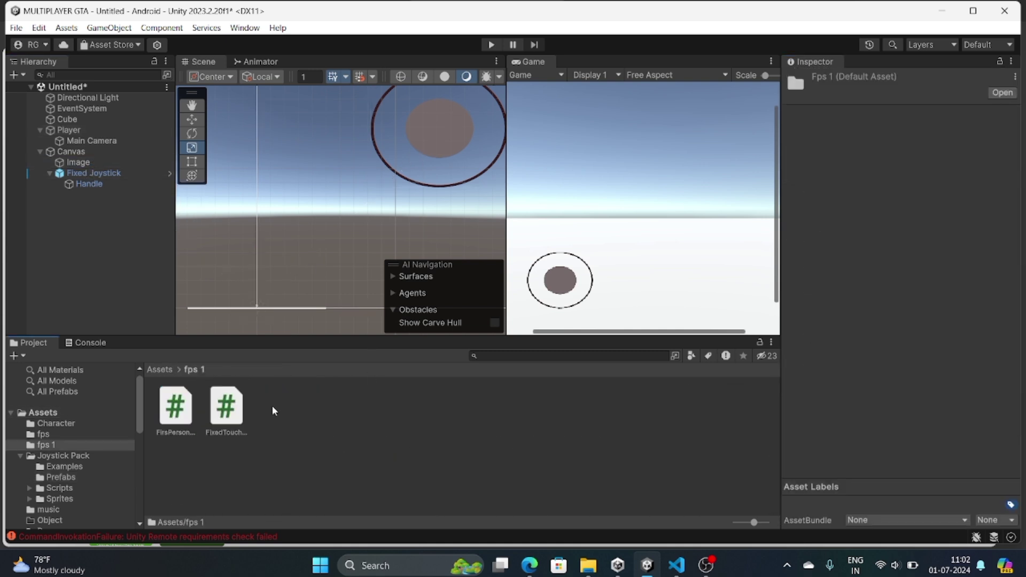
drag(218, 411, 77, 170)
click(78, 162)
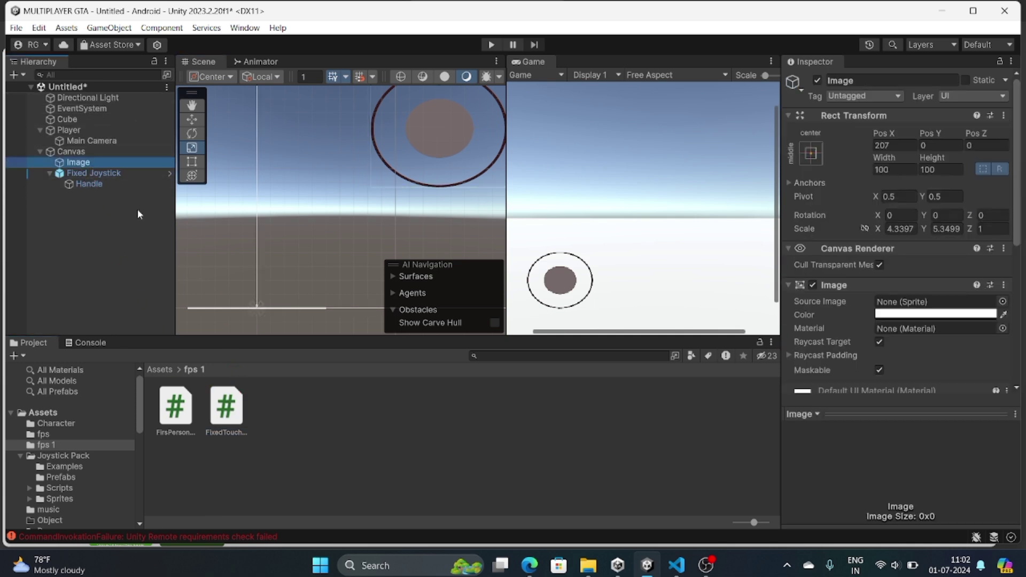
scroll(995, 303, down, 5)
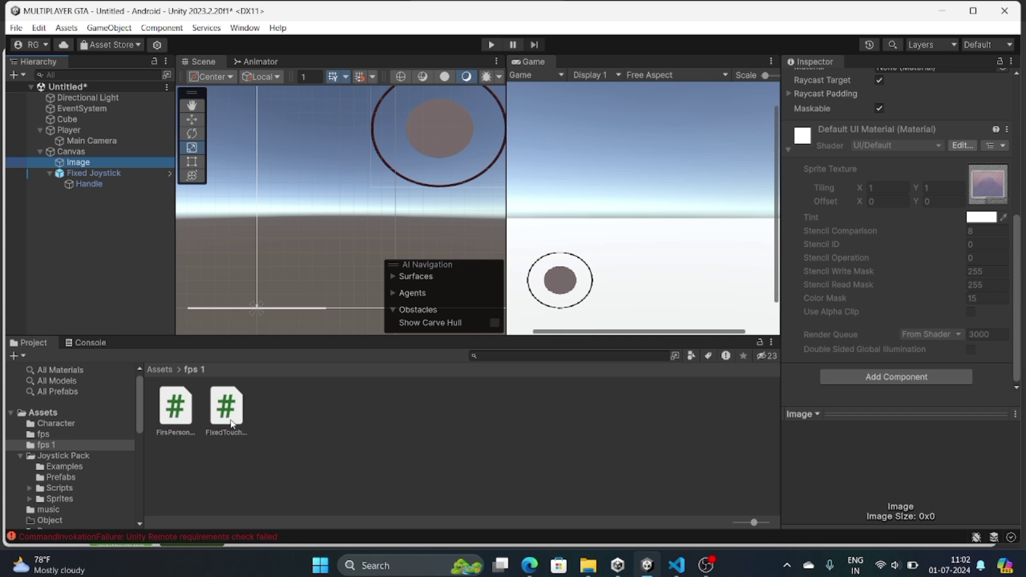
drag(232, 424, 890, 381)
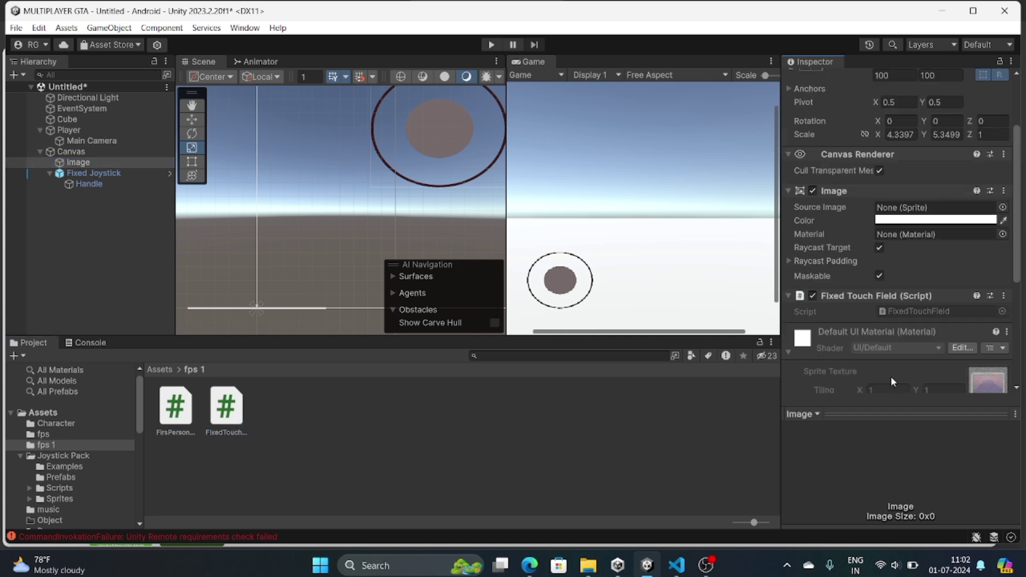
scroll(890, 376, down, 4)
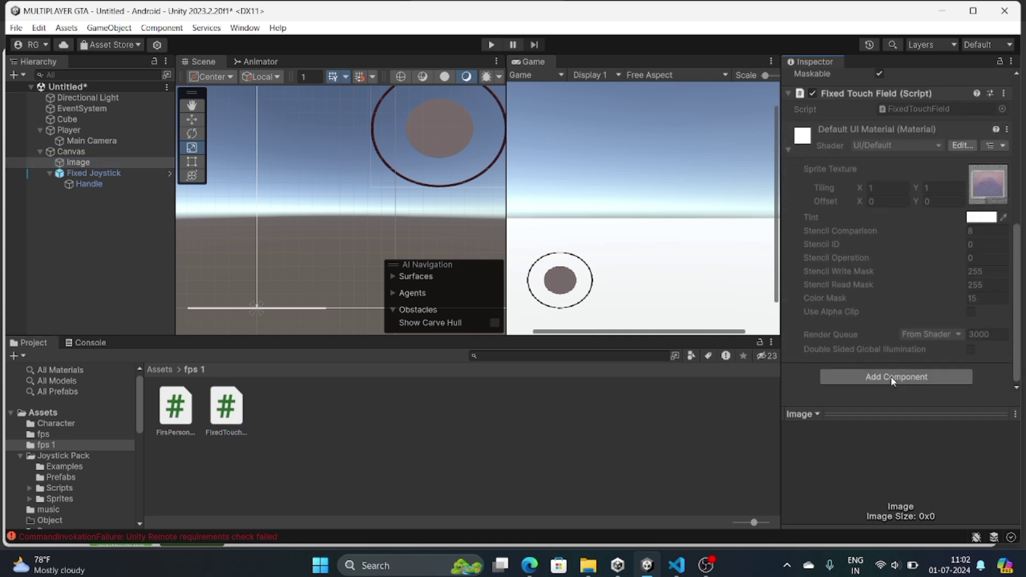
scroll(890, 376, up, 10)
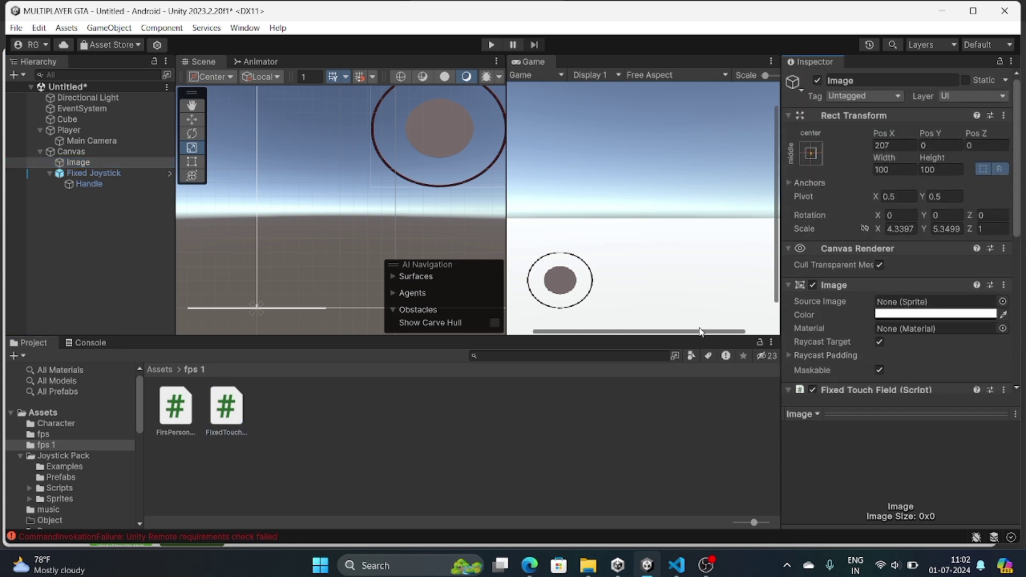
Add the FPS_Control script to the Player by searching 'fps'.
click(80, 131)
scroll(857, 373, down, 3)
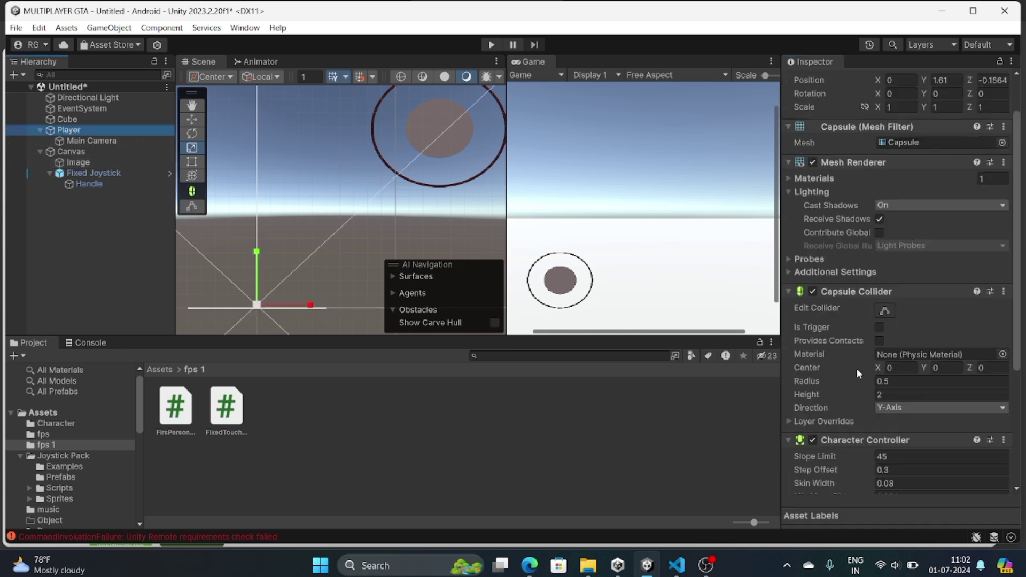
scroll(858, 373, down, 3)
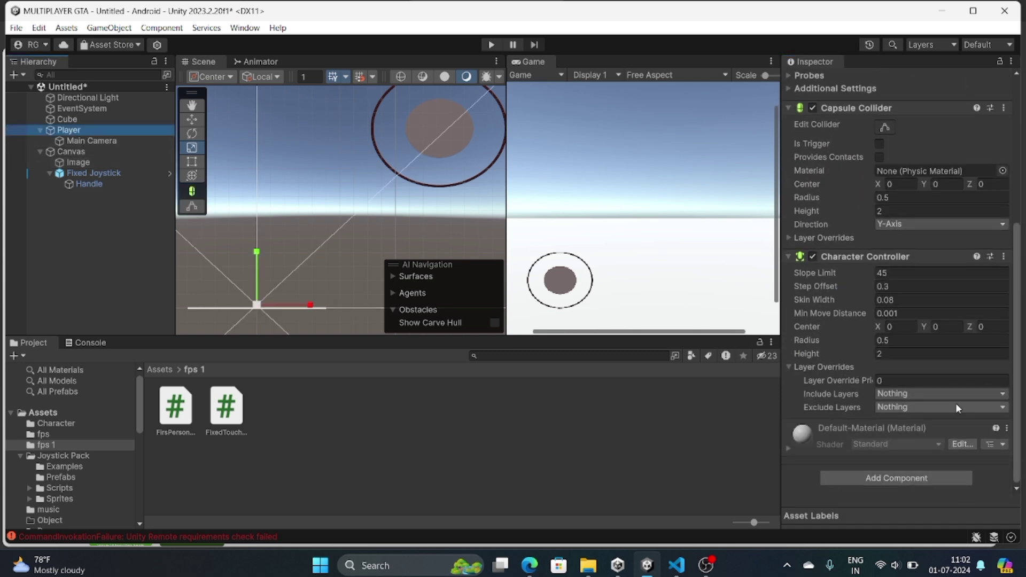
click(885, 478)
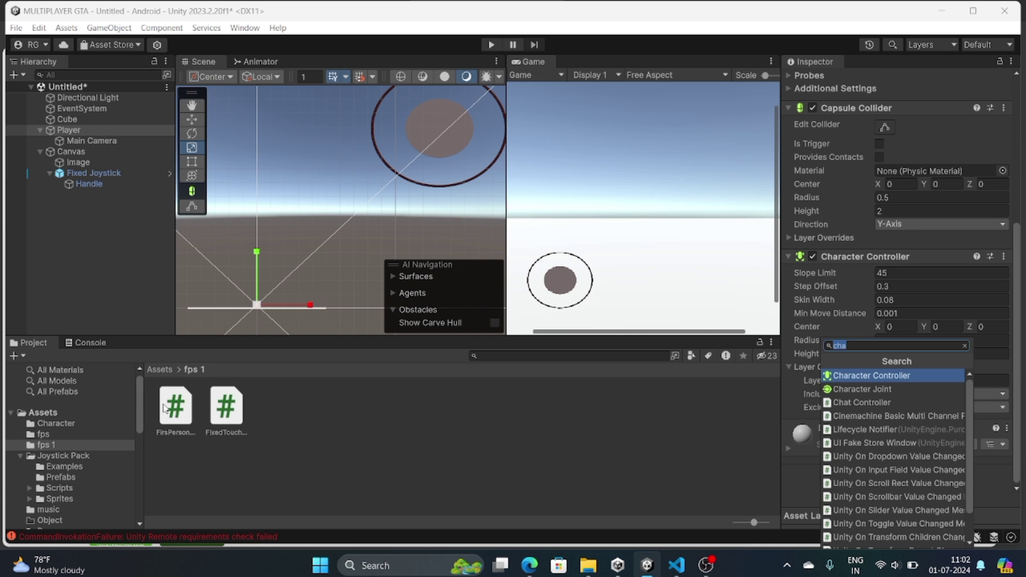
click(854, 346)
key(BackSpace)
key(BackSpace)
key(BackSpace)
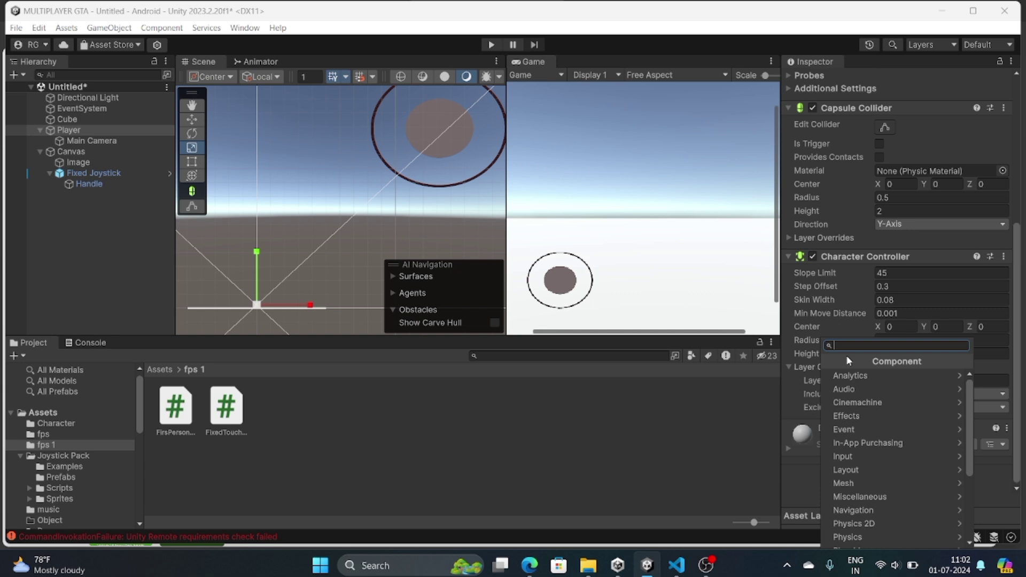
text(fps)
key(Return)
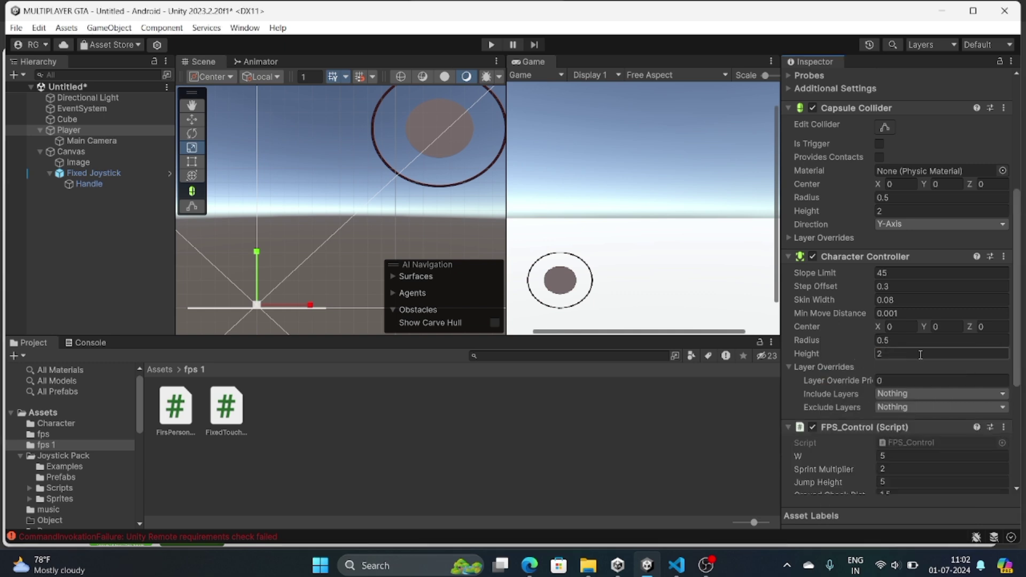
Remove FPS_Control and attach the FirsPersonControl script from fps 1 to the Player.
scroll(919, 354, down, 5)
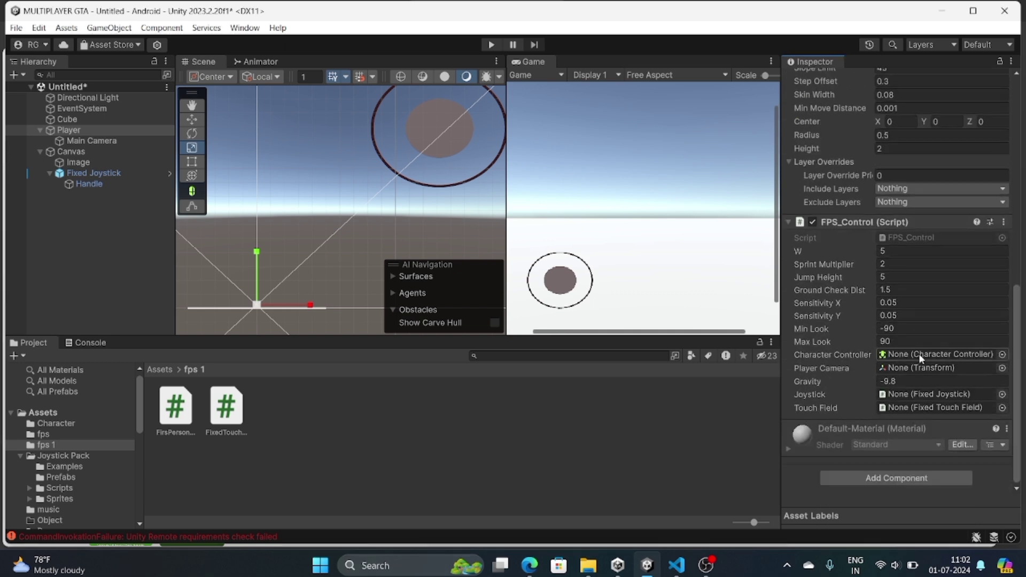
click(1004, 222)
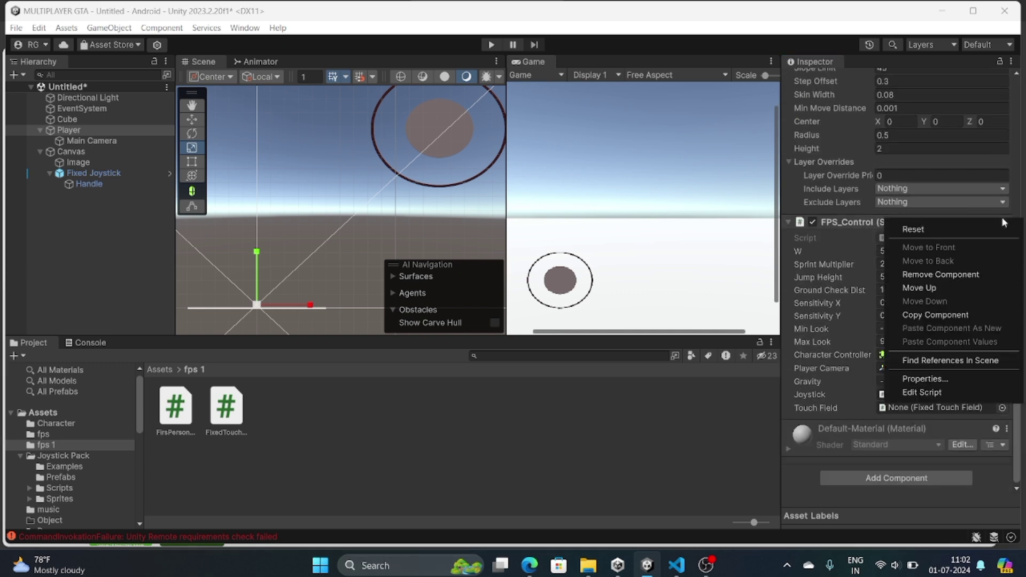
click(932, 273)
click(166, 412)
drag(165, 412, 880, 477)
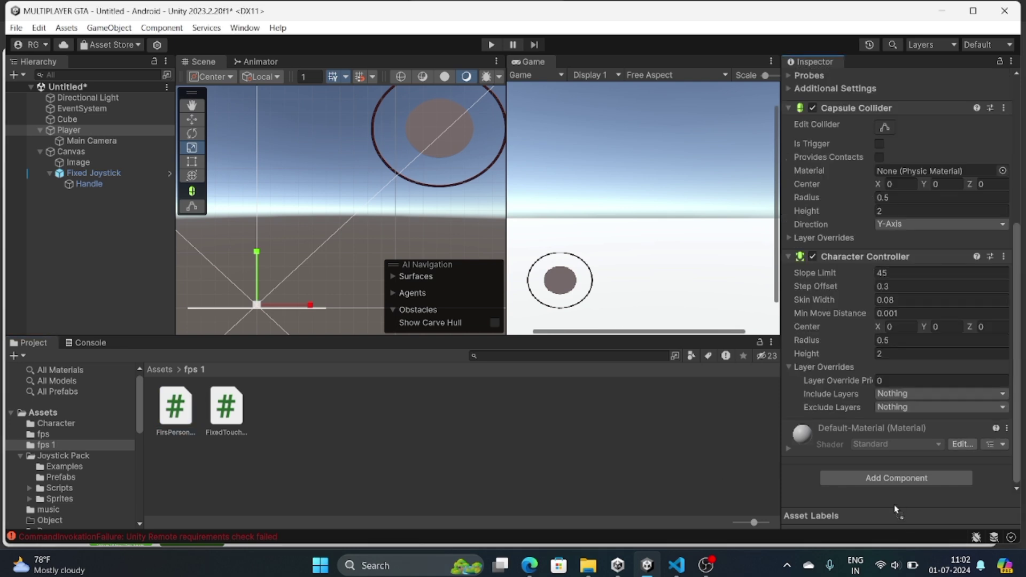
scroll(884, 438, down, 5)
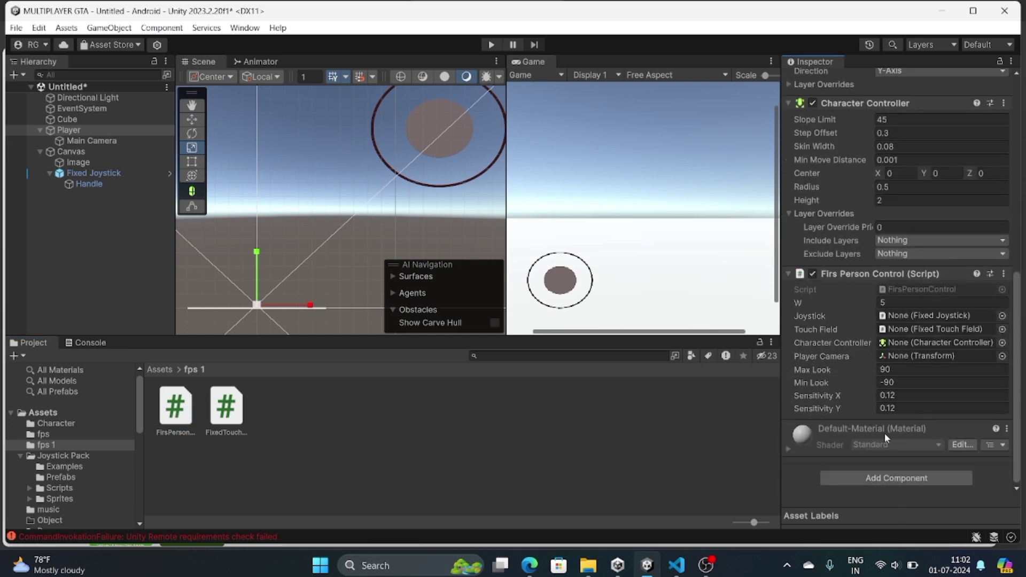
Open FirsPersonControl.cs, paste in the joystick movement and look code, and save.
double_click(169, 406)
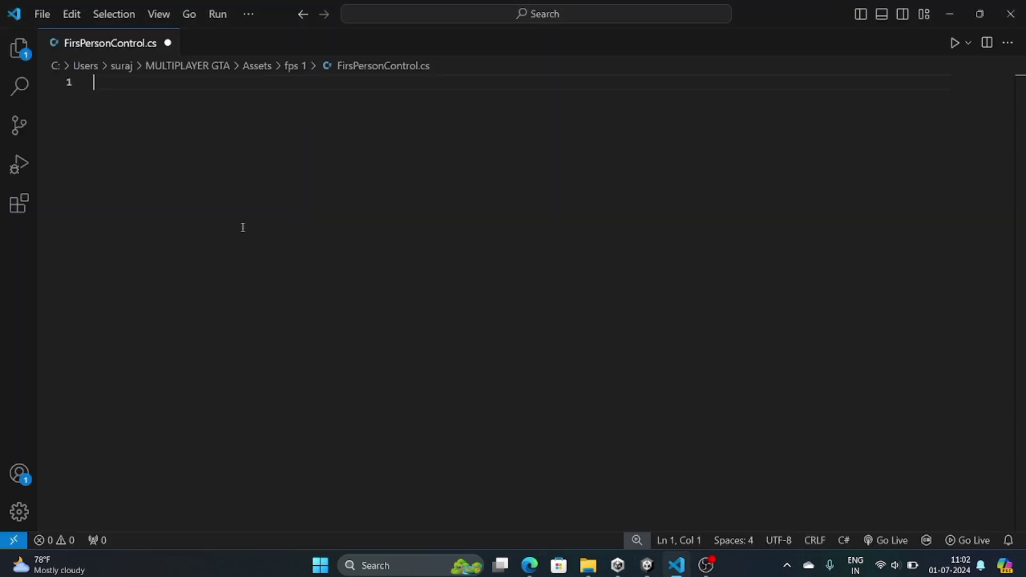
key(ctrl+v)
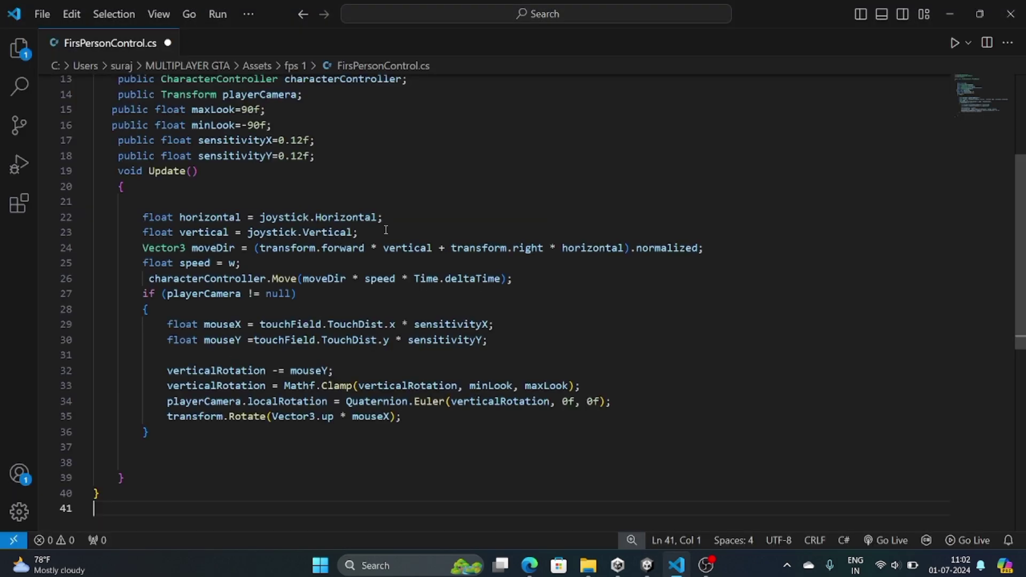
scroll(386, 230, up, 3)
scroll(386, 229, up, 2)
key(ctrl+s)
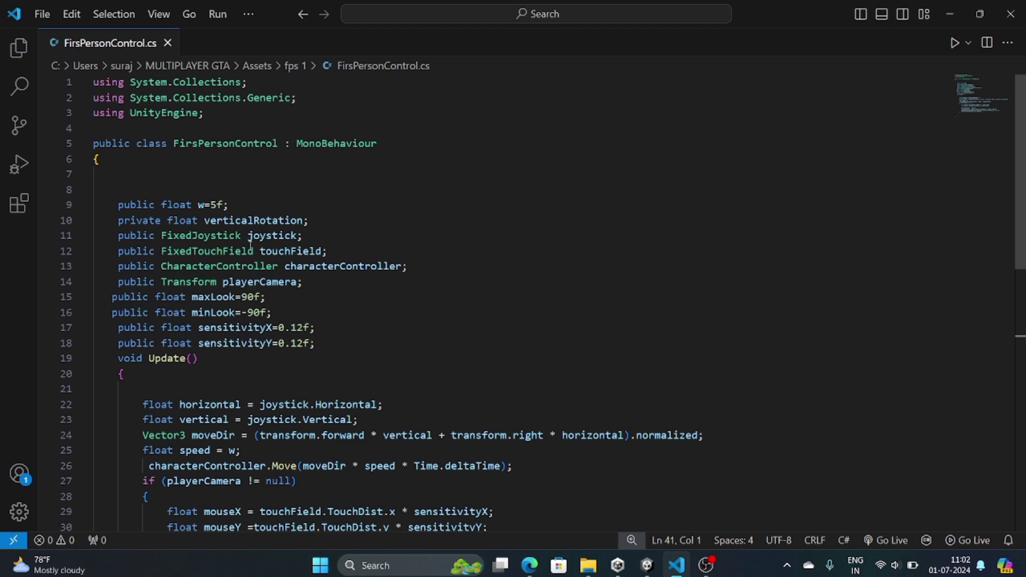
Delete the redundant local line 'float speed = w;' from Update.
scroll(250, 246, down, 5)
scroll(139, 97, up, 3)
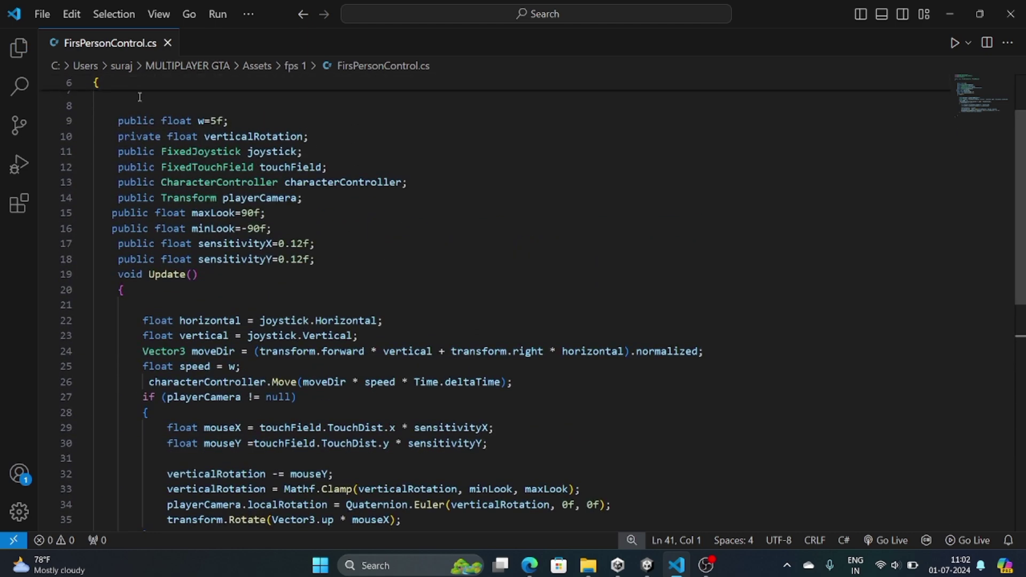
drag(117, 120, 244, 124)
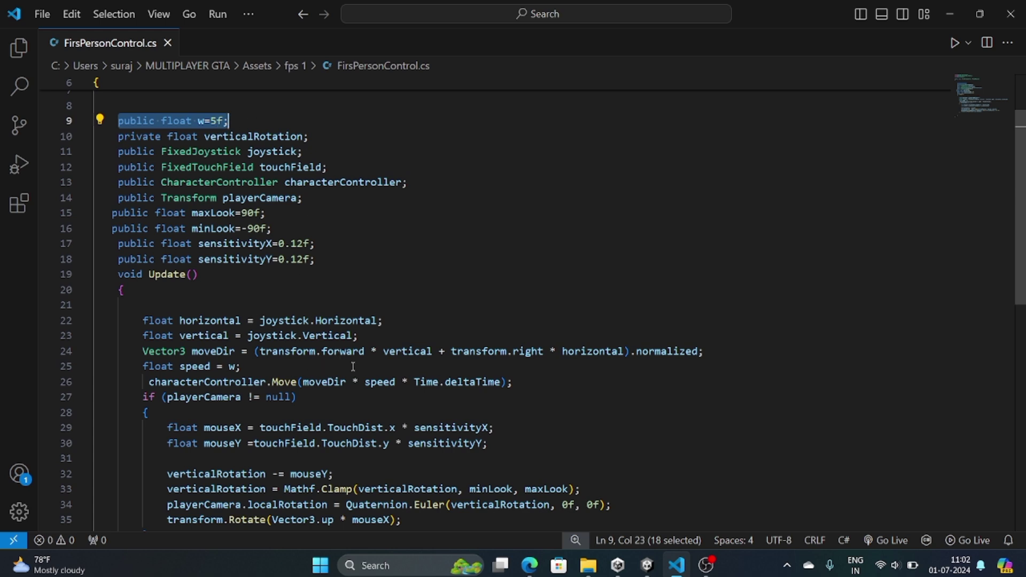
drag(143, 366, 242, 367)
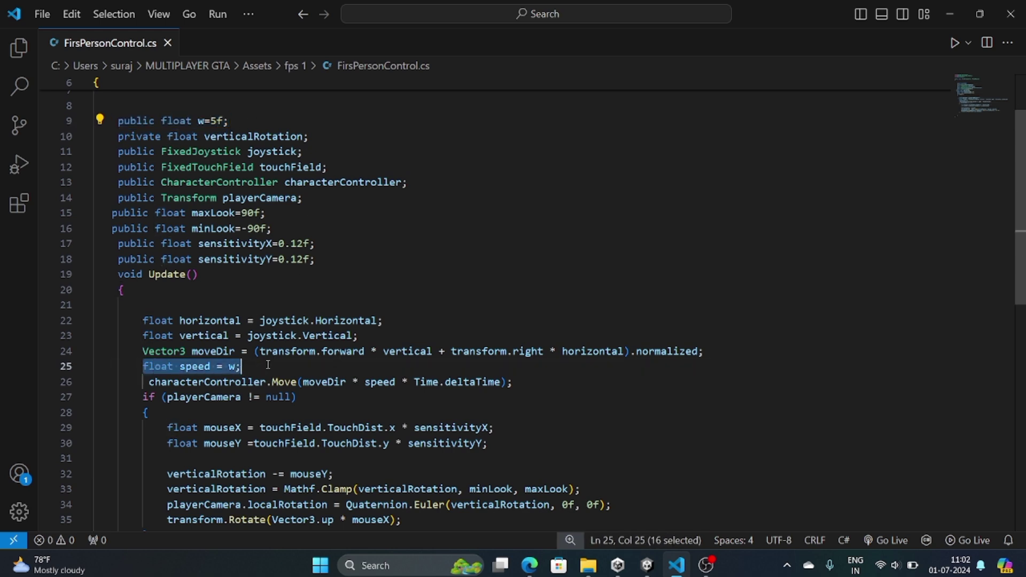
key(BackSpace)
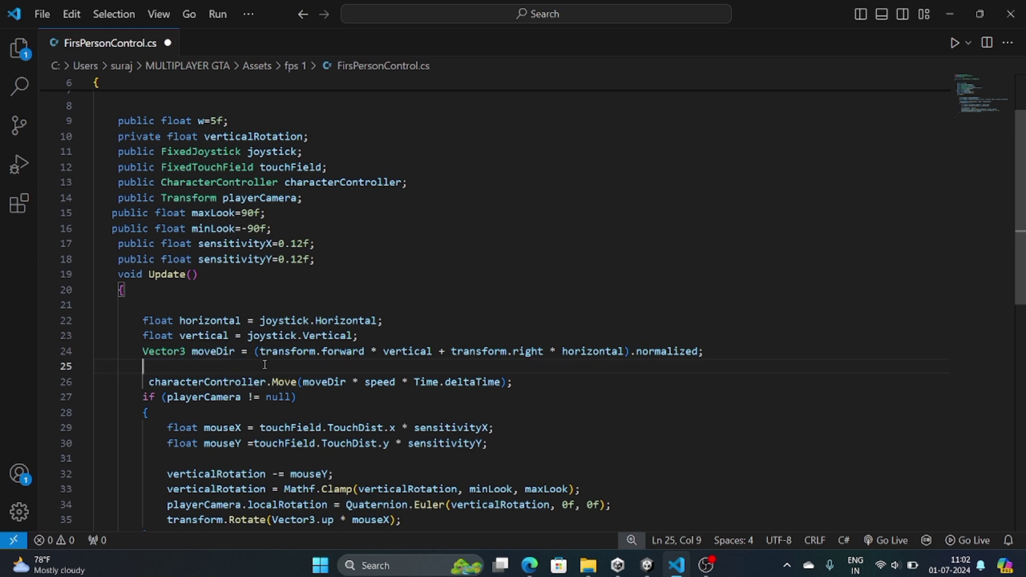
Rename the field w to speed so it reads 'public float speed=5f;'.
click(207, 120)
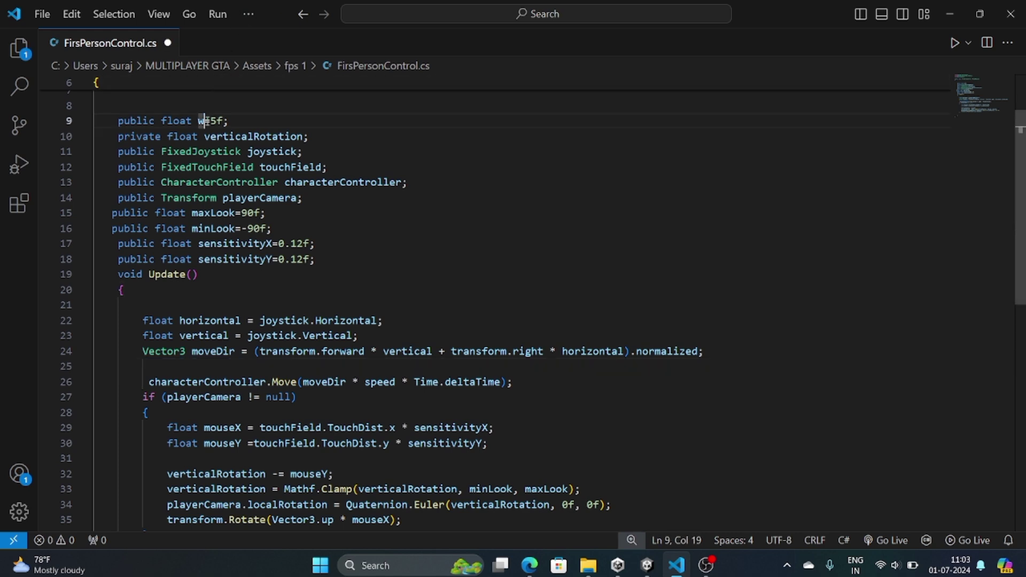
key(BackSpace)
scroll(208, 121, up, 1)
text(speed)
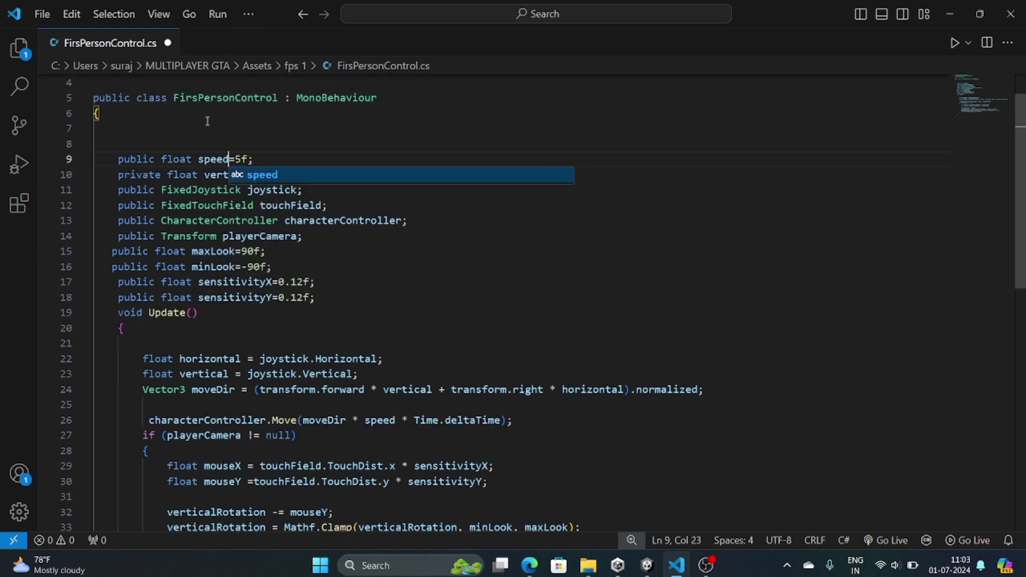
click(215, 174)
scroll(399, 241, down, 3)
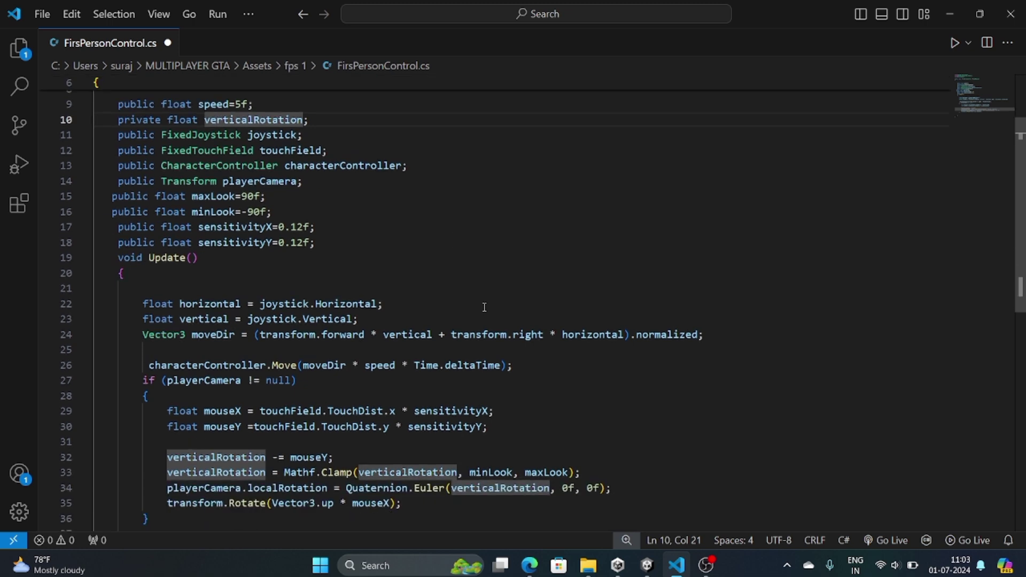
scroll(400, 241, up, 1)
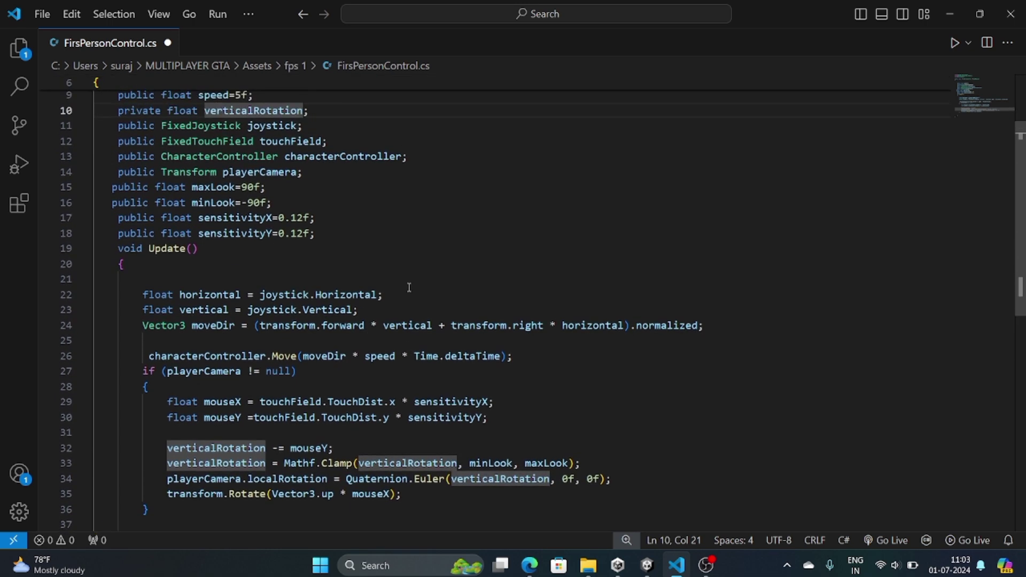
Review the horizontal and vertical joystick input lines and the joystick field declaration.
drag(410, 287, 377, 271)
drag(447, 278, 455, 302)
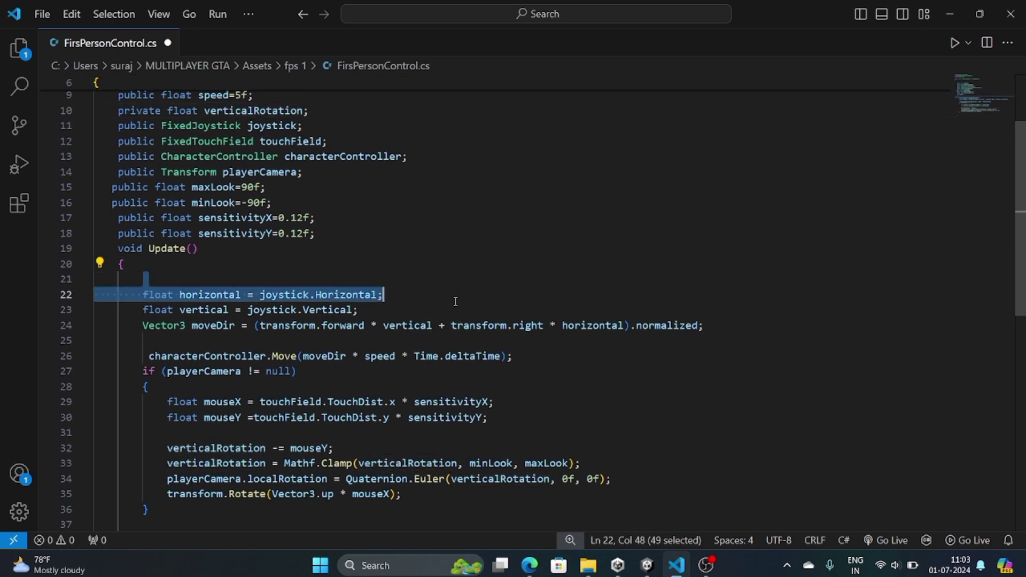
drag(360, 310, 138, 312)
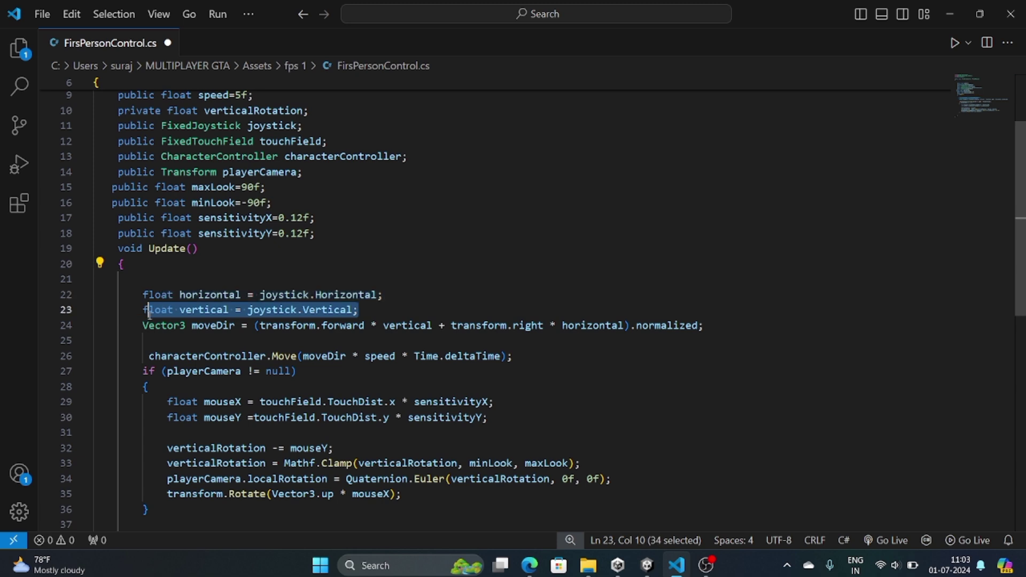
scroll(163, 199, up, 1)
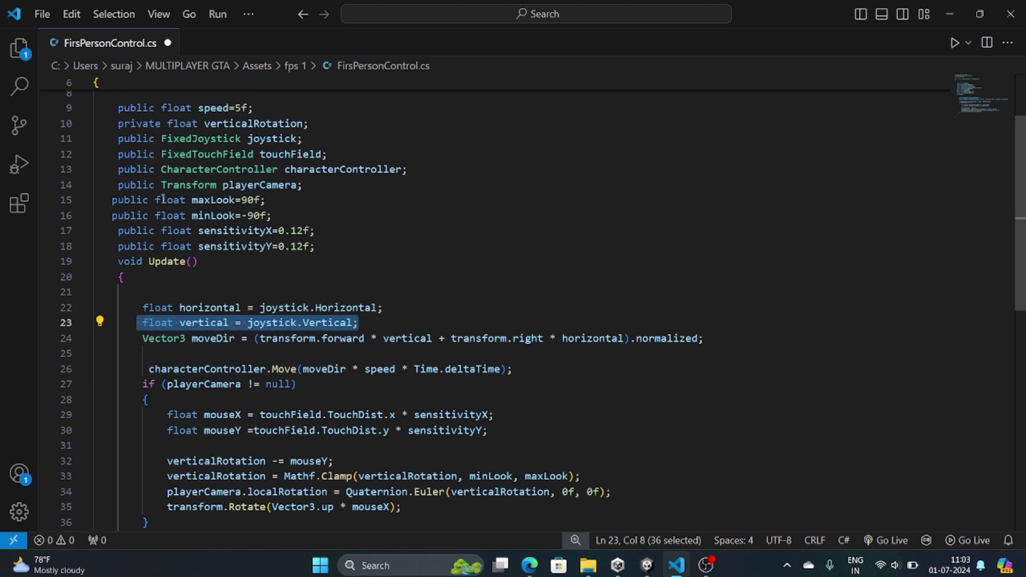
drag(113, 139, 303, 139)
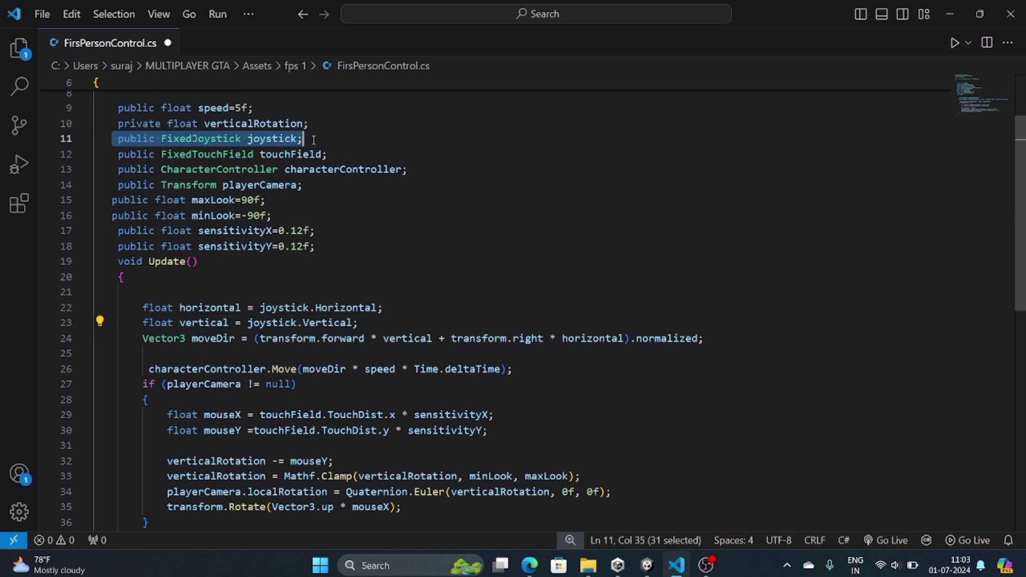
click(373, 321)
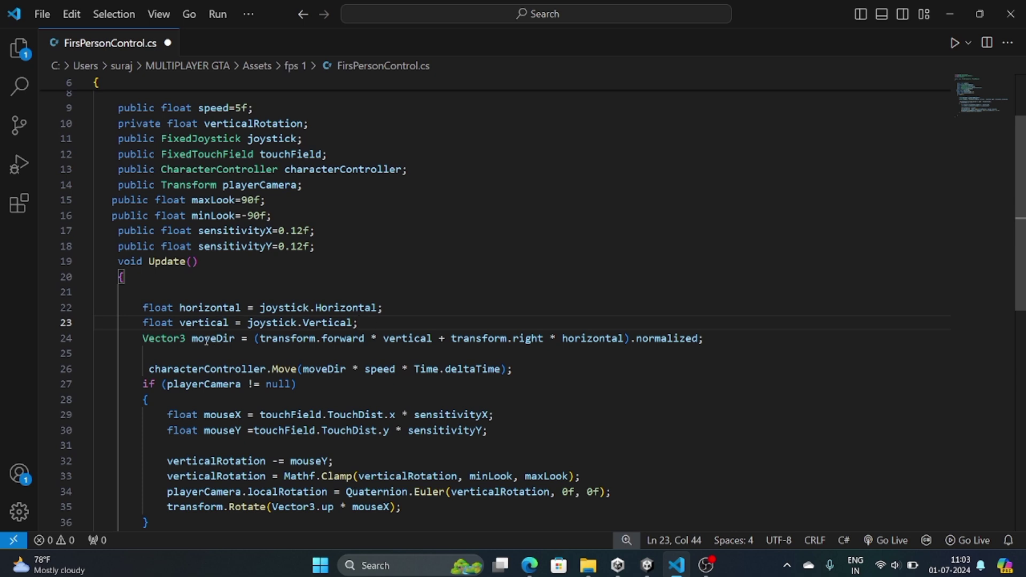
Highlight the moveDir calculation on line 24 and its use of joystick.Vertical.
drag(143, 342, 643, 342)
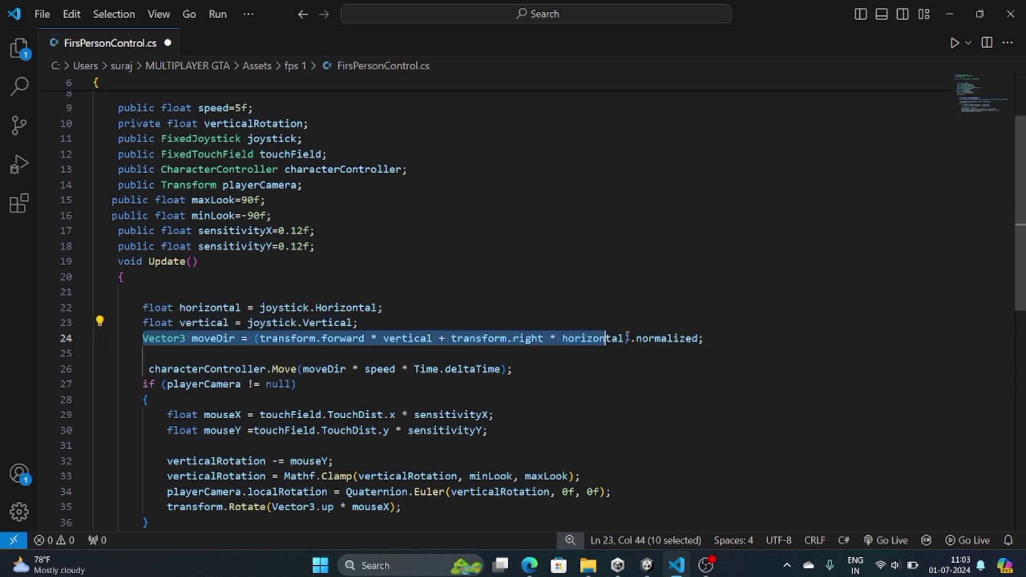
key(shift+End)
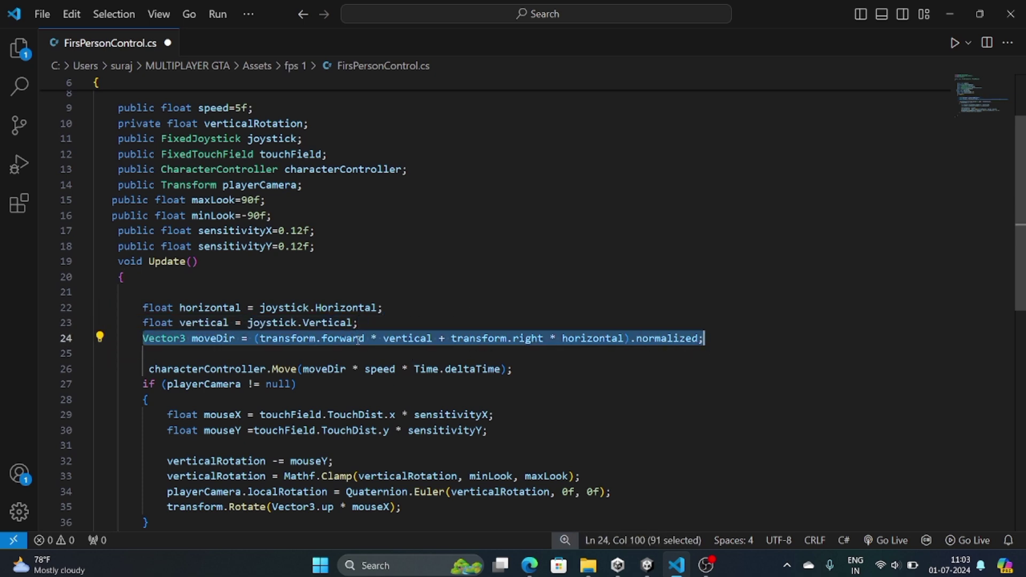
click(375, 338)
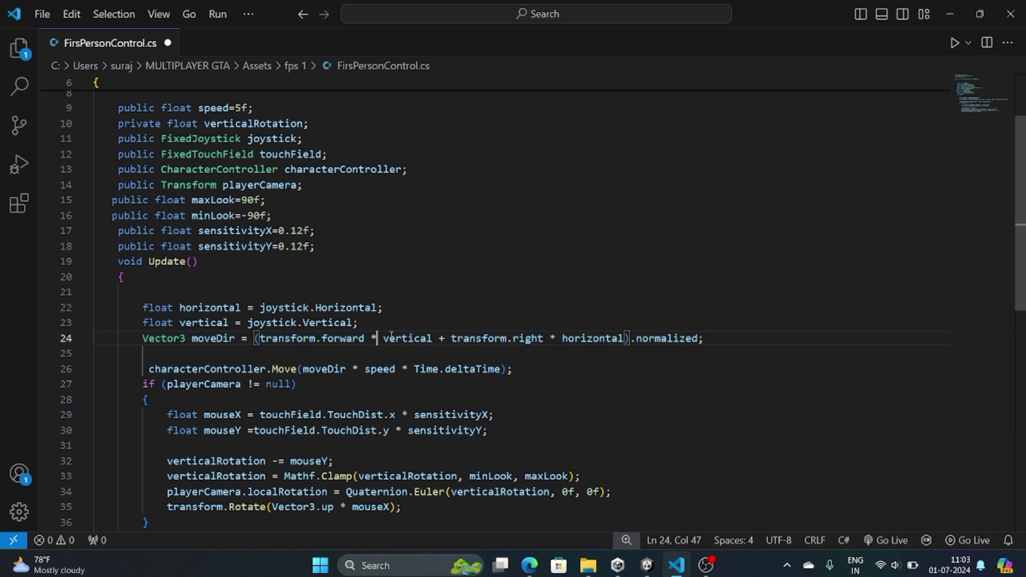
drag(390, 338, 439, 338)
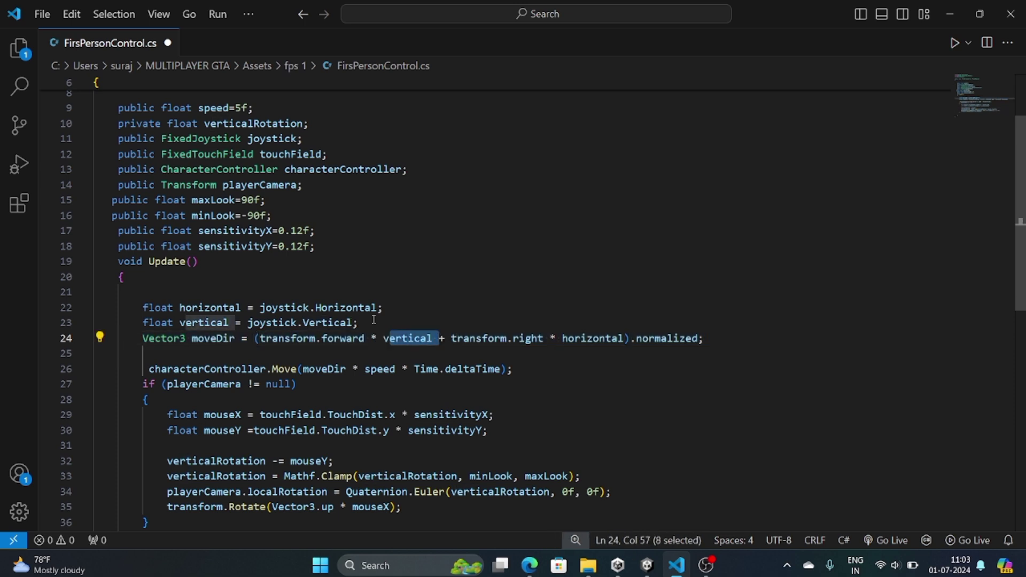
drag(358, 322, 308, 322)
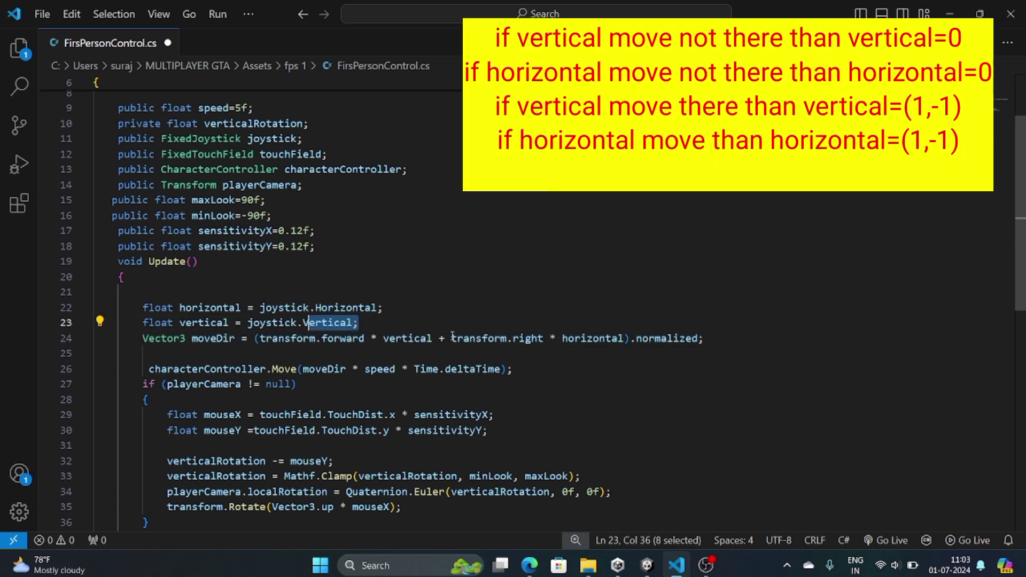
Highlight the transform.right * horizontal and transform.forward * vertical terms of moveDir.
drag(452, 338, 549, 338)
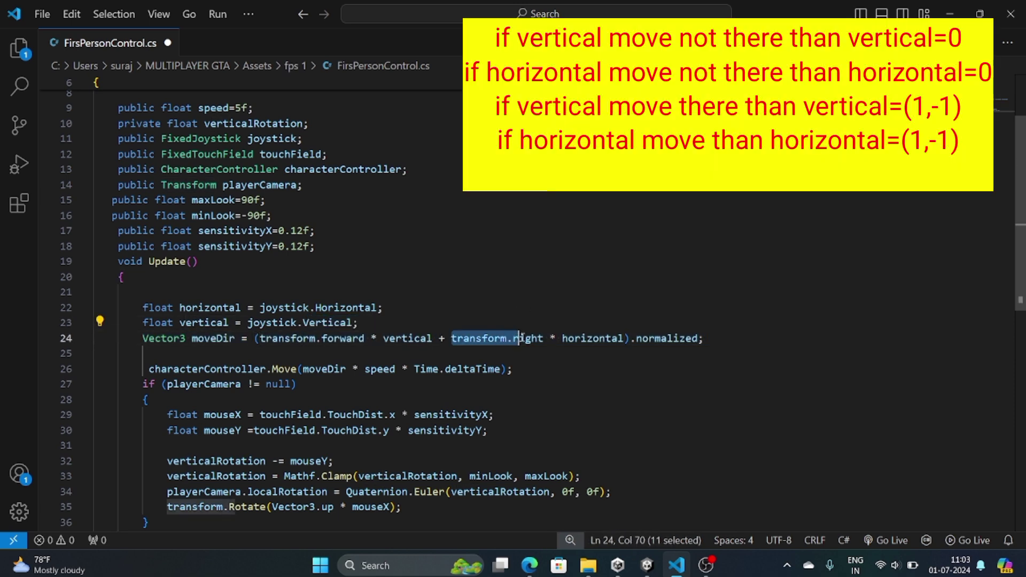
drag(624, 337, 450, 338)
click(622, 342)
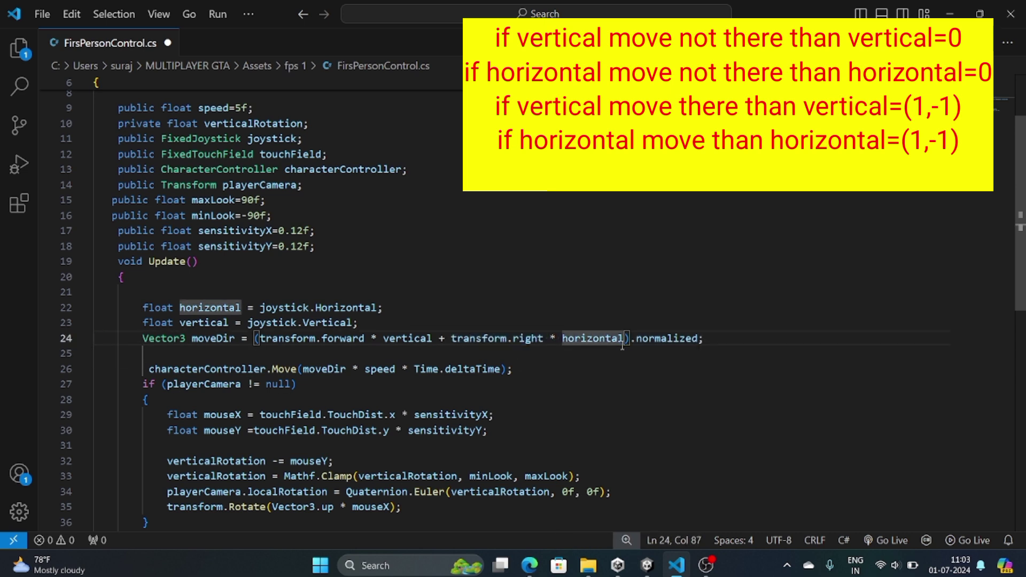
drag(448, 337, 622, 342)
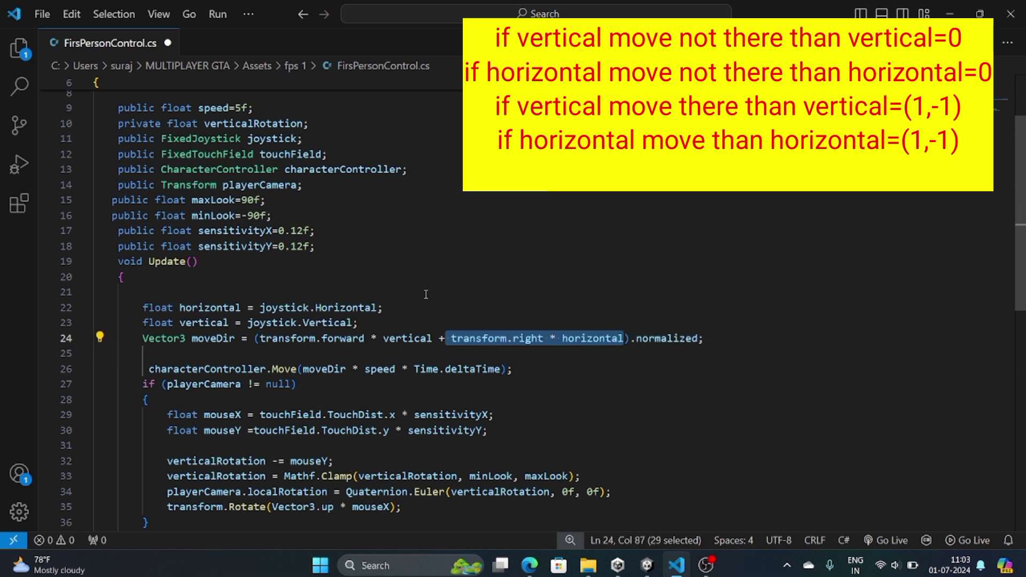
drag(433, 338, 266, 338)
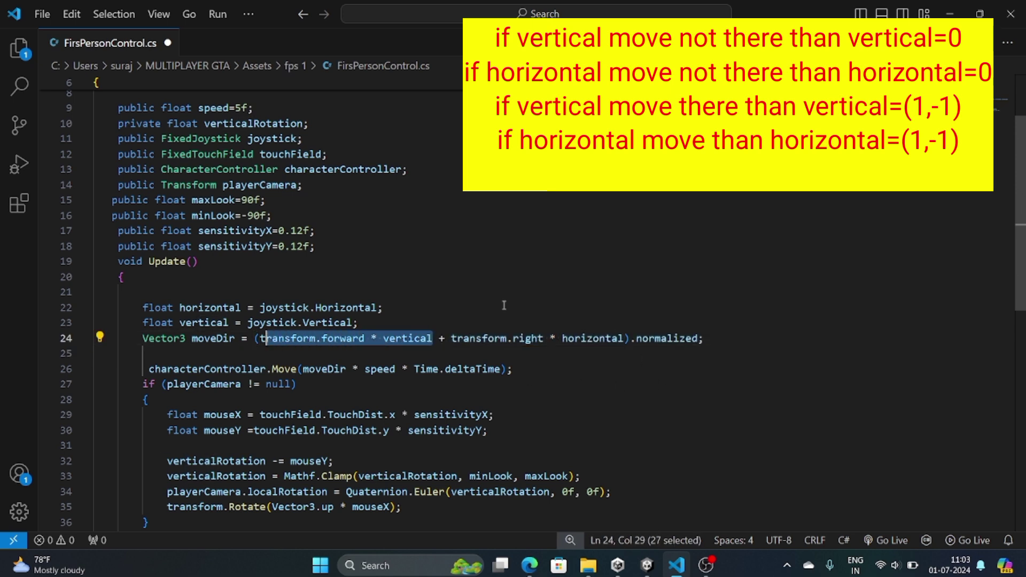
drag(446, 338, 642, 337)
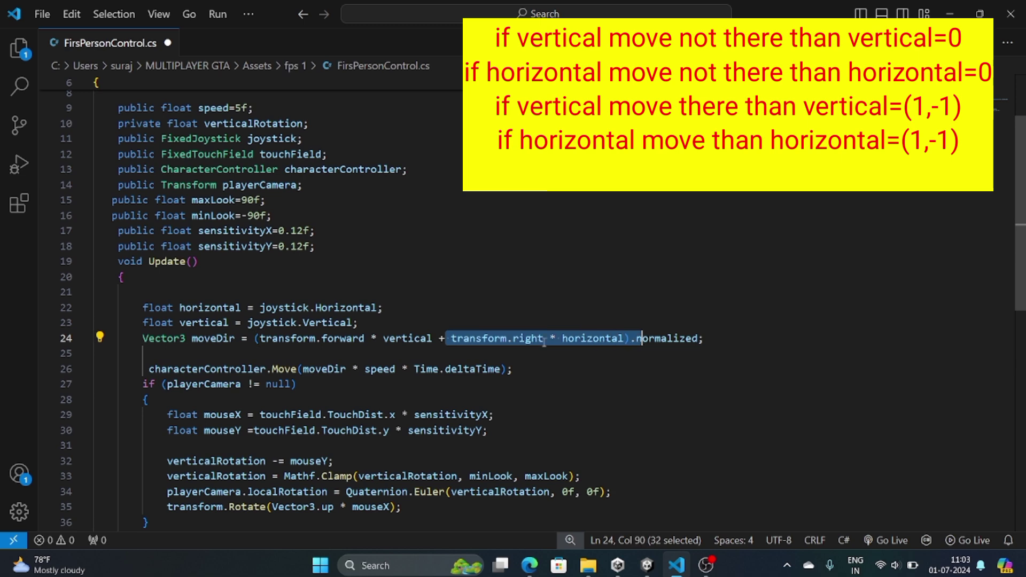
drag(439, 338, 256, 341)
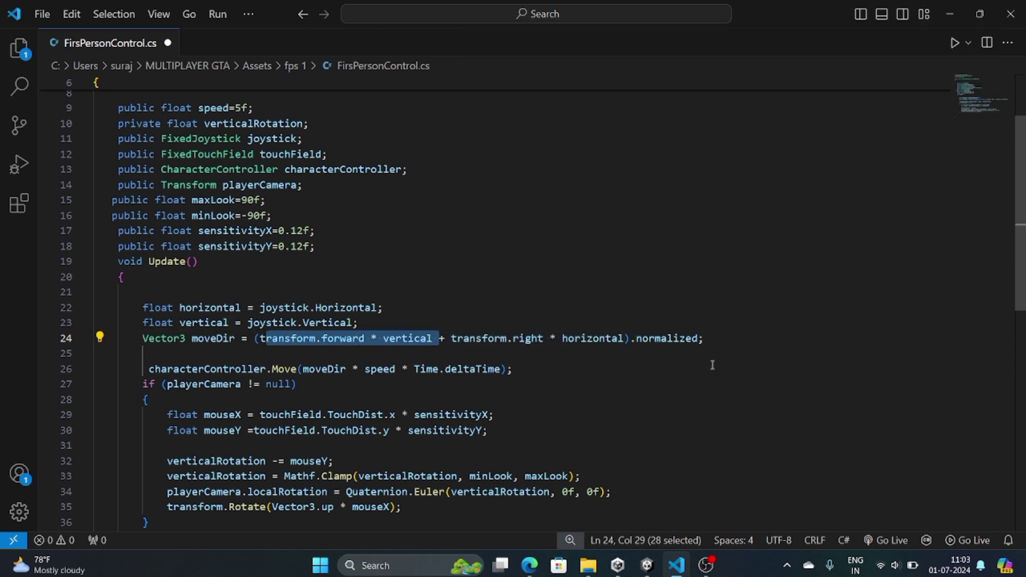
click(712, 364)
scroll(712, 365, down, 2)
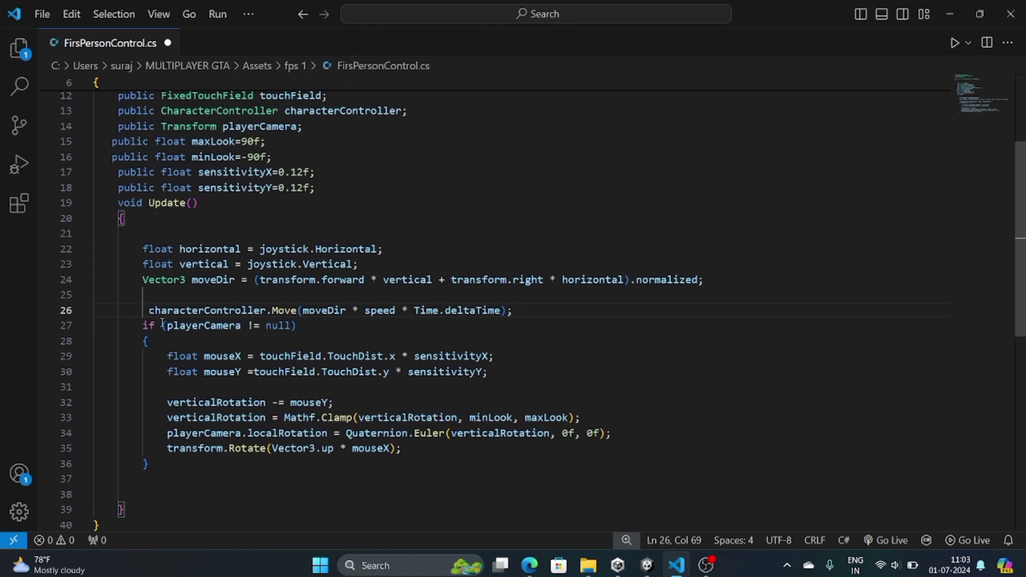
drag(140, 313, 536, 308)
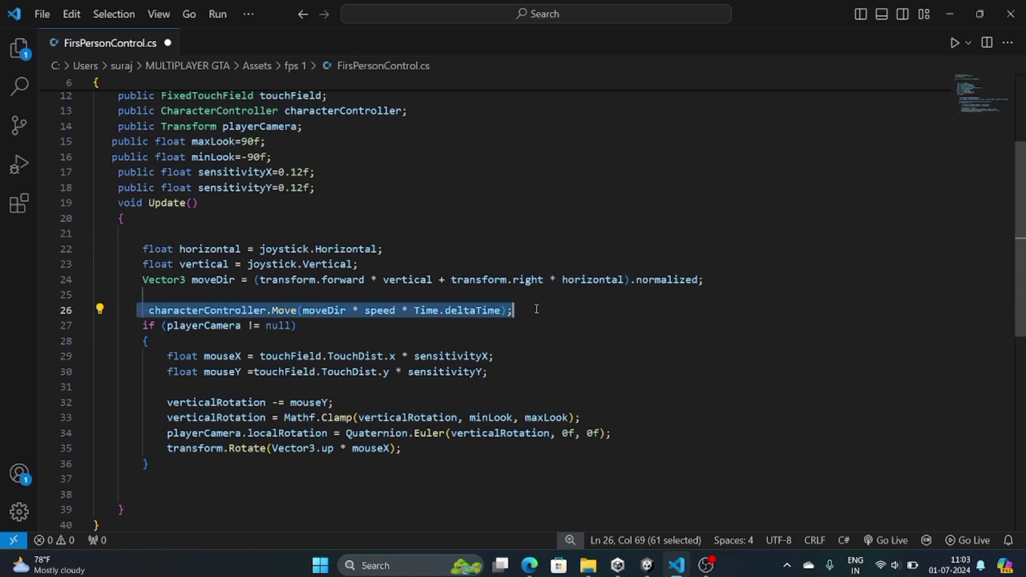
drag(112, 325, 330, 326)
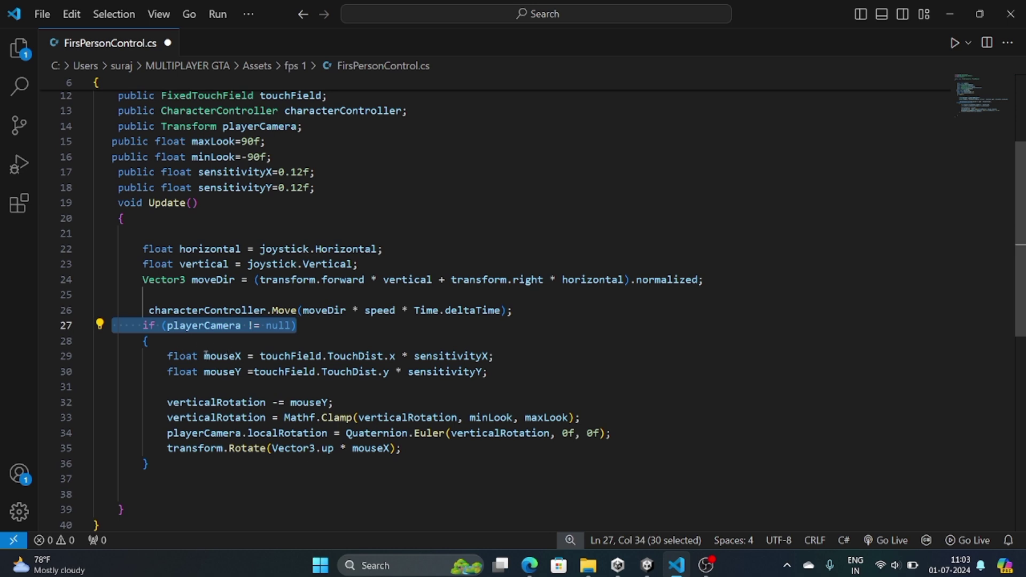
drag(185, 356, 501, 355)
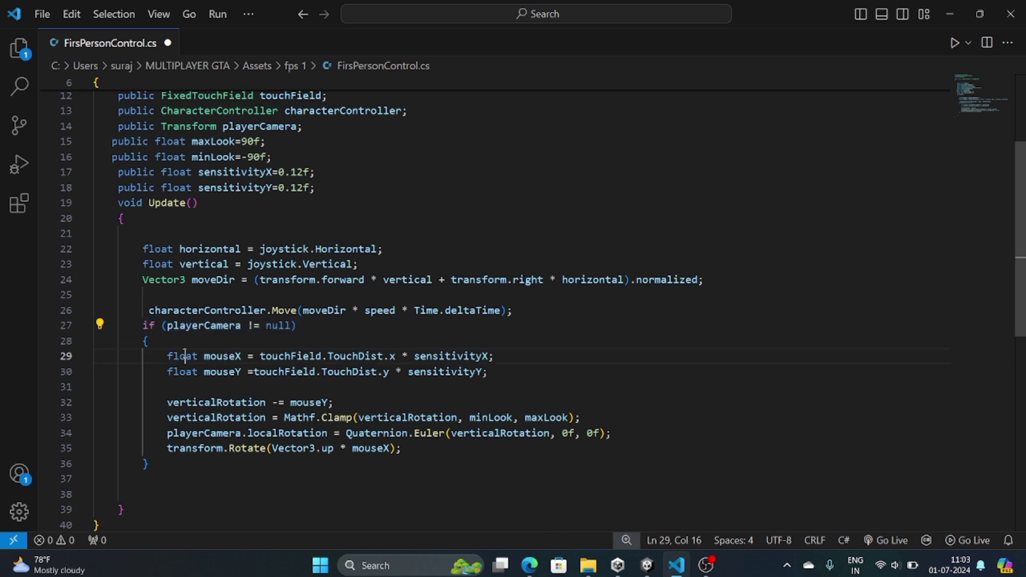
click(371, 356)
scroll(372, 356, up, 1)
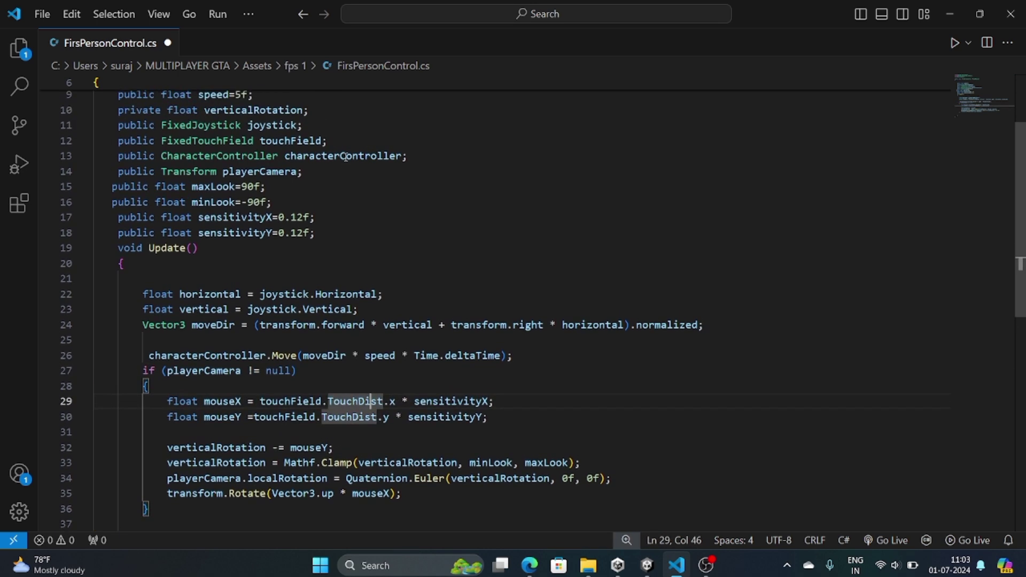
drag(326, 141, 101, 140)
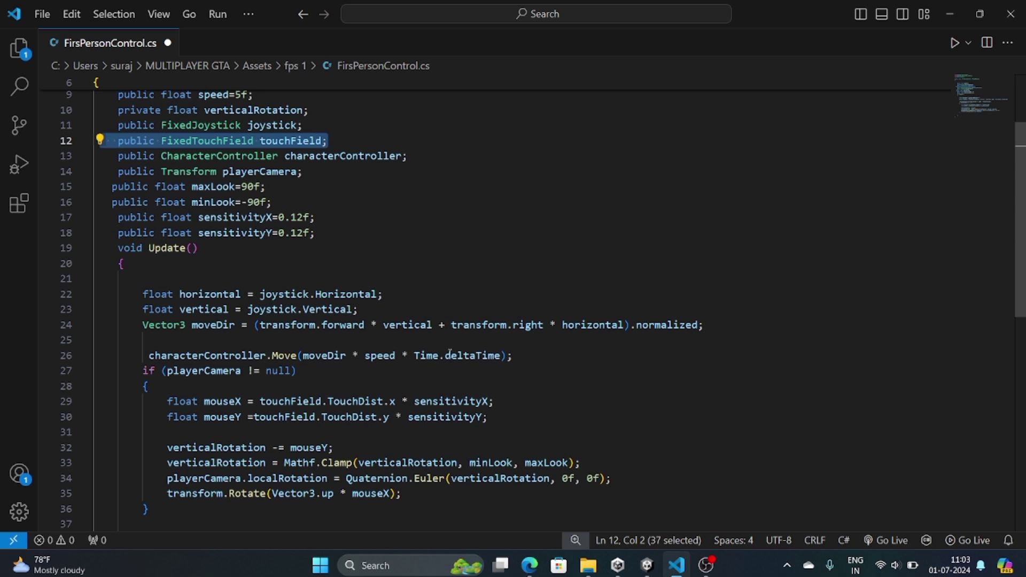
drag(493, 401, 272, 401)
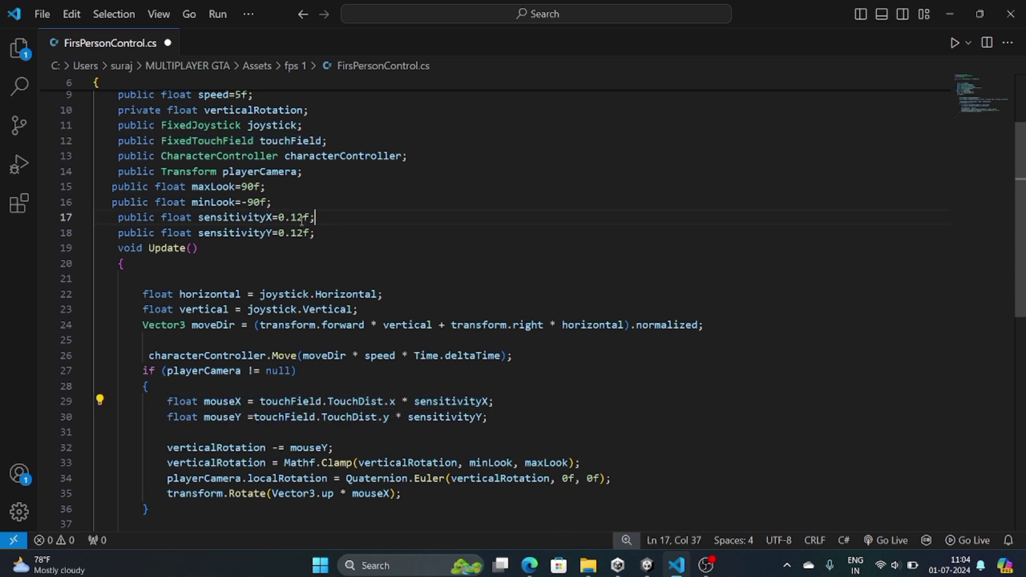
drag(340, 226, 277, 217)
click(516, 425)
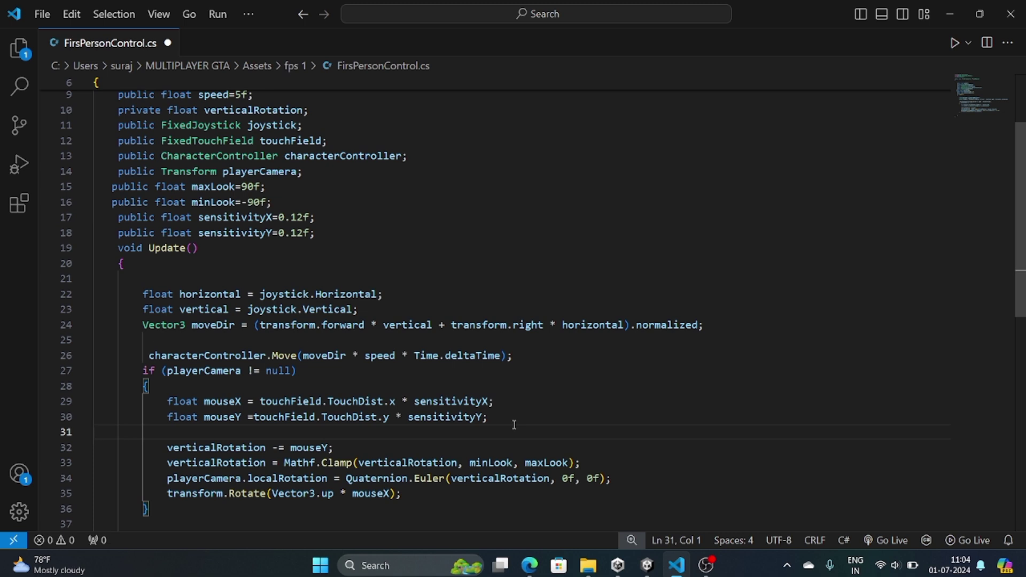
drag(495, 417, 205, 416)
click(180, 447)
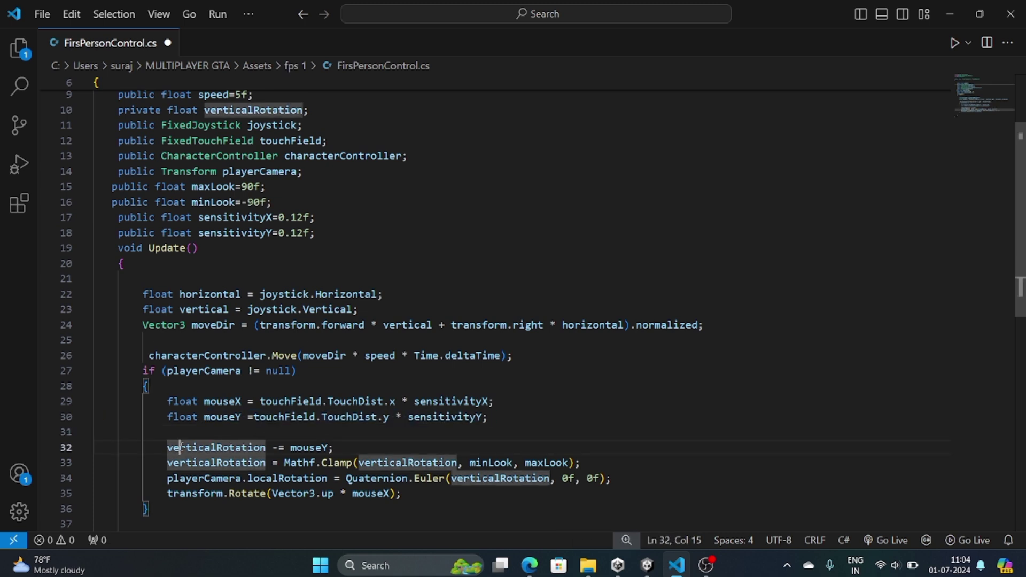
click(130, 447)
drag(95, 447, 389, 446)
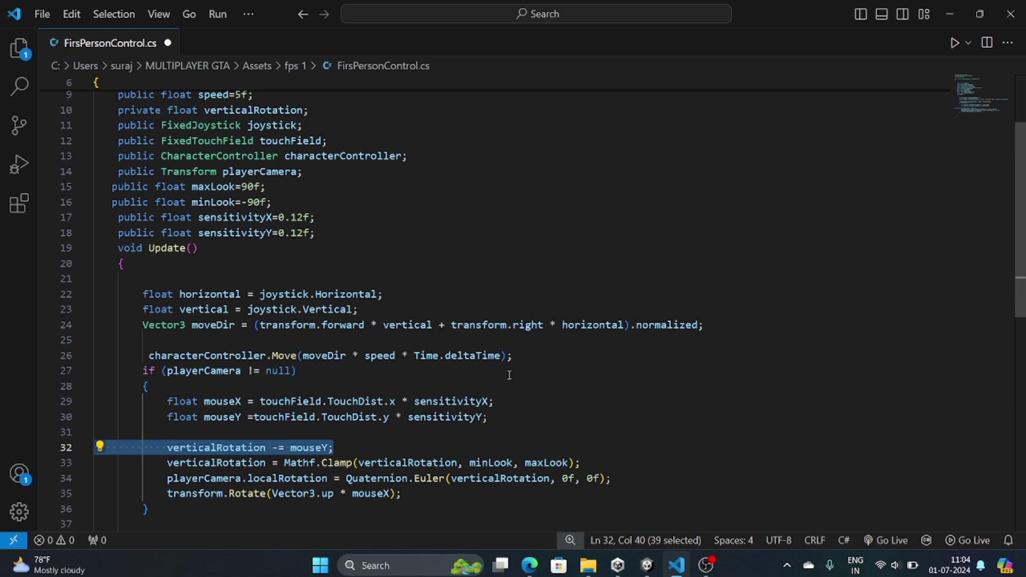
scroll(458, 272, up, 1)
scroll(458, 272, down, 1)
scroll(458, 273, up, 1)
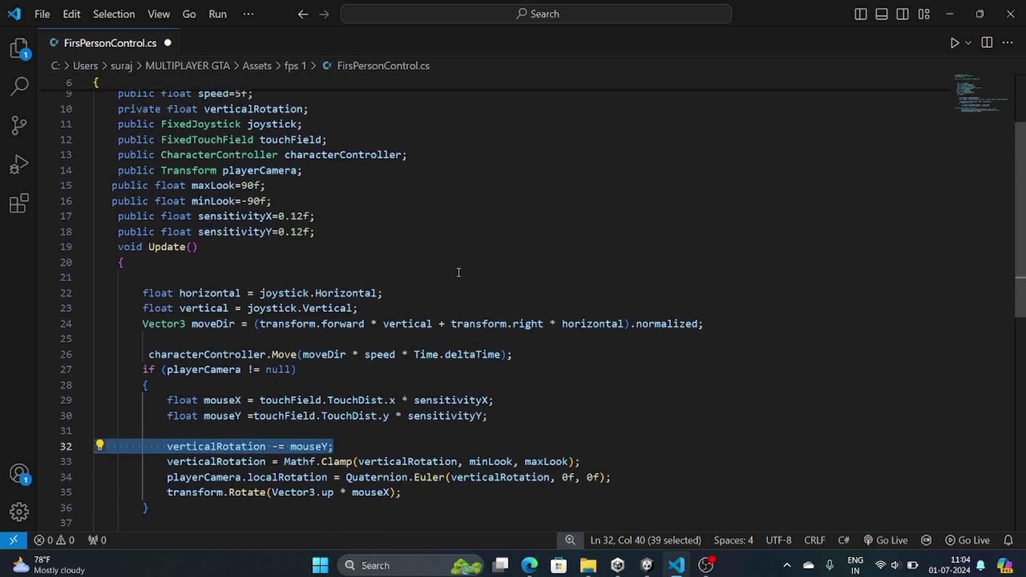
scroll(458, 273, up, 1)
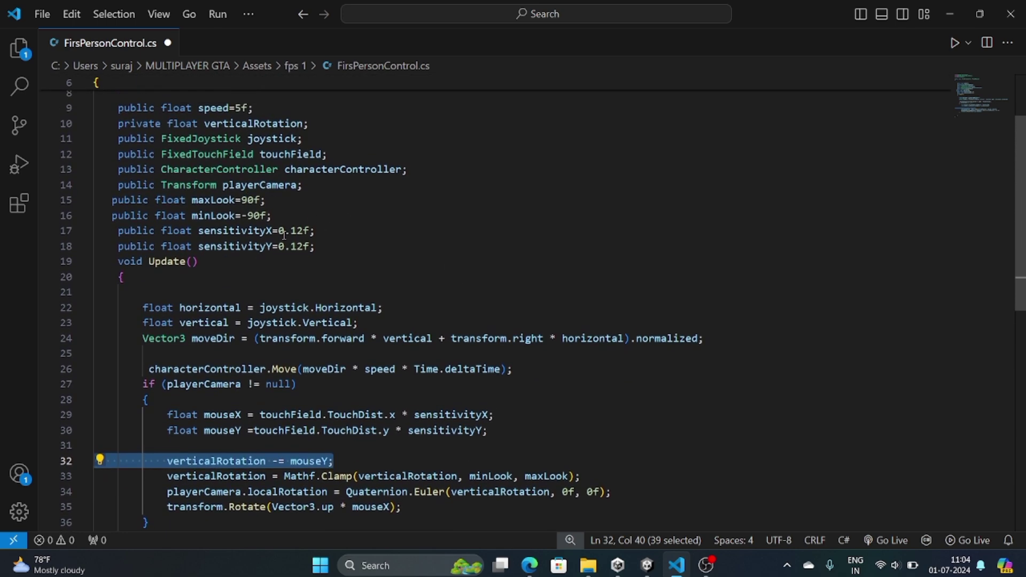
click(330, 118)
drag(95, 139, 267, 138)
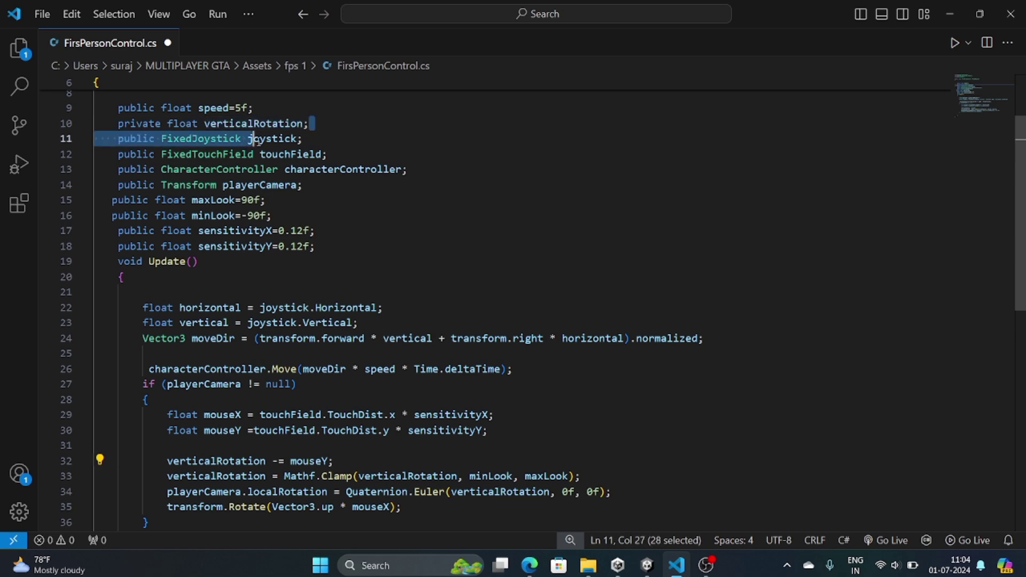
click(426, 404)
scroll(425, 403, down, 3)
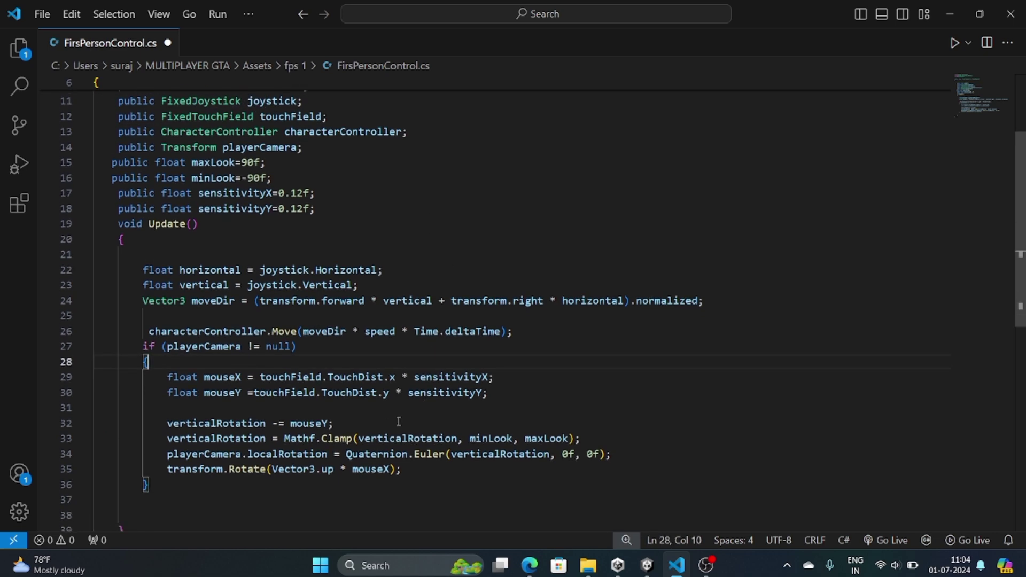
scroll(398, 420, down, 1)
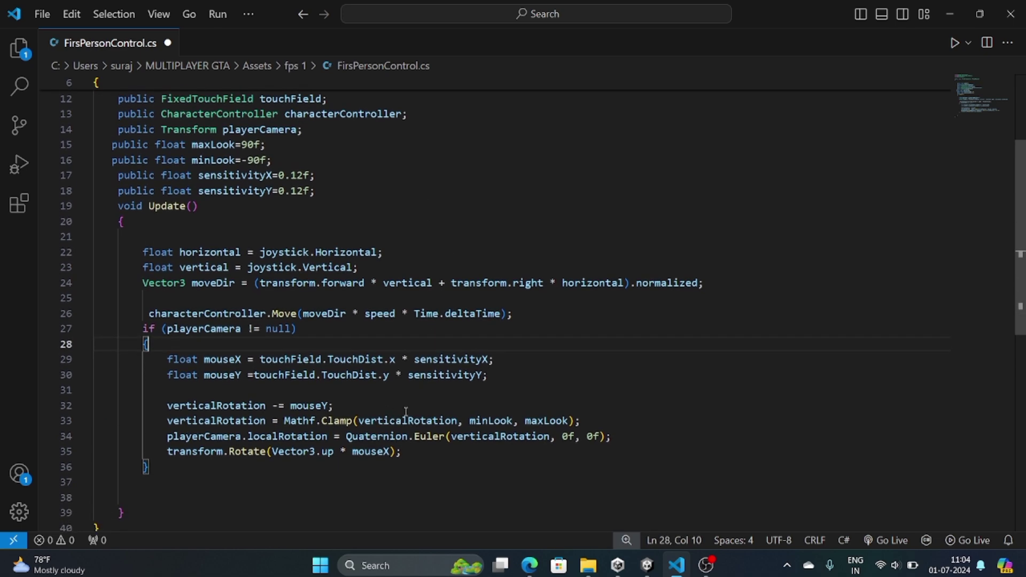
drag(358, 400, 155, 420)
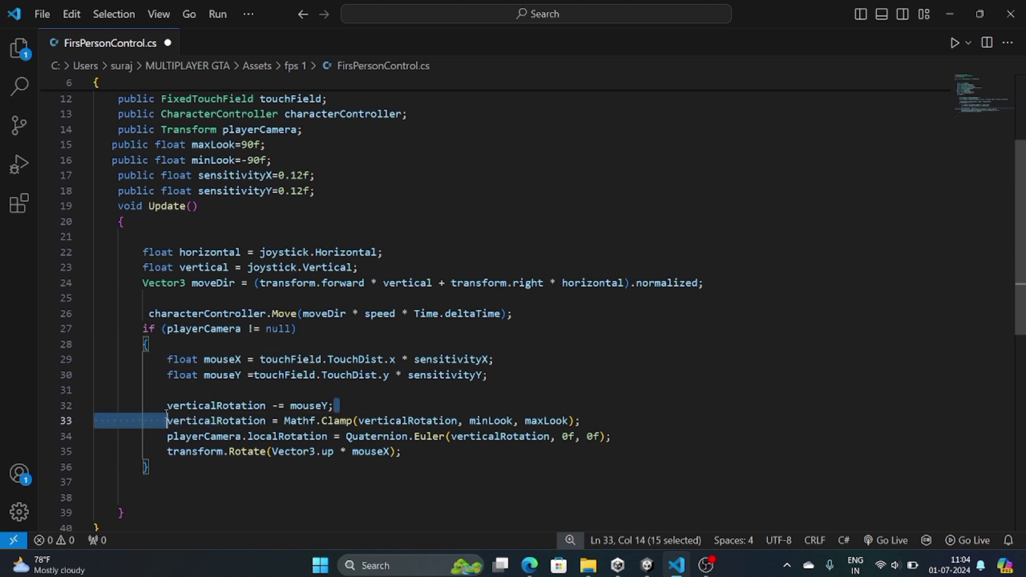
click(500, 454)
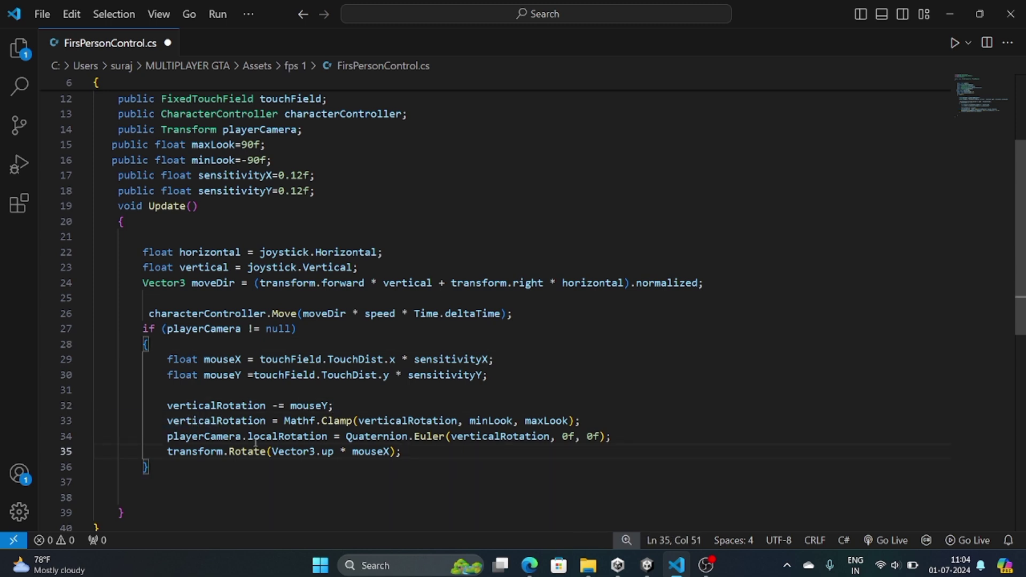
drag(149, 420, 586, 422)
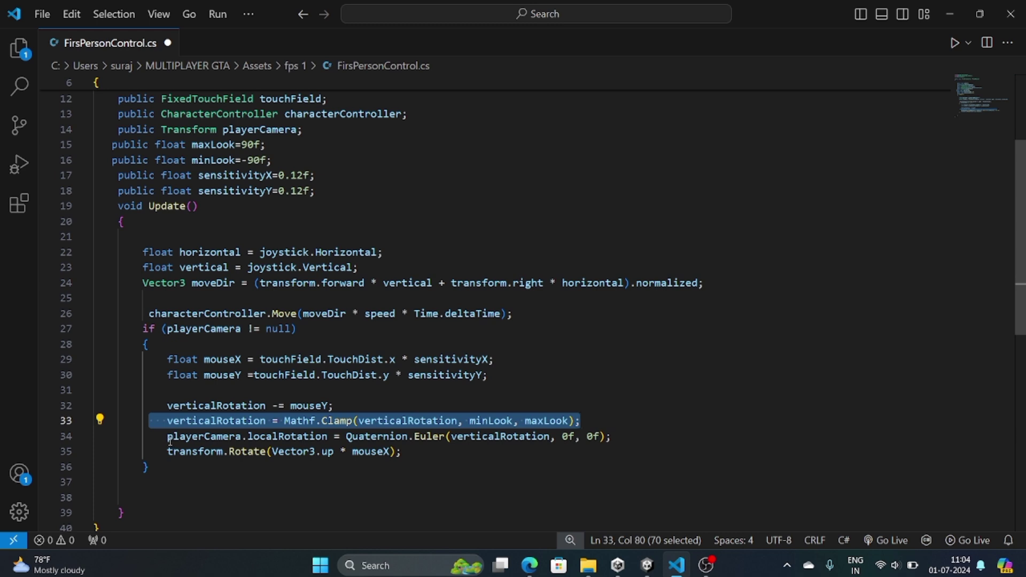
drag(168, 437, 612, 436)
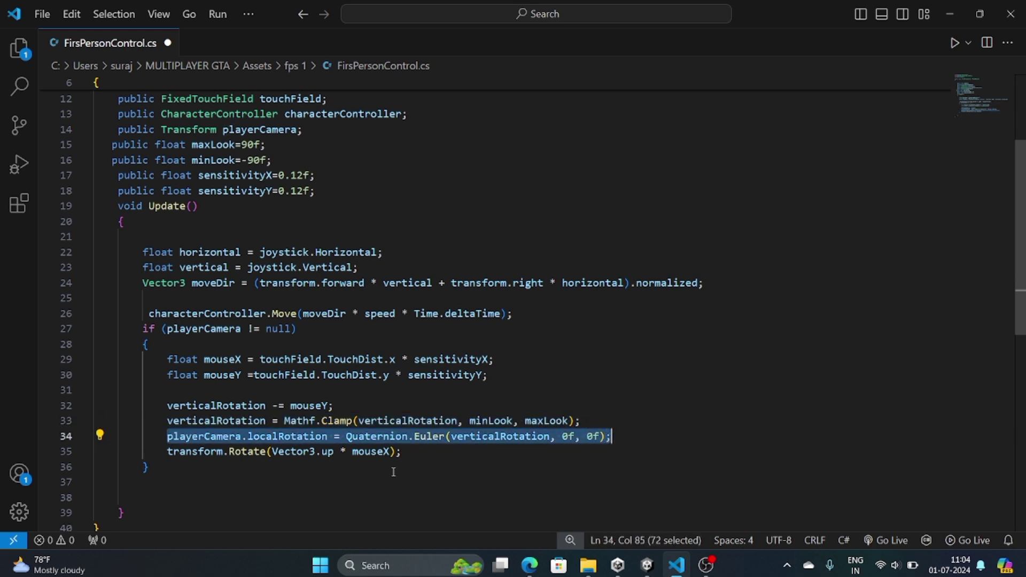
drag(424, 452, 157, 450)
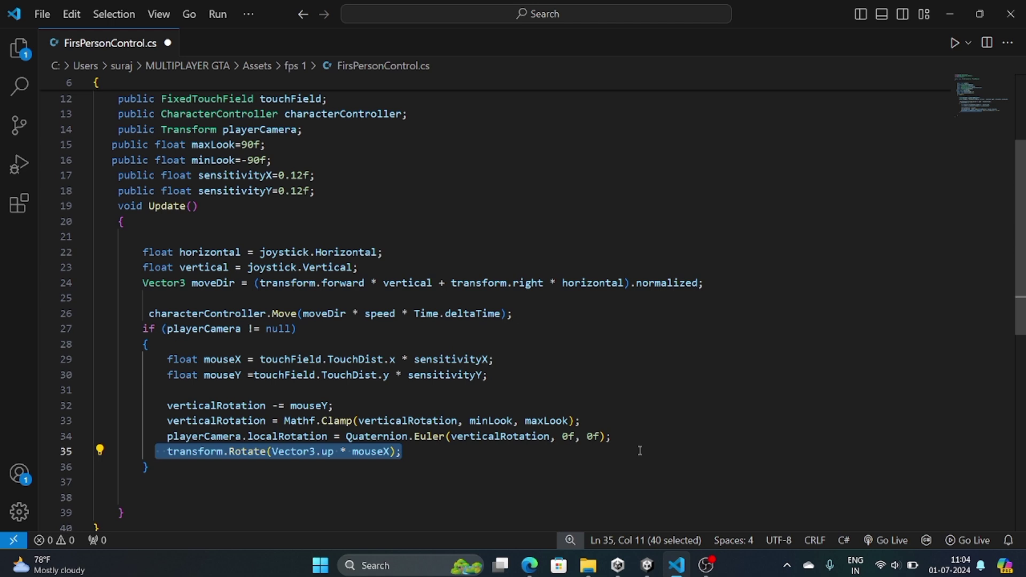
drag(347, 391, 370, 403)
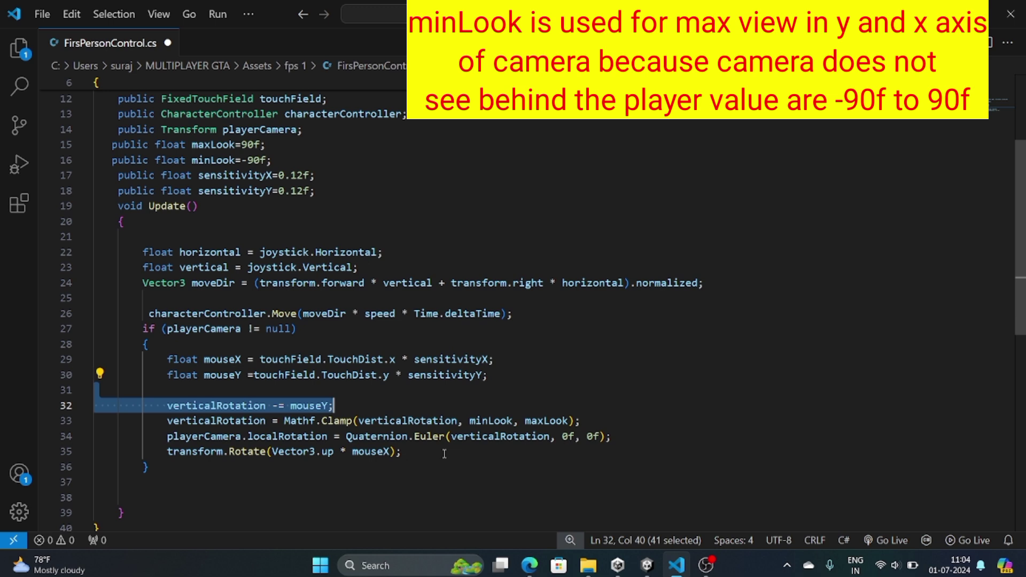
Save FirsPersonControl.cs and return to the Unity editor so it recompiles.
drag(444, 453, 135, 453)
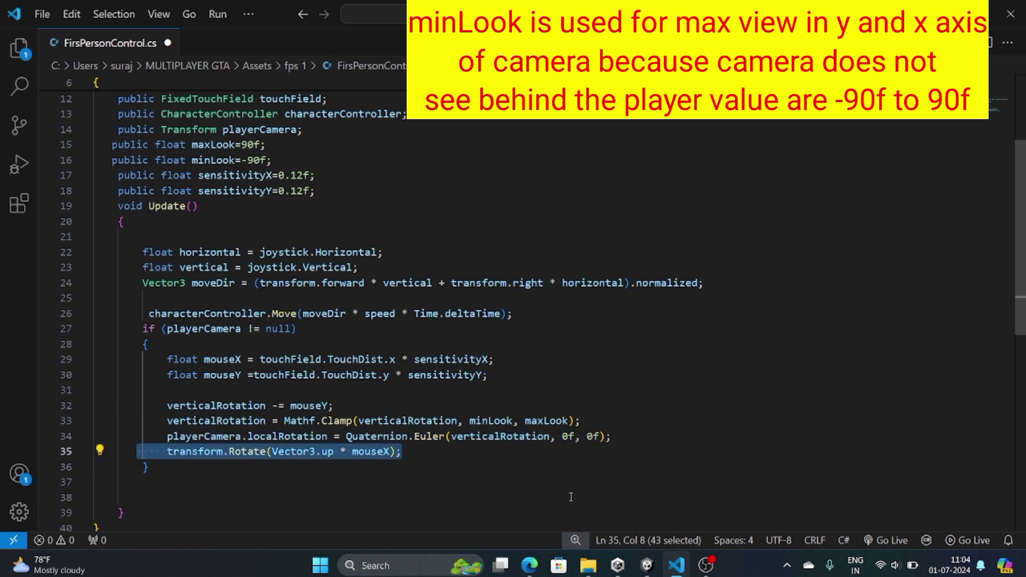
click(698, 496)
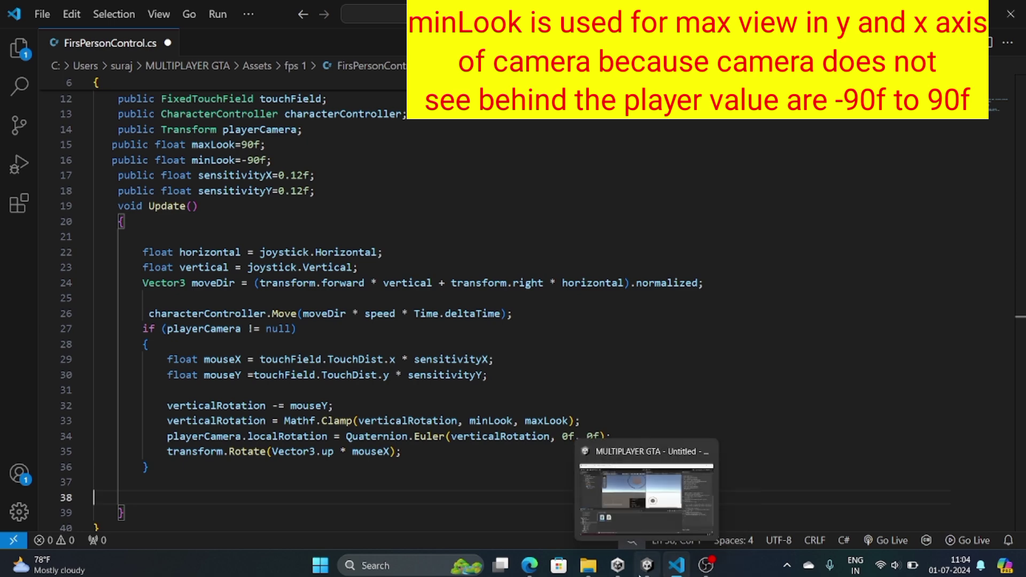
click(494, 359)
key(ctrl+s)
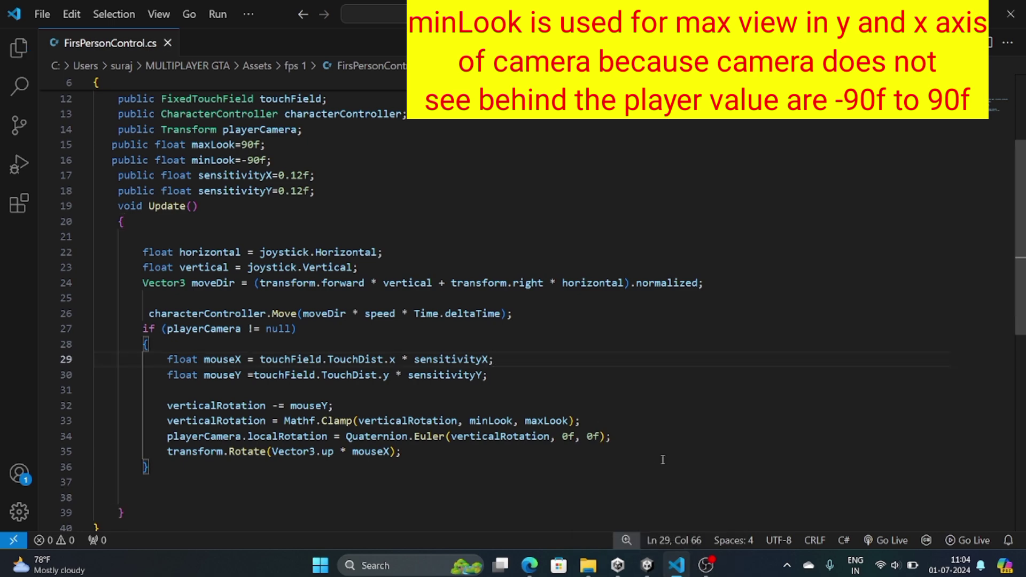
click(647, 565)
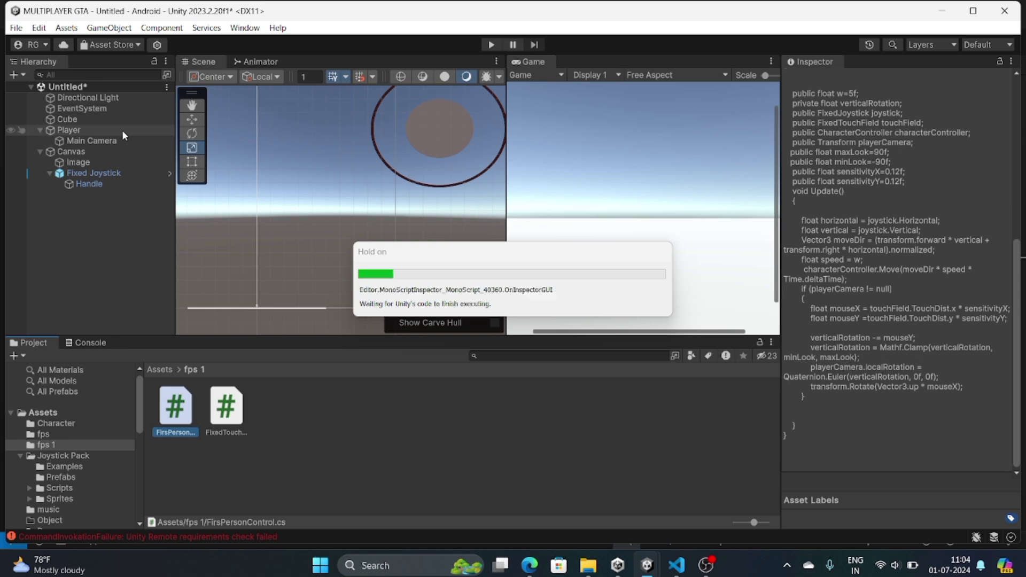
Assign Fixed Joystick, Image, the Player's Character Controller and Main Camera to Firs Person Control's slots.
click(69, 132)
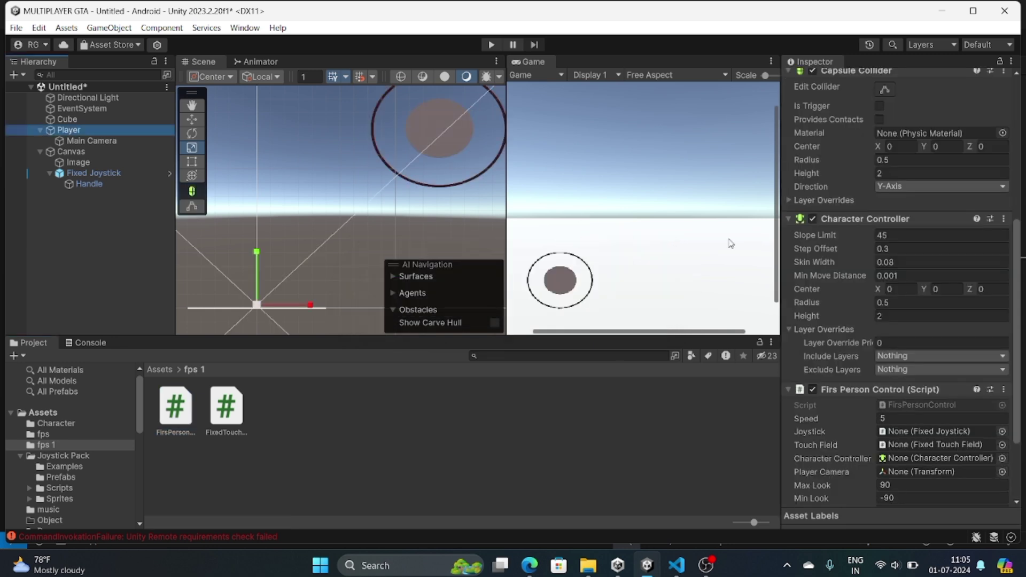
scroll(907, 297, down, 3)
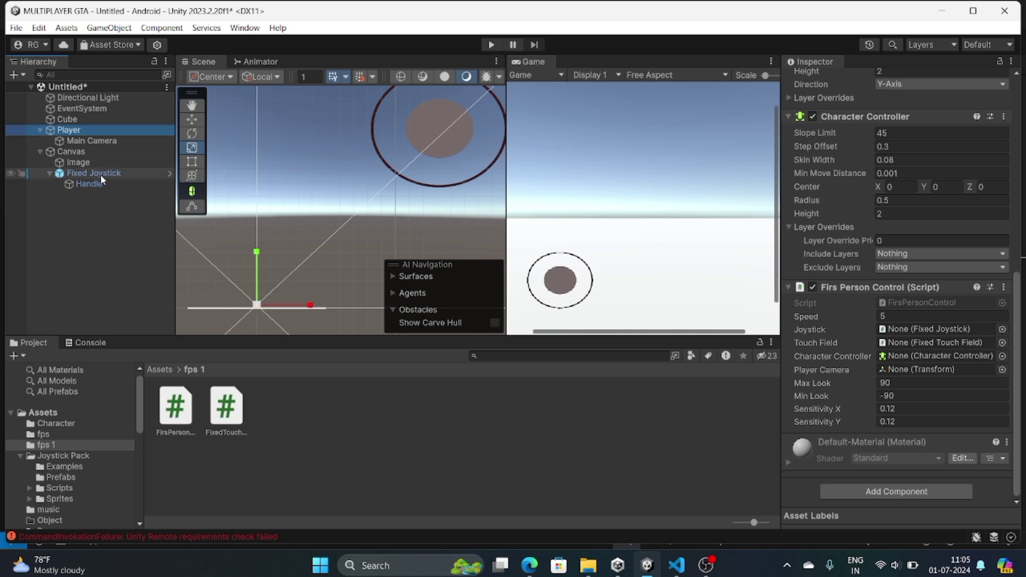
mouse_move(100, 174)
mouse_down()
mouse_move(750, 285)
mouse_move(935, 332)
mouse_up()
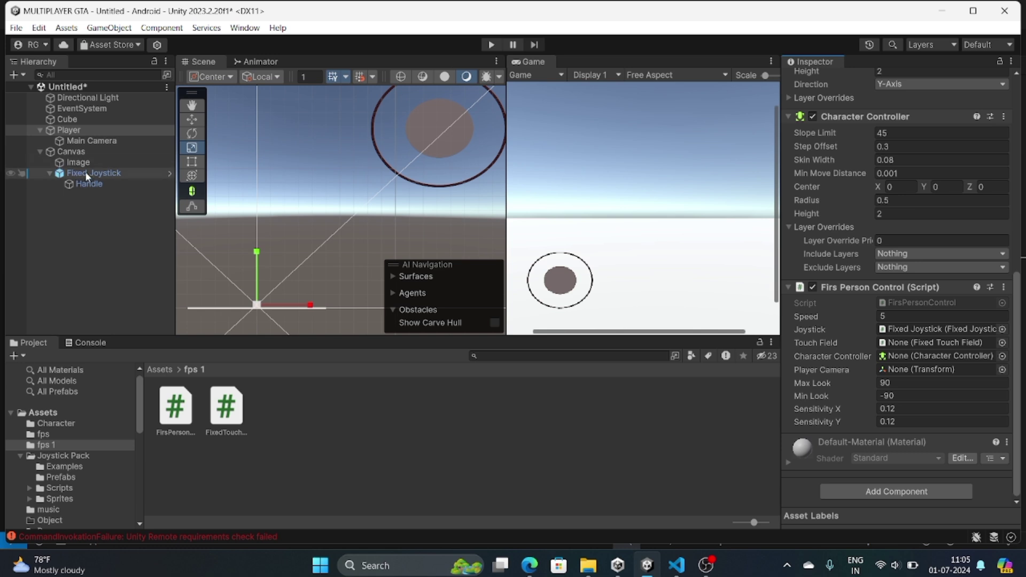
drag(79, 167, 894, 344)
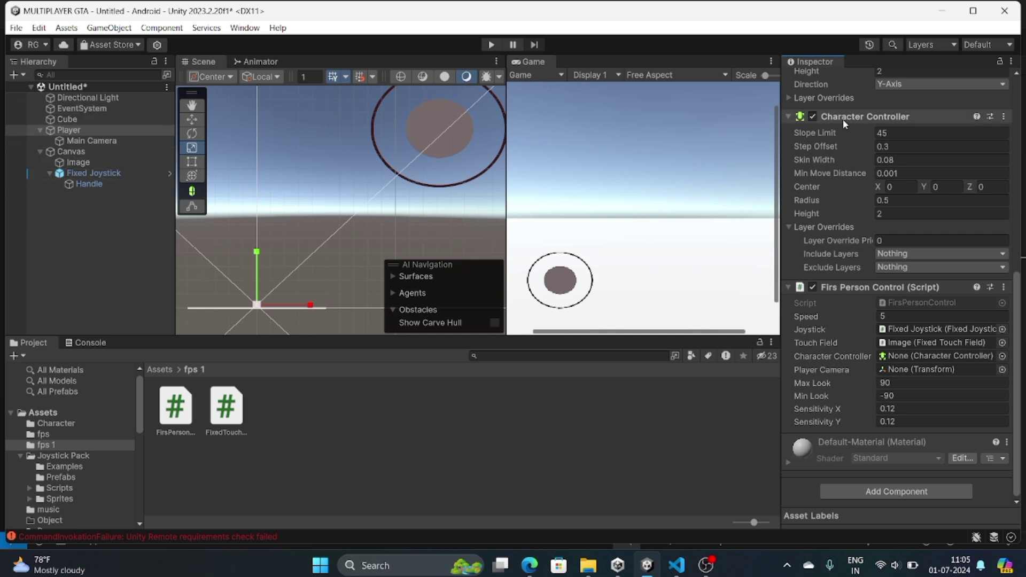
drag(844, 117, 926, 360)
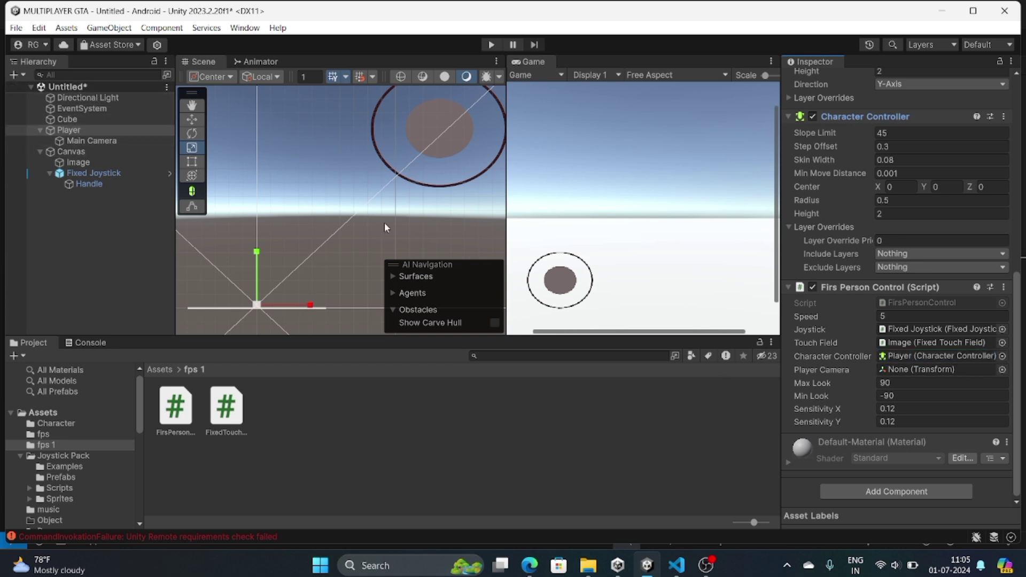
drag(119, 140, 907, 375)
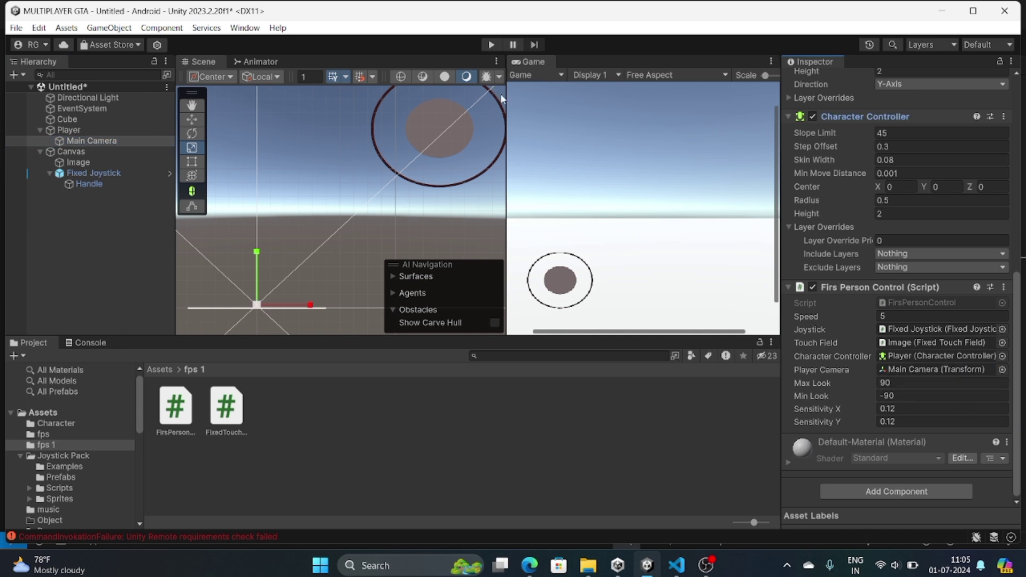
drag(503, 92, 551, 92)
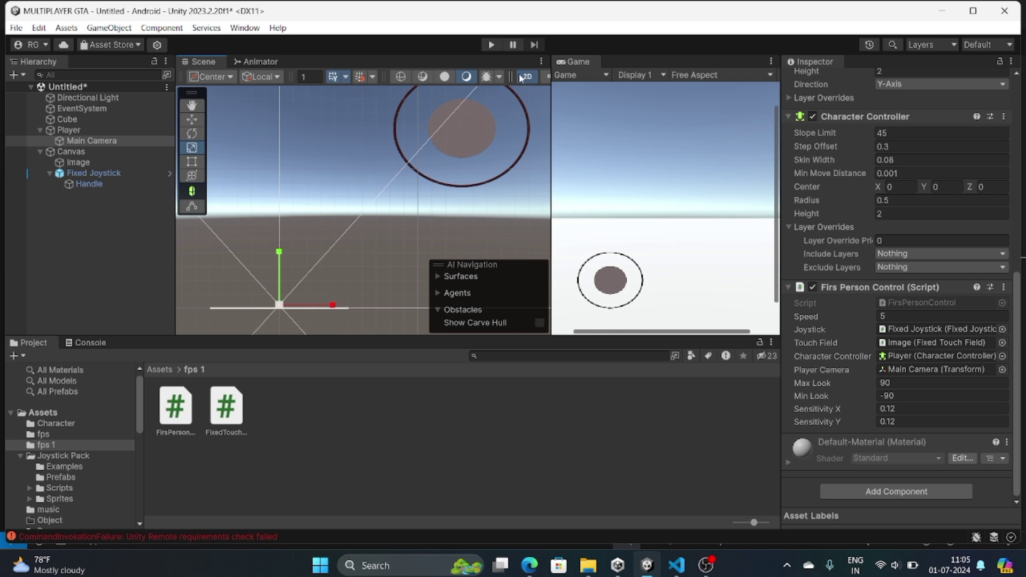
Frame the white ground plane and create a New Material in the fps 1 folder.
scroll(372, 263, down, 2)
scroll(372, 263, down, 2)
scroll(348, 283, down, 2)
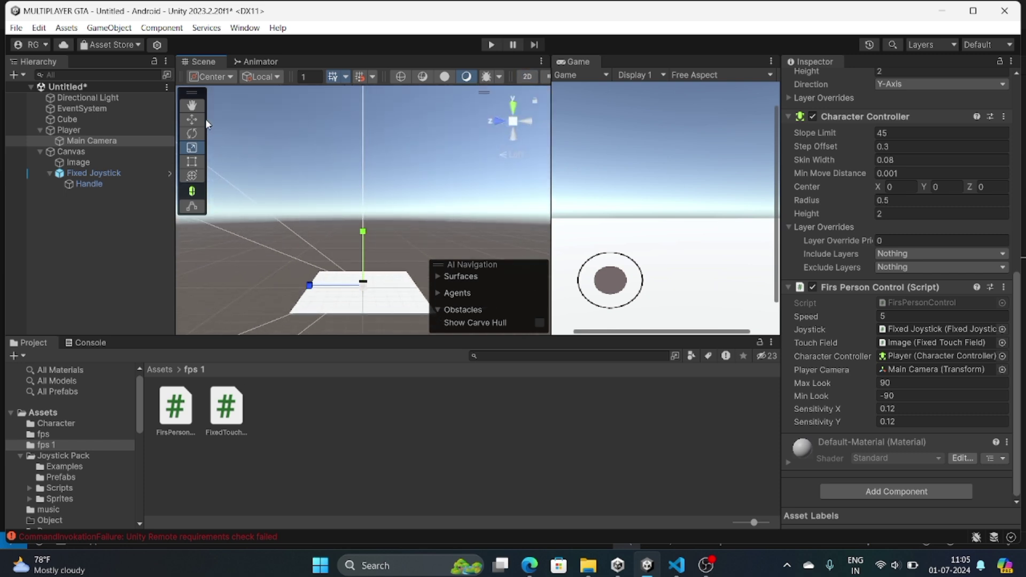
click(192, 107)
drag(321, 267, 462, 254)
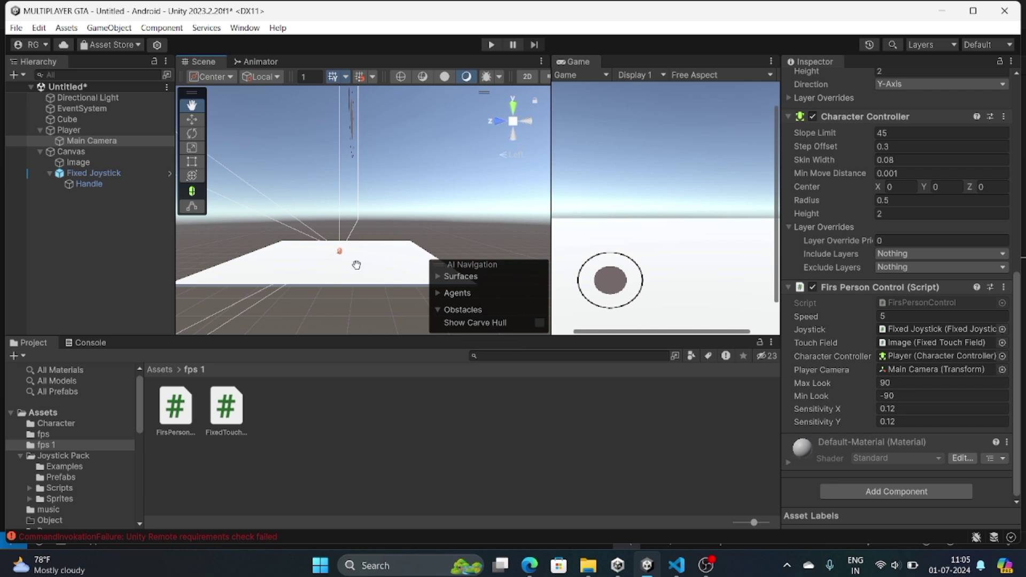
scroll(355, 264, up, 2)
drag(356, 265, 376, 261)
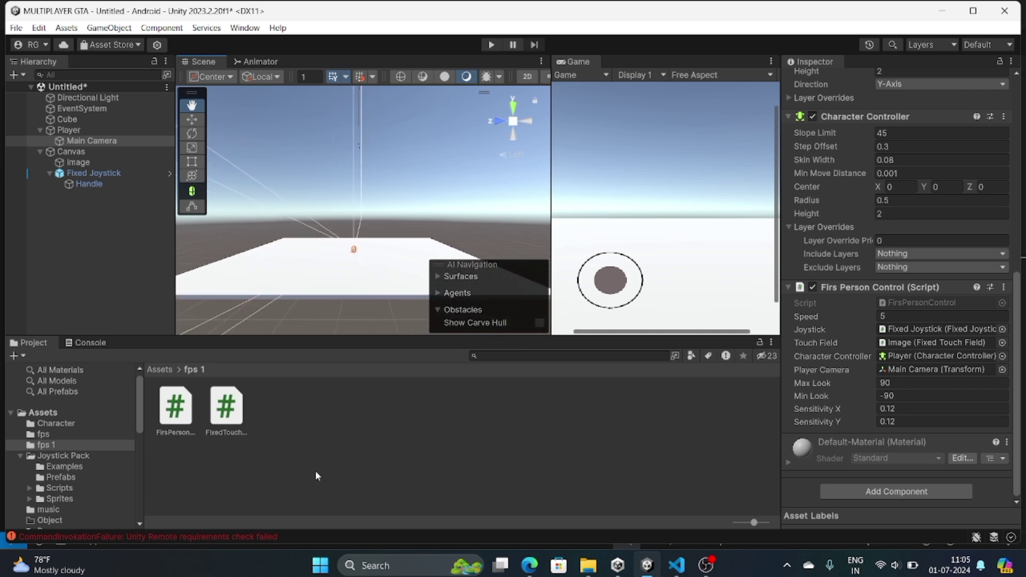
right_click(354, 412)
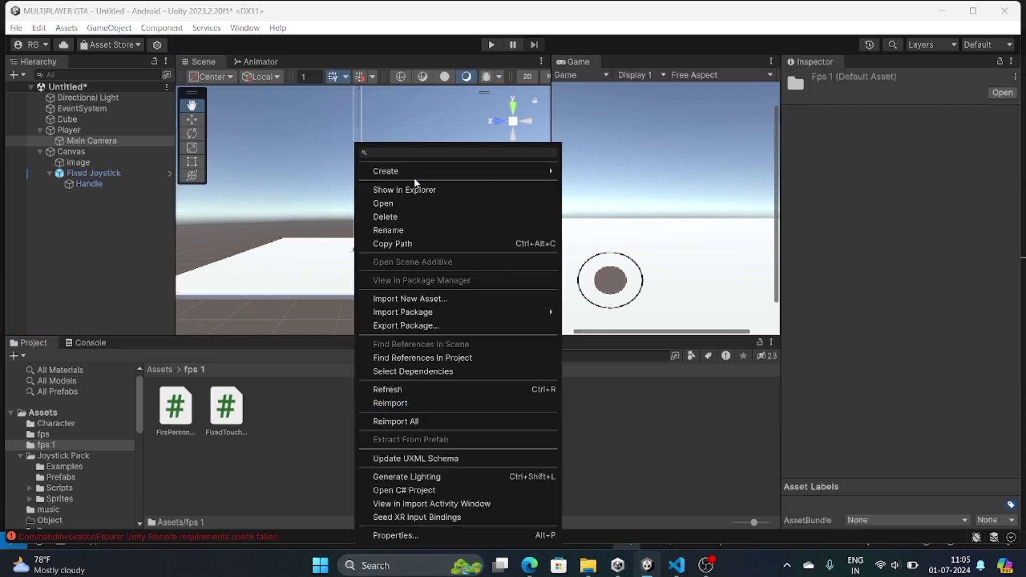
mouse_move(408, 171)
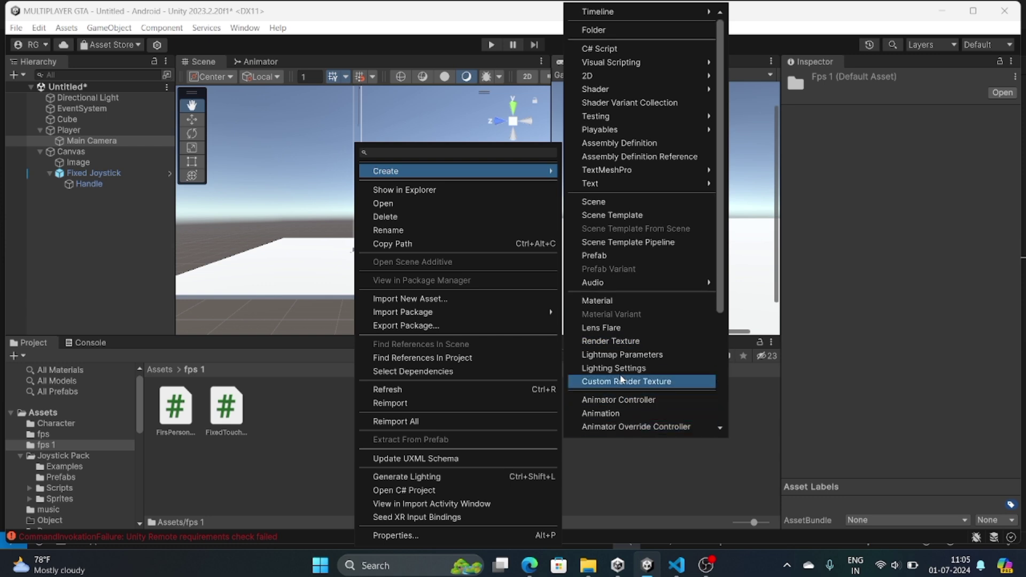
click(617, 304)
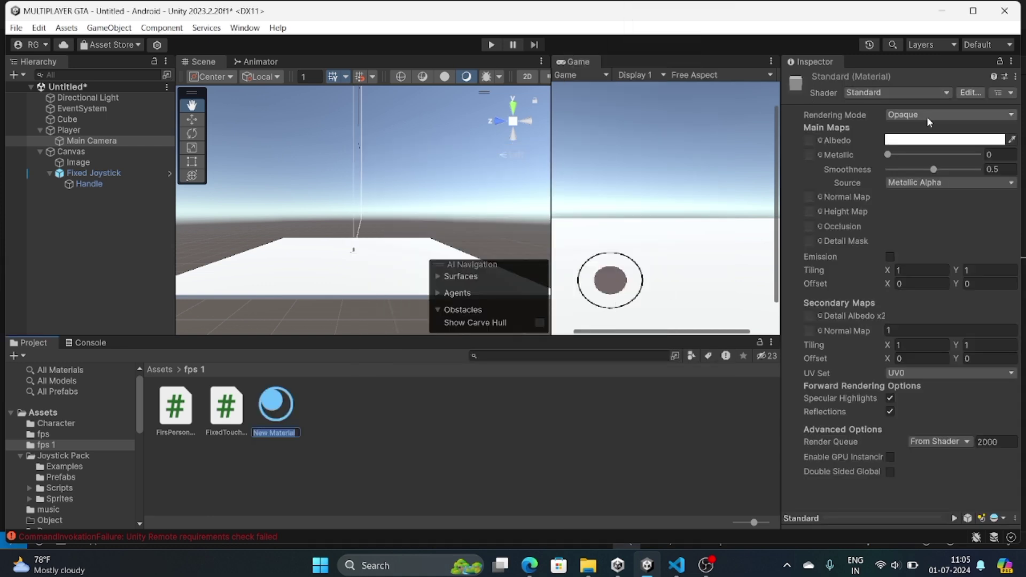
Colour the New Material bright green (1AFF00) and drop it onto the ground plane.
click(915, 140)
click(941, 143)
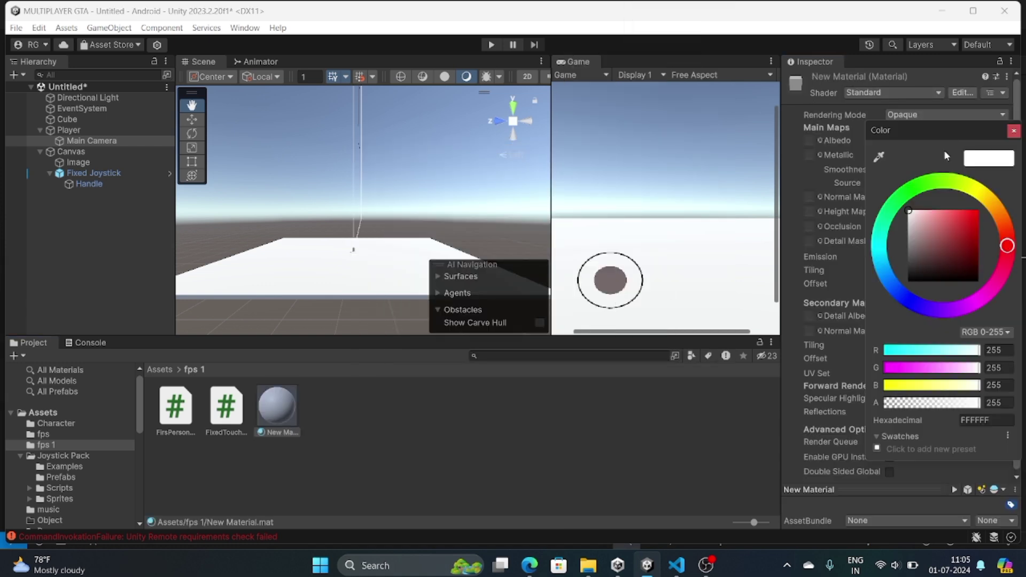
click(917, 187)
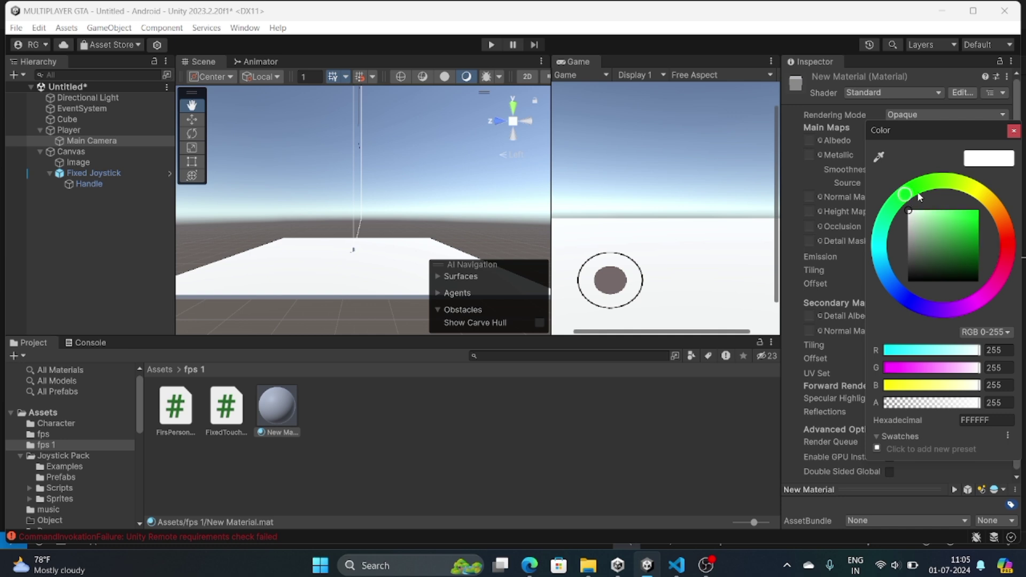
click(940, 229)
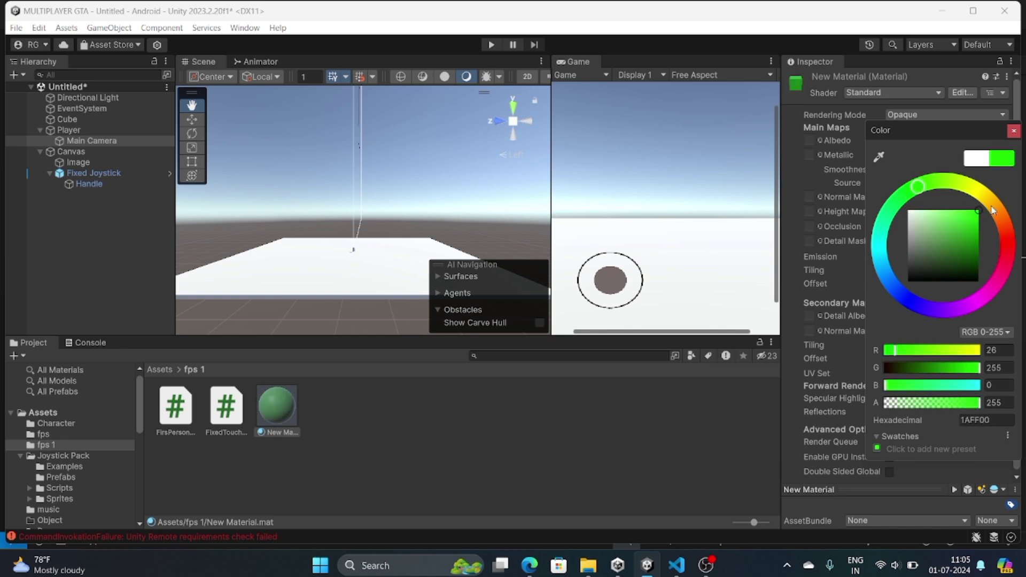
click(490, 479)
drag(286, 412, 392, 283)
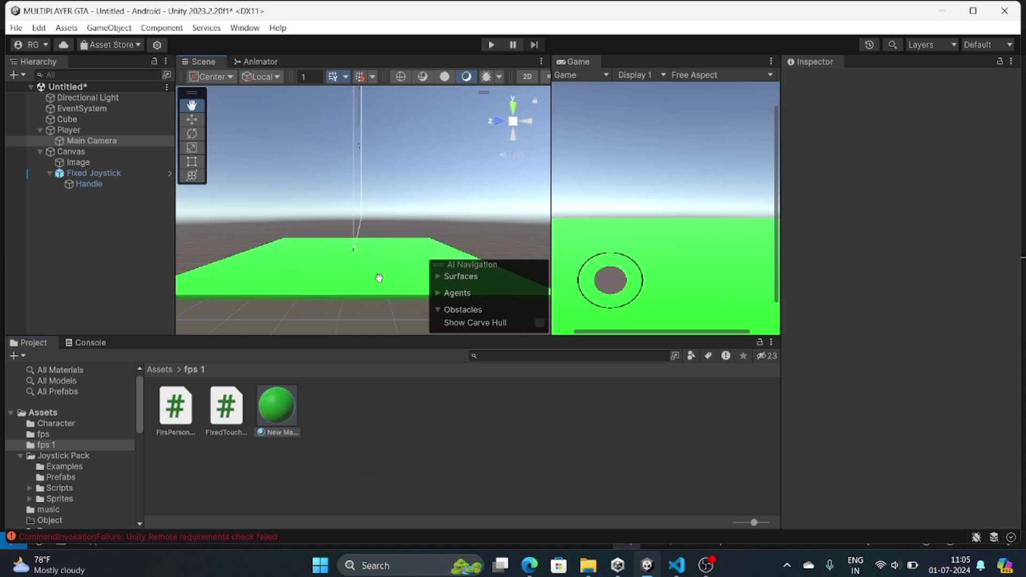
Add a new cube, Cube (1), and reset its Transform to the origin.
right_click(77, 218)
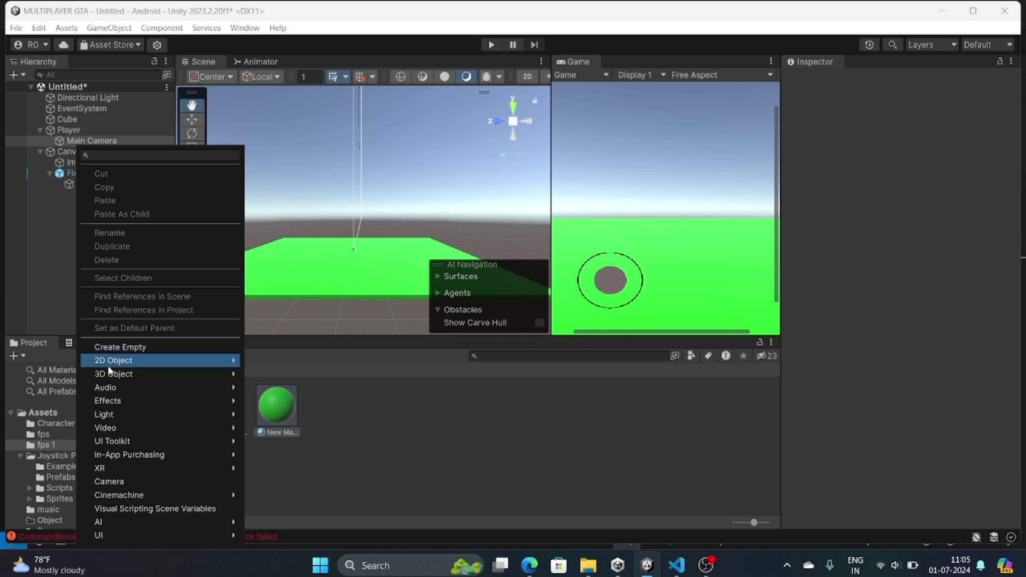
mouse_move(107, 360)
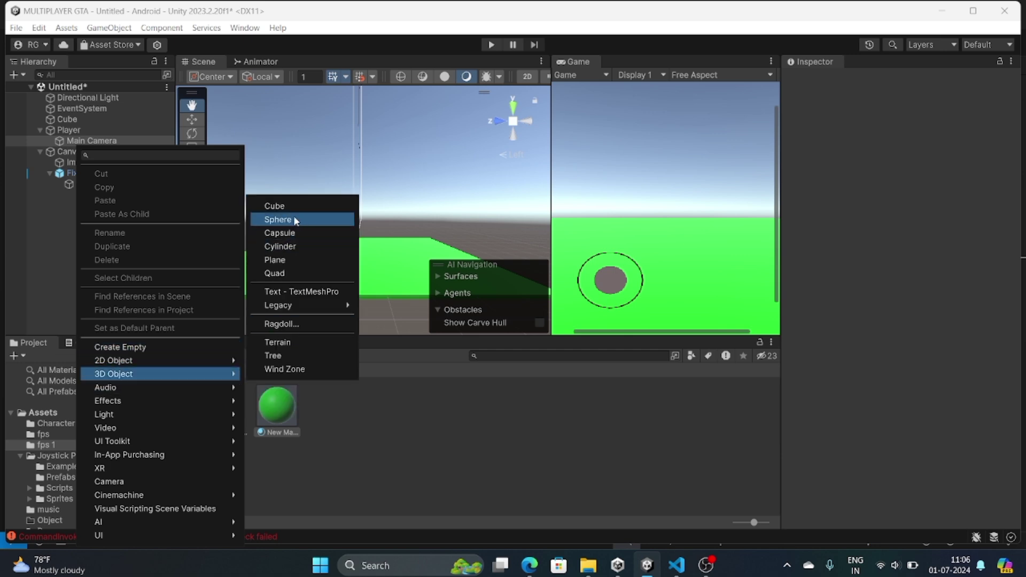
click(289, 206)
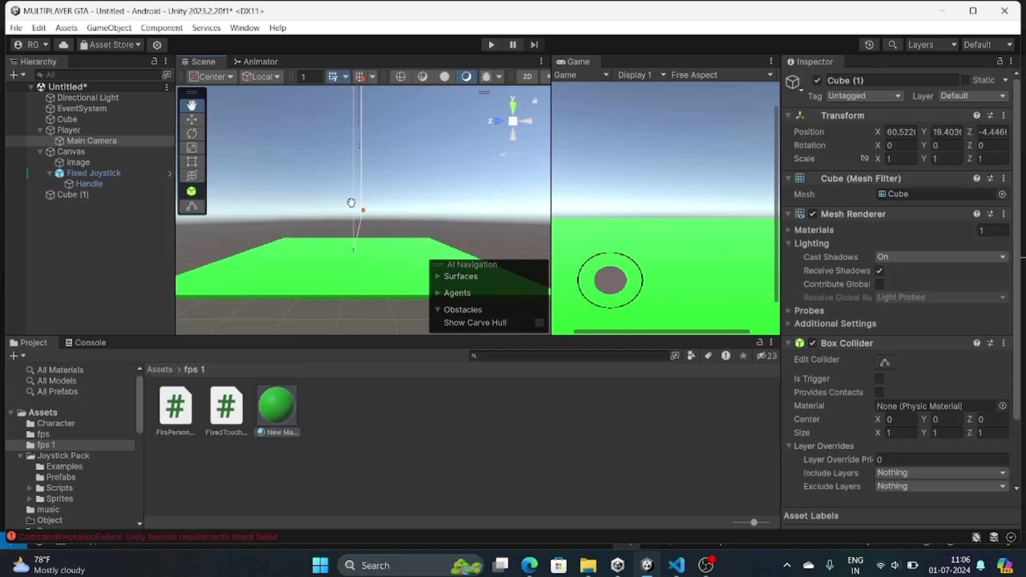
click(1003, 115)
click(860, 137)
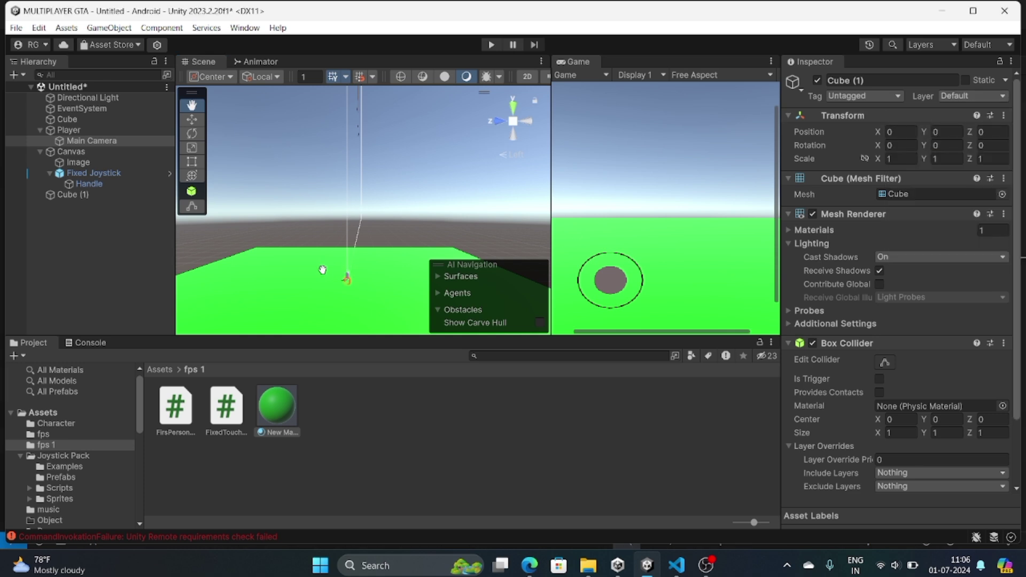
Move Cube (1) in front of the player so it rests on the ground.
click(194, 124)
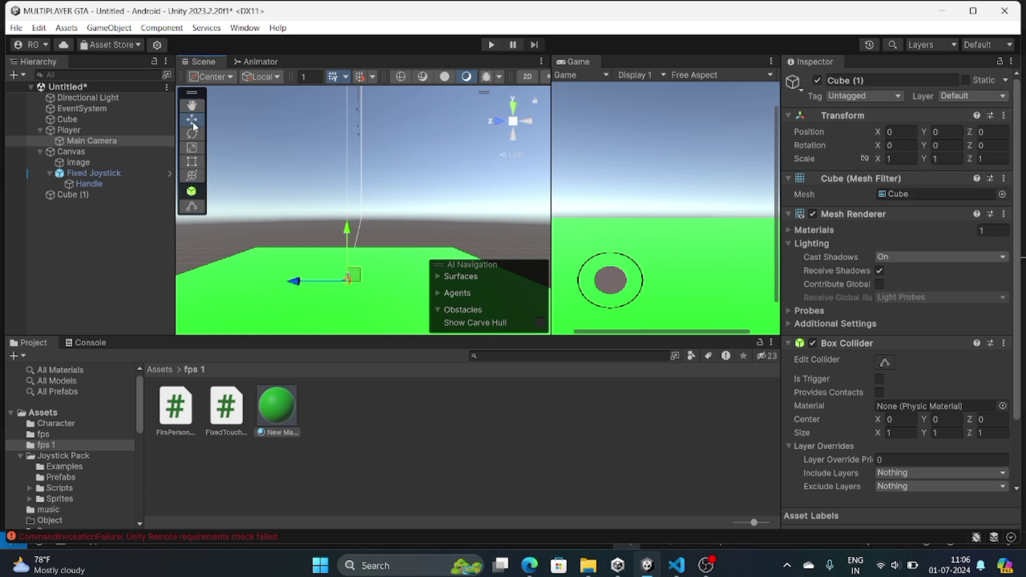
double_click(81, 195)
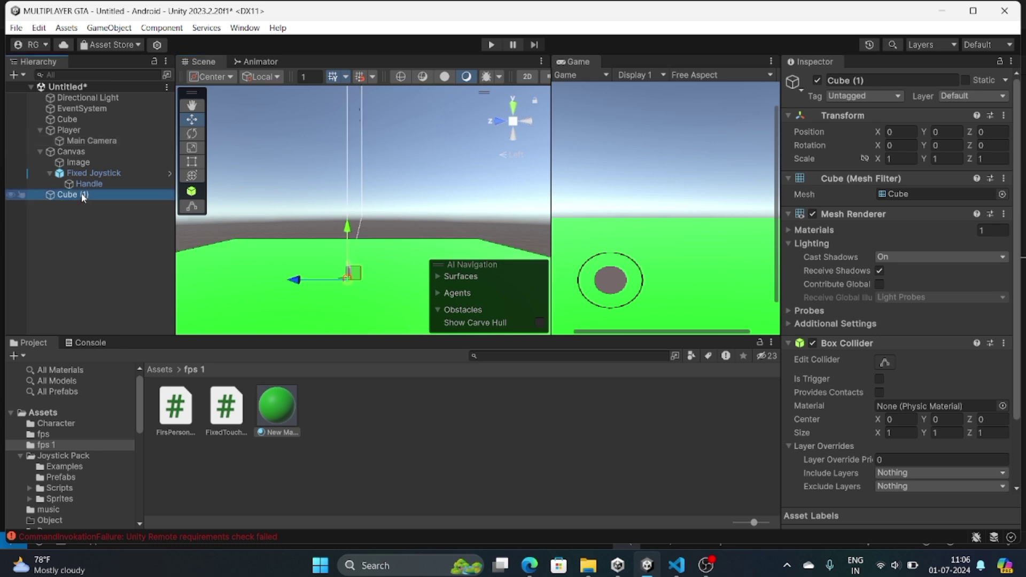
scroll(368, 161, down, 3)
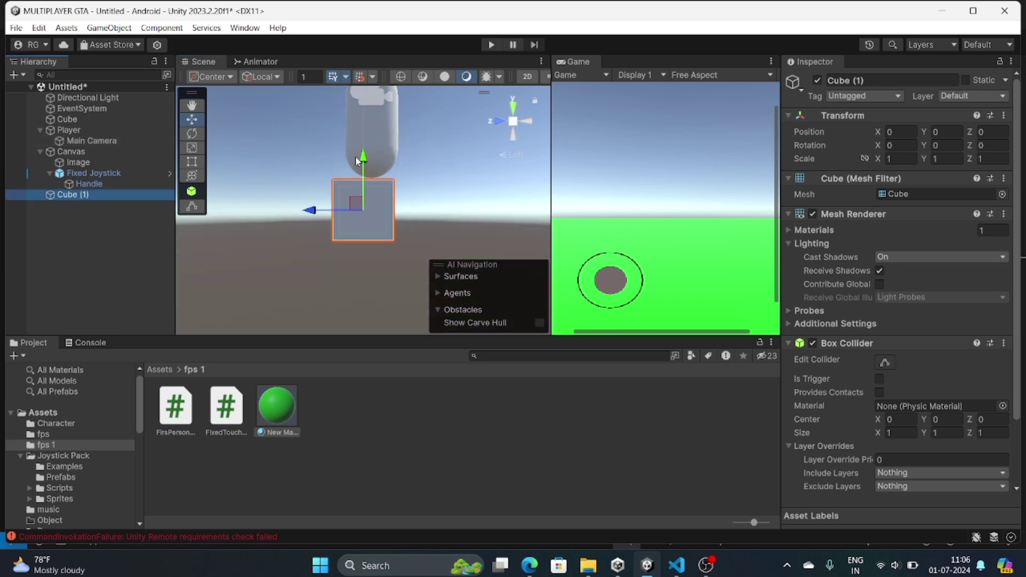
click(190, 105)
drag(345, 203, 328, 276)
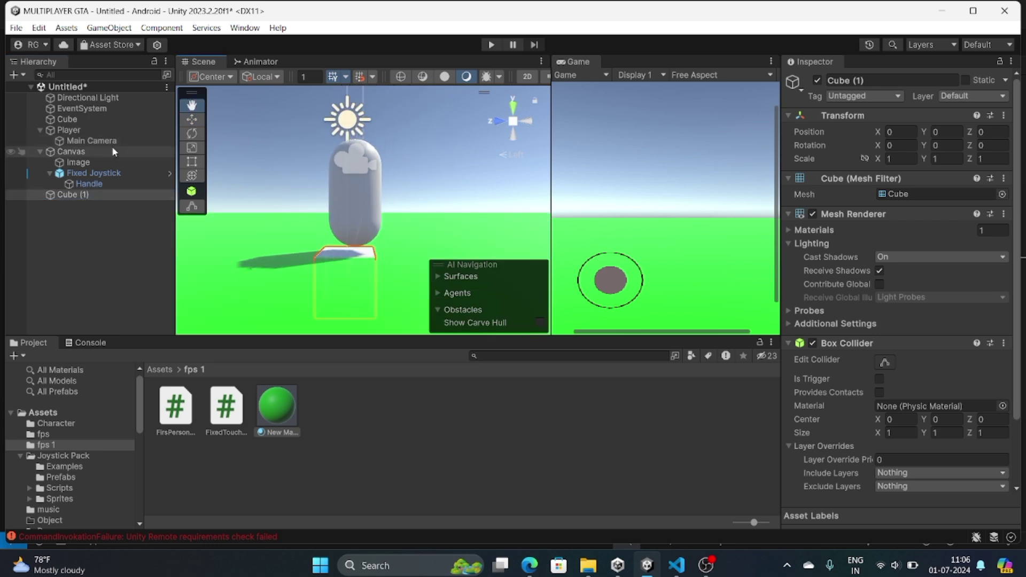
click(190, 122)
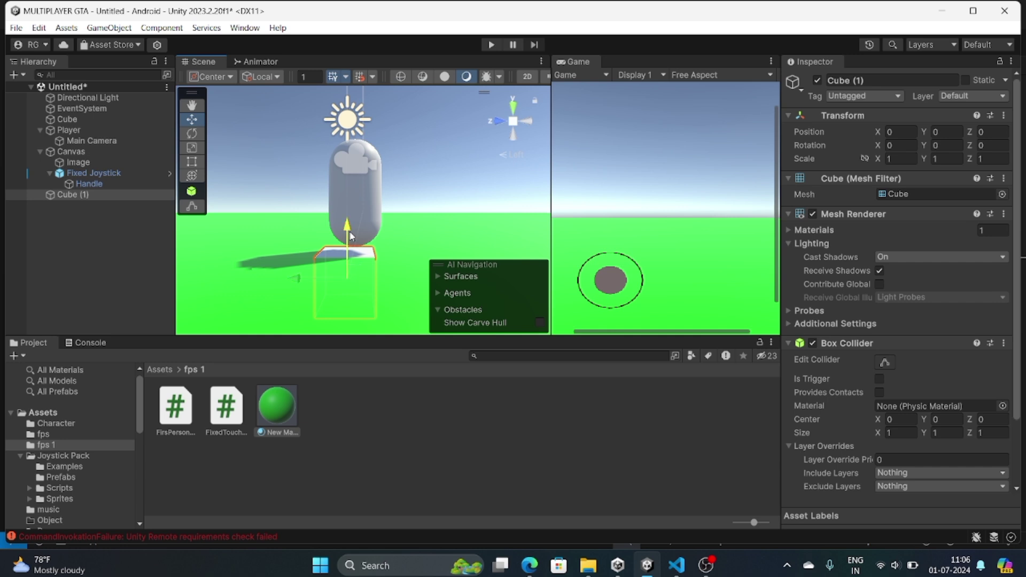
drag(349, 231, 353, 122)
drag(295, 166, 214, 187)
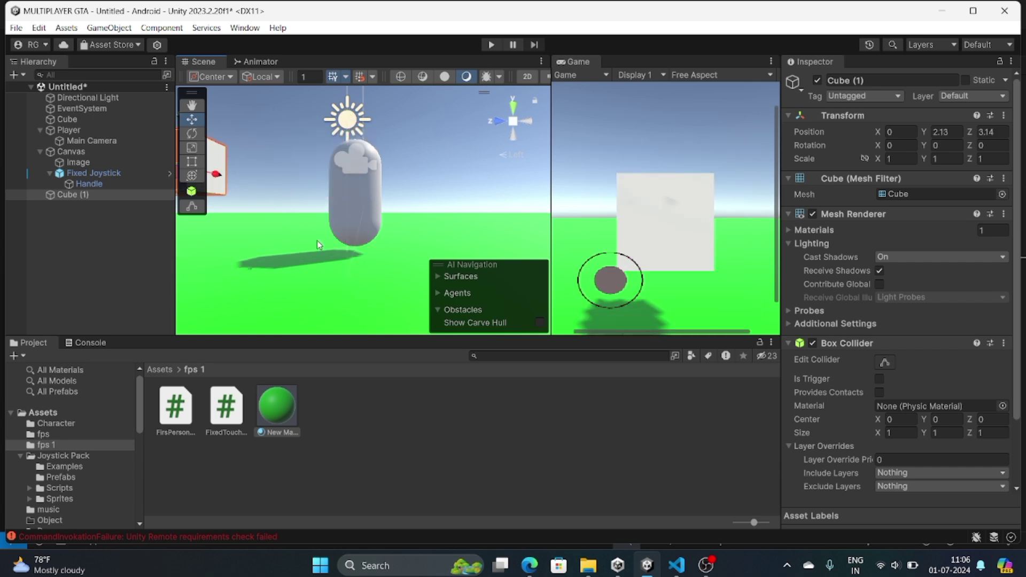
middle_drag(316, 240, 325, 242)
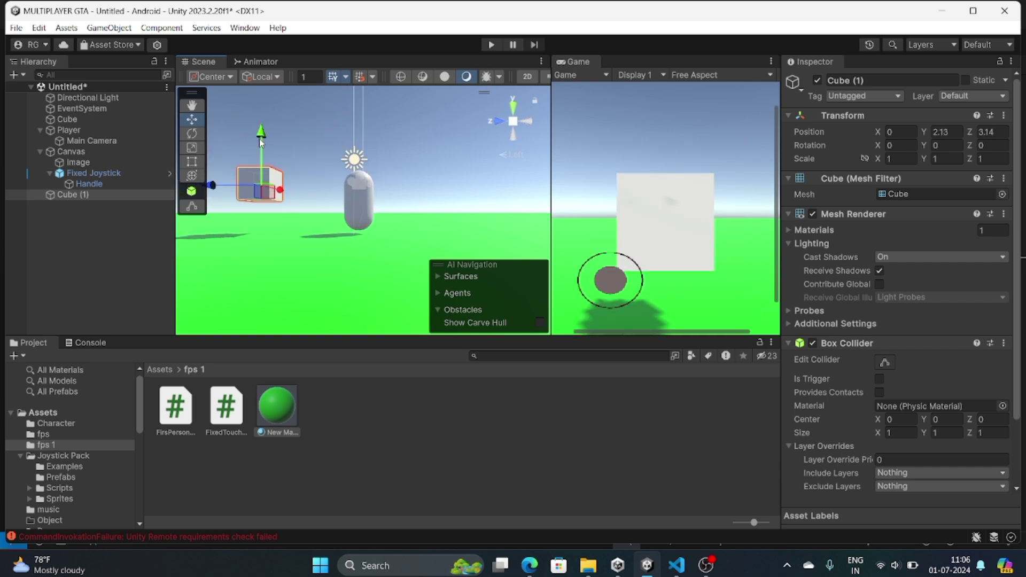
drag(260, 141, 273, 179)
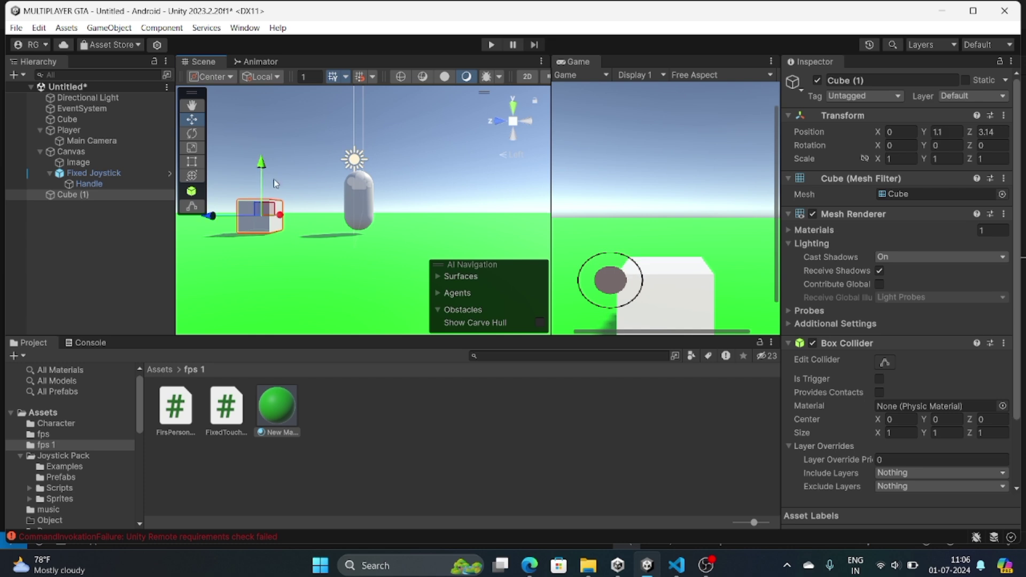
drag(257, 221, 208, 239)
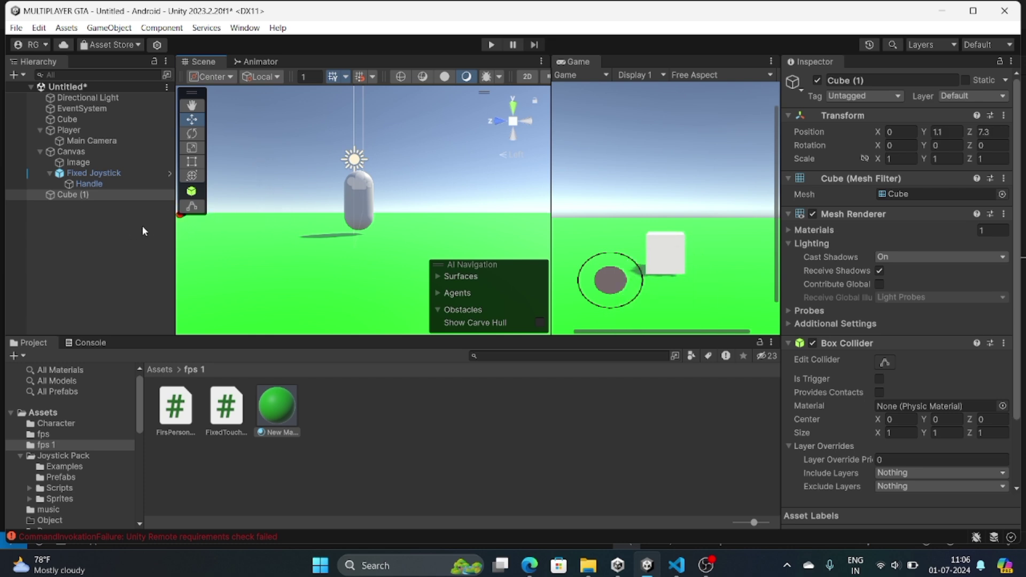
From a top-down view, push Cube (1) farther ahead to Z 14.8.
scroll(209, 239, down, 2)
scroll(208, 239, down, 2)
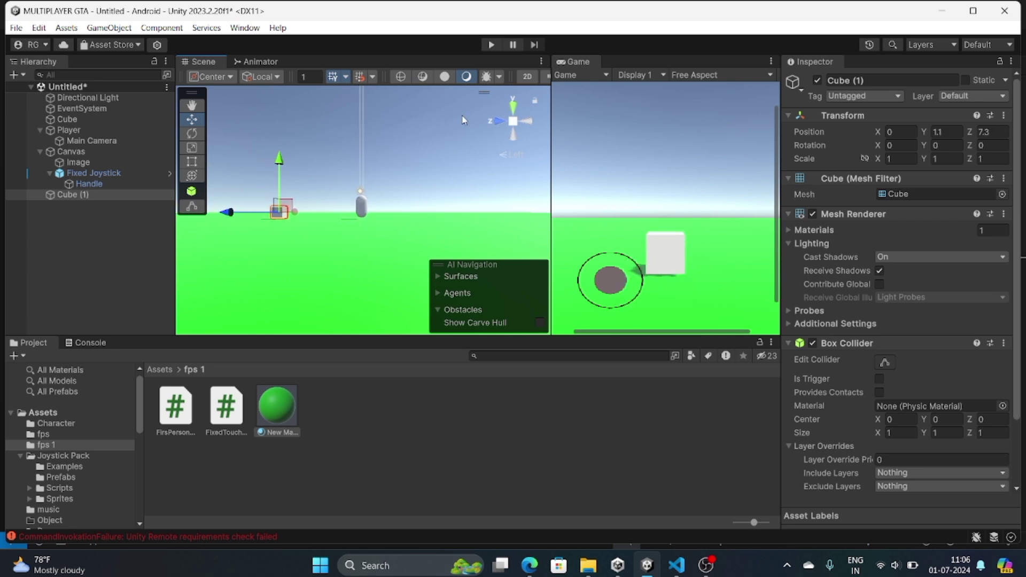
click(512, 103)
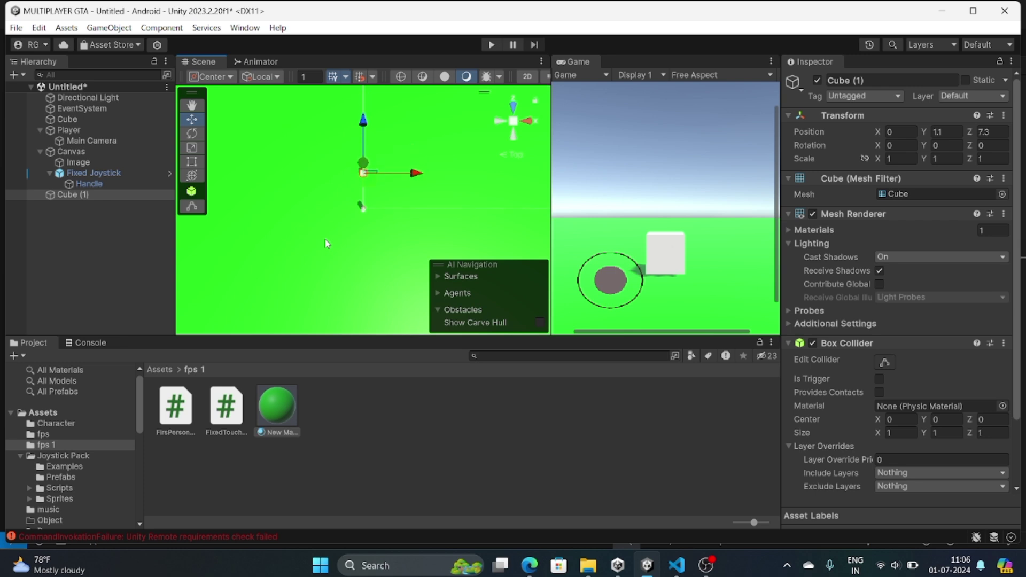
drag(370, 128, 371, 91)
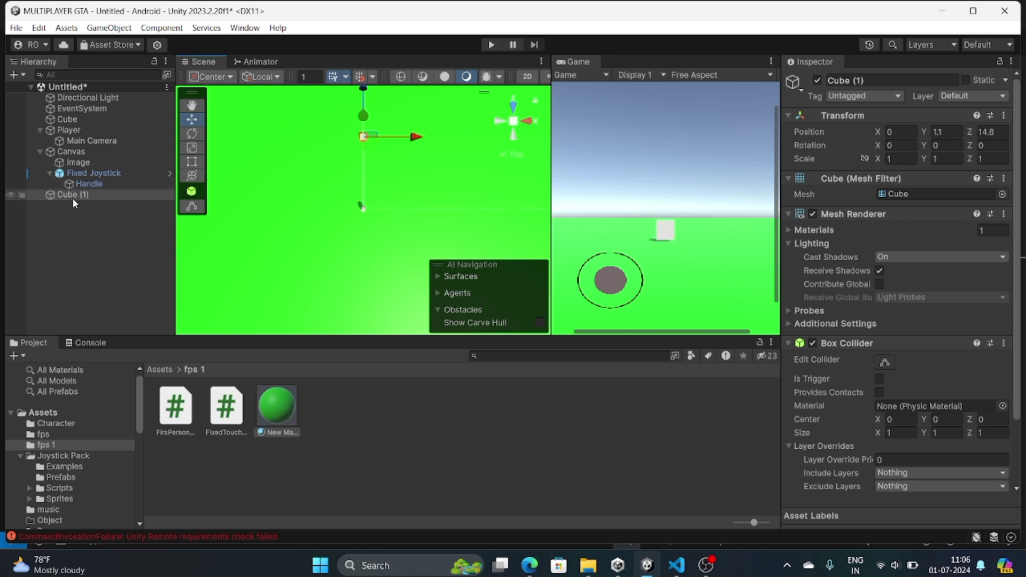
click(85, 196)
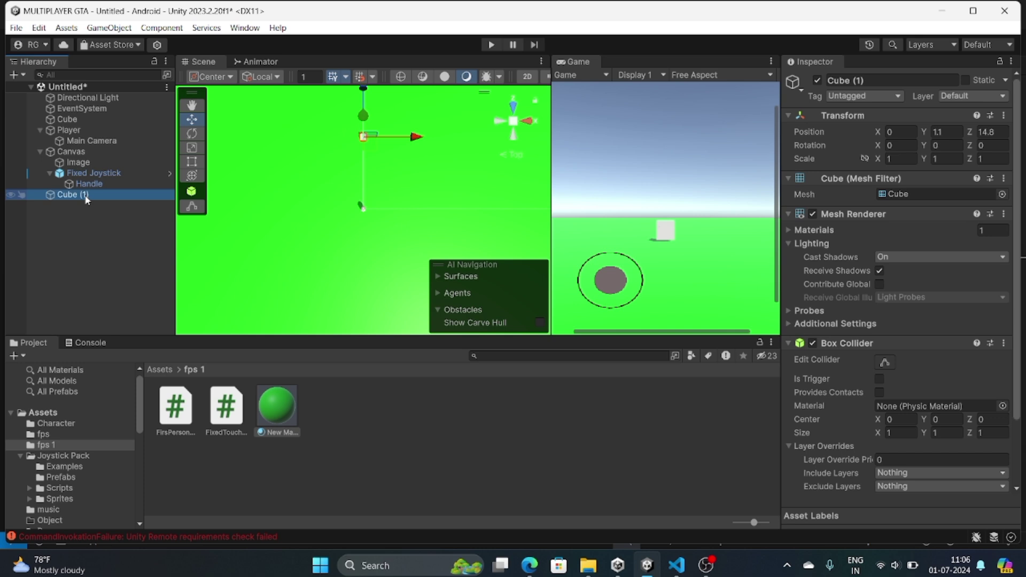
Duplicate Cube (1) and slide the copy, Cube (2), along X to 25.7.
right_click(86, 196)
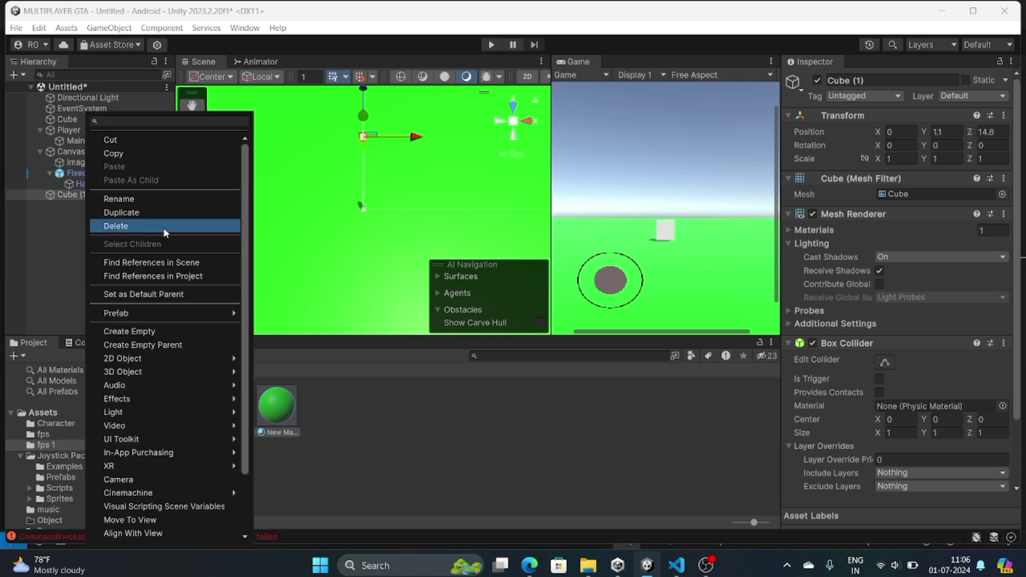
click(141, 212)
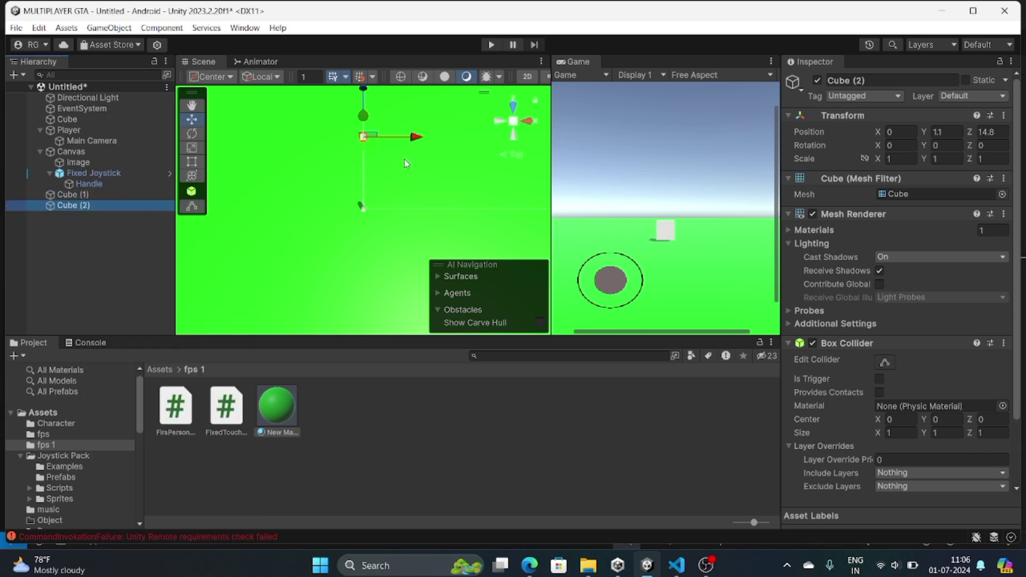
mouse_move(415, 137)
mouse_down()
mouse_move(534, 156)
mouse_move(499, 147)
mouse_up()
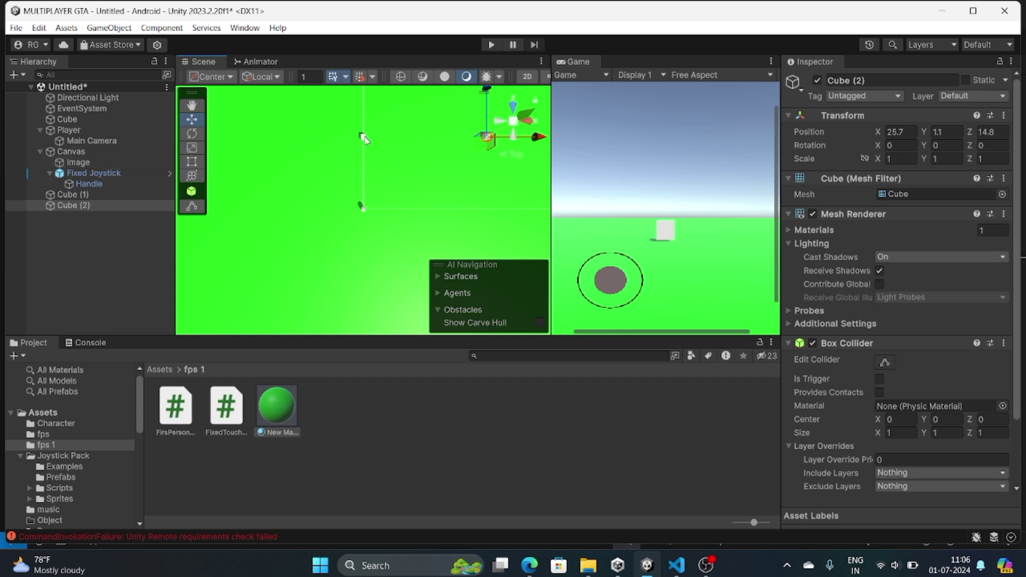
Duplicate the selected cube and move the copy, Cube (3), to X -28.3.
click(360, 203)
click(360, 203)
right_click(354, 139)
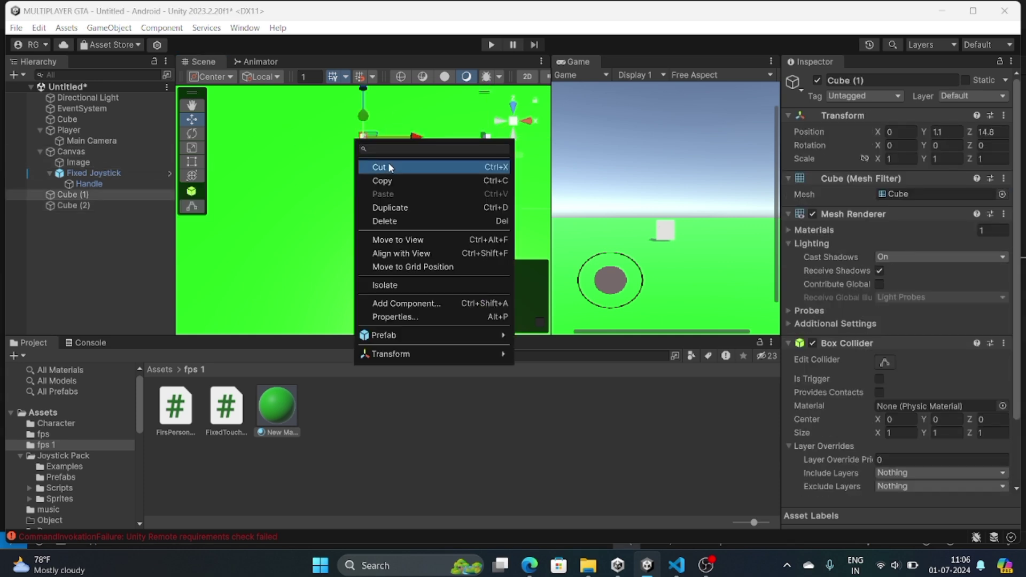
click(415, 208)
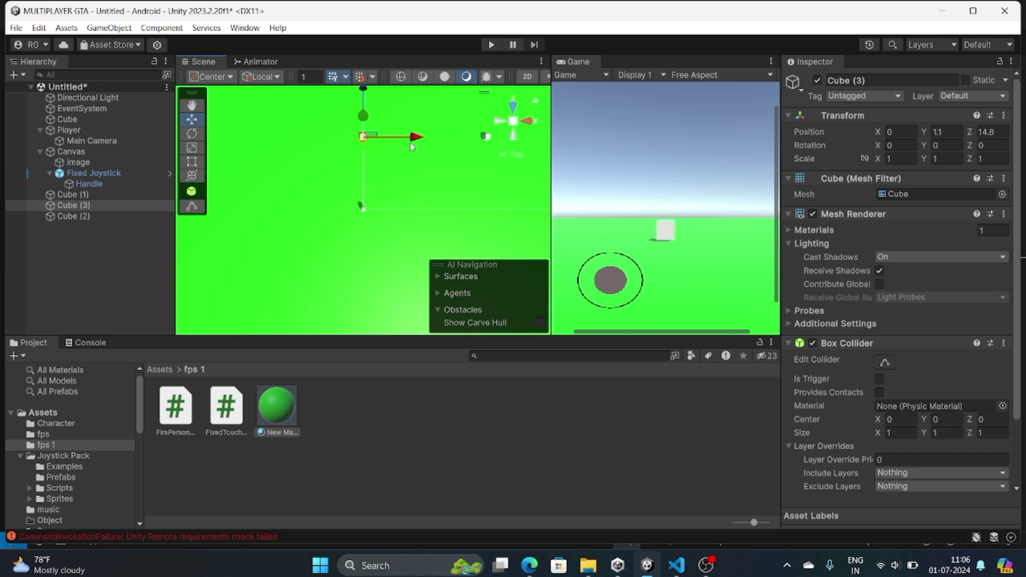
drag(412, 147, 280, 176)
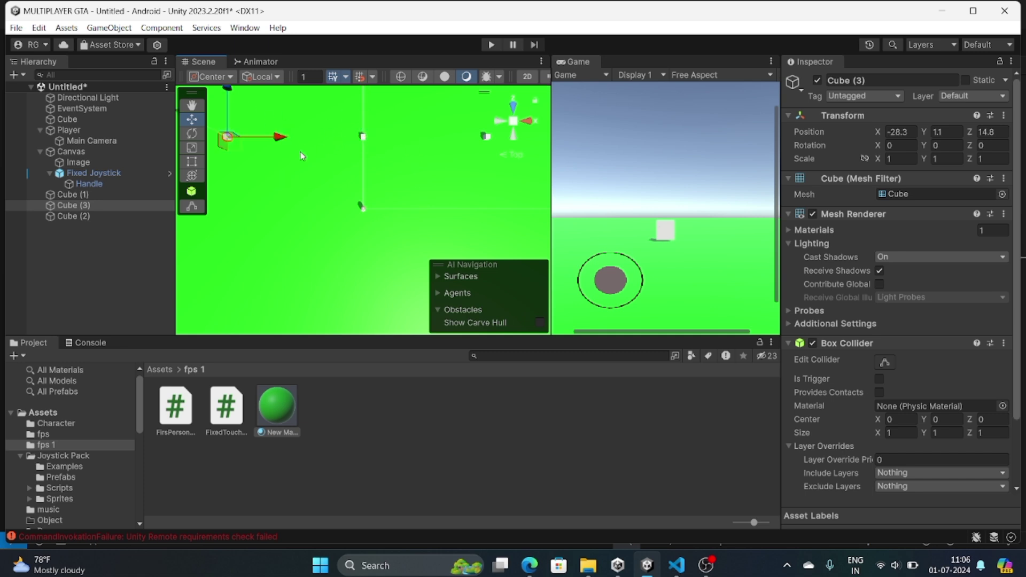
Stretch Cube (3) along X to a scale of 4.44, forming a long wall.
click(191, 147)
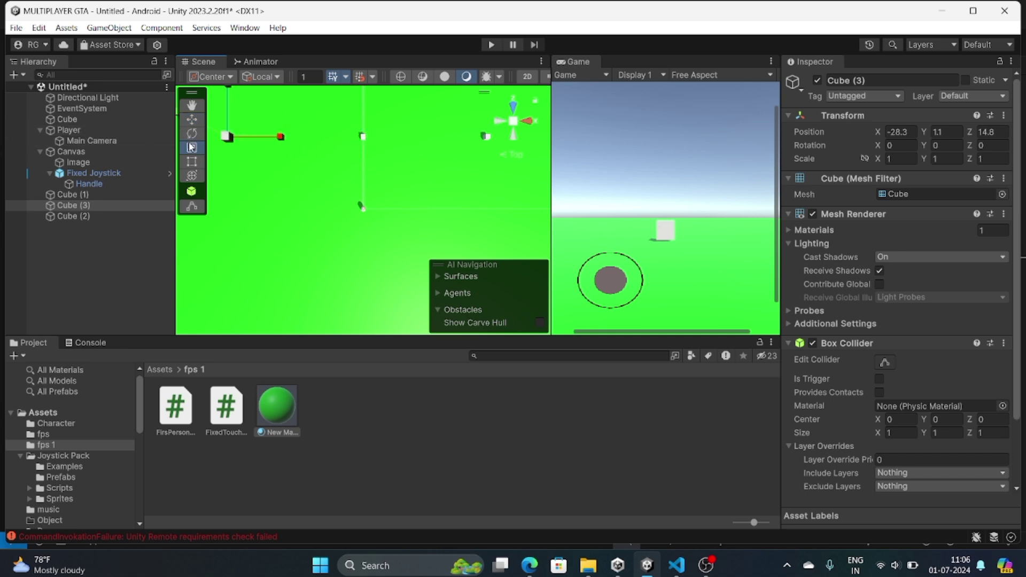
mouse_move(280, 136)
mouse_down()
mouse_move(473, 134)
mouse_move(393, 135)
mouse_up()
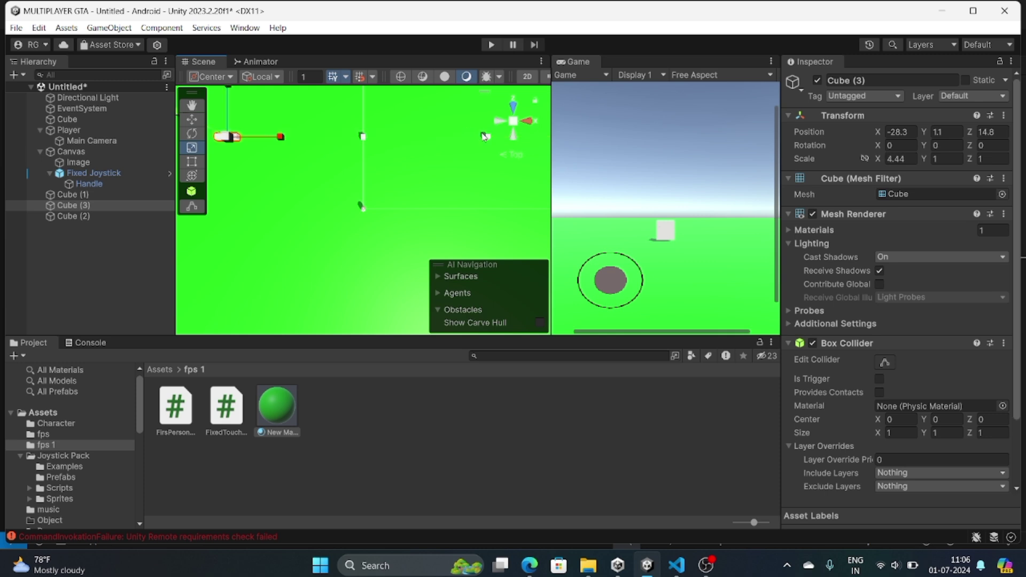
click(364, 134)
scroll(386, 182, down, 1)
scroll(385, 182, down, 1)
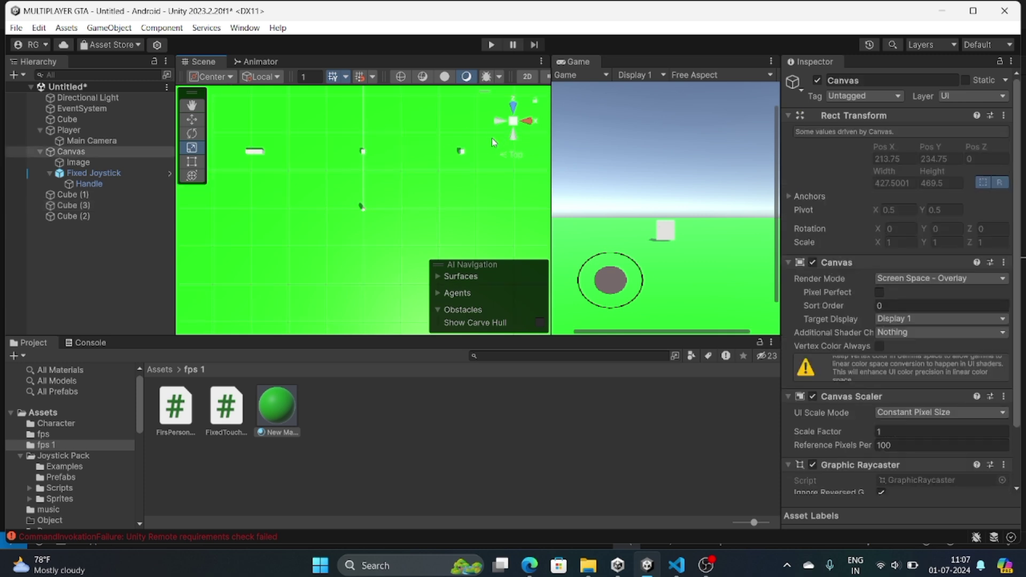
Stretch Cube (2) along Z to a scale of 7.34 as a long side wall.
click(459, 152)
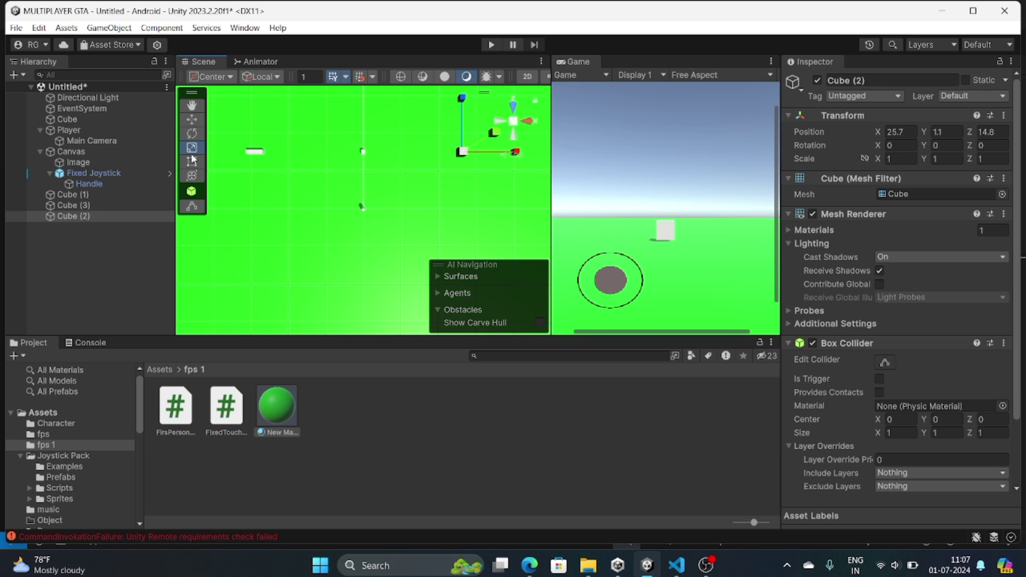
mouse_move(462, 97)
mouse_down()
mouse_move(464, 532)
mouse_move(306, 180)
mouse_up()
scroll(304, 188, up, 2)
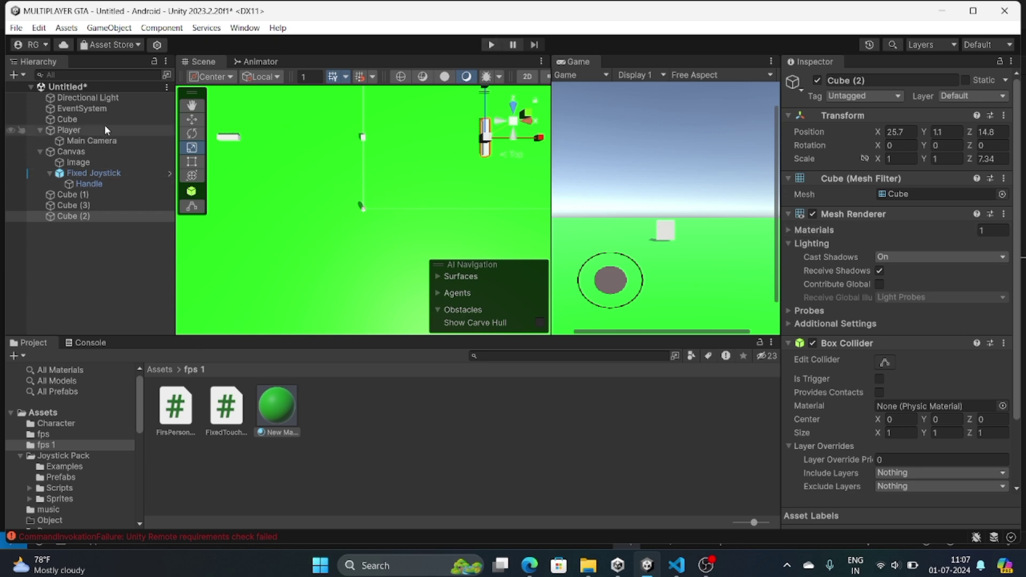
Select the Player and review its First Person Control script settings in the Inspector.
click(81, 130)
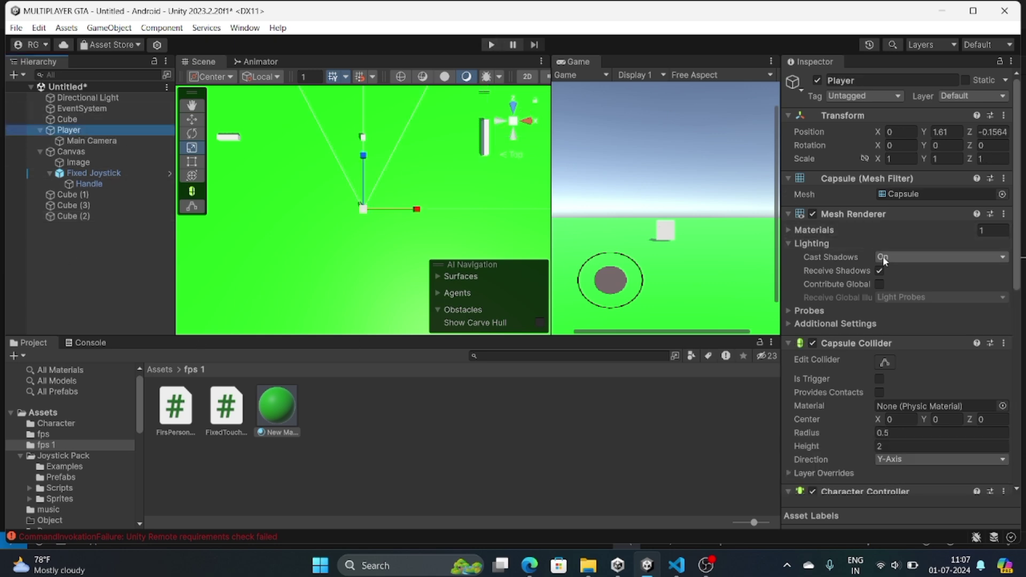
scroll(886, 313, down, 10)
scroll(886, 313, down, 2)
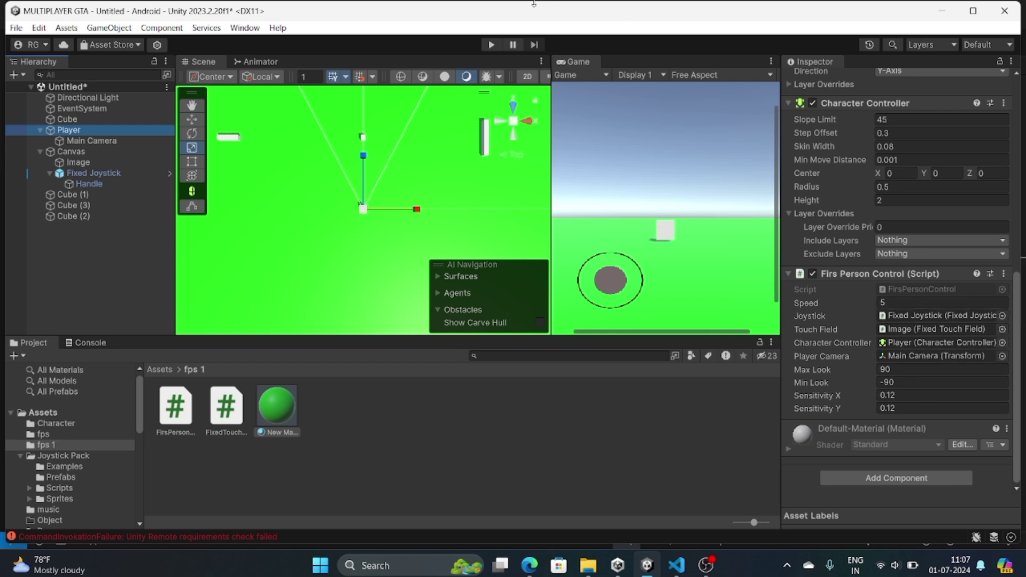
click(770, 61)
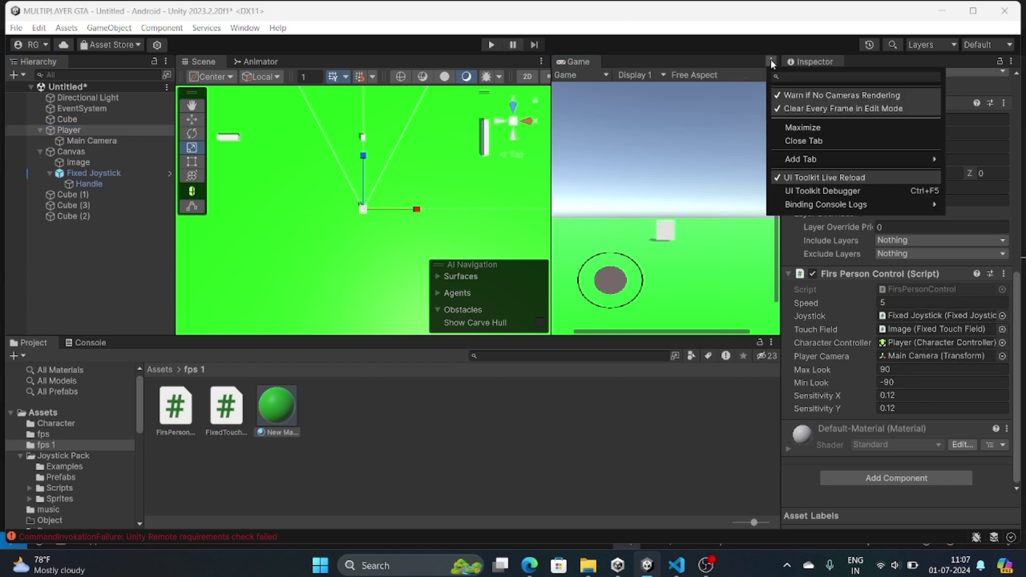
Maximize the Game view and run a quick Play mode test, then stop it.
click(793, 127)
click(492, 44)
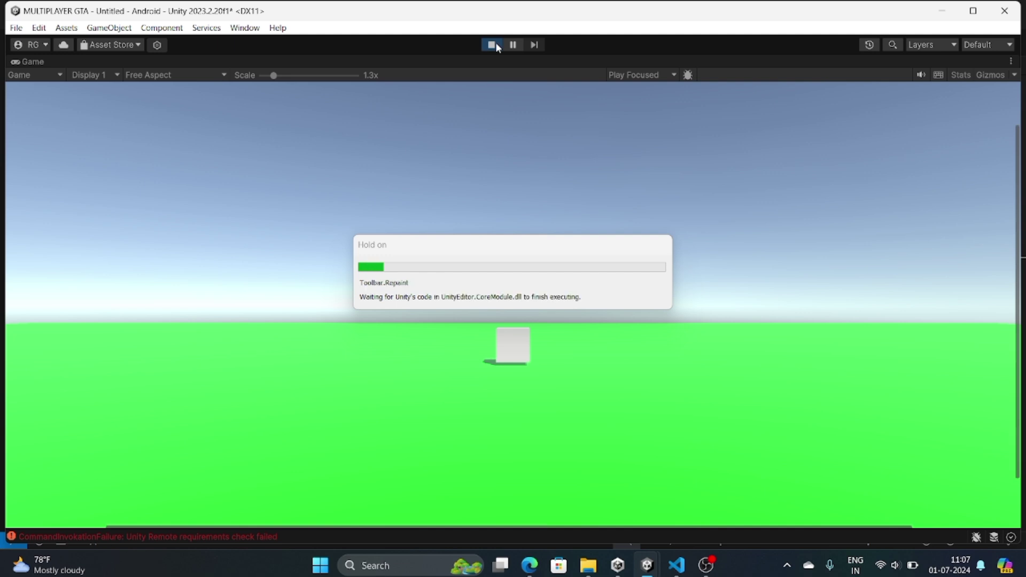
click(495, 44)
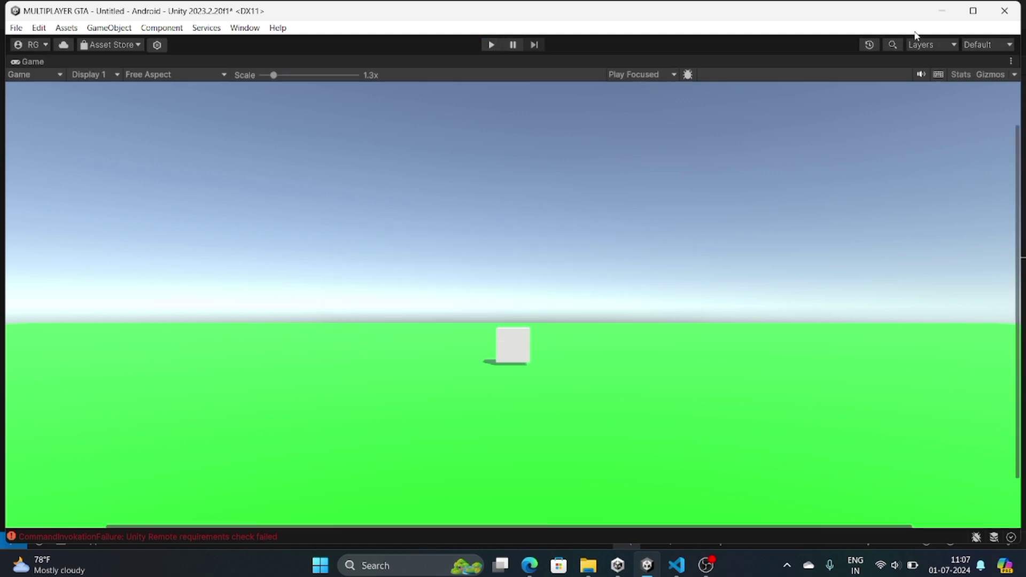
Restore the Game view to normal size and widen it by narrowing the Scene view.
click(1011, 61)
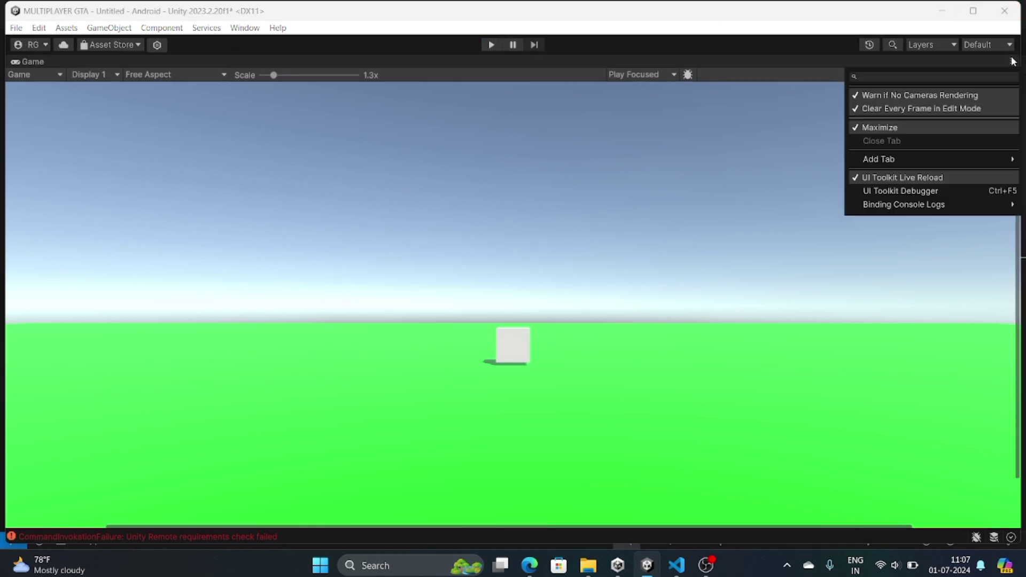
click(876, 127)
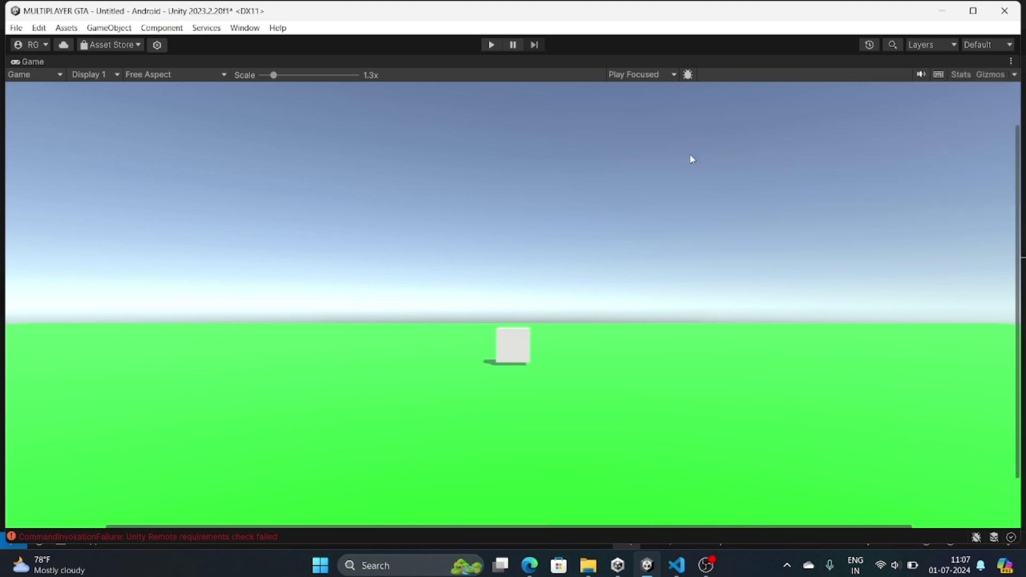
drag(551, 214, 427, 245)
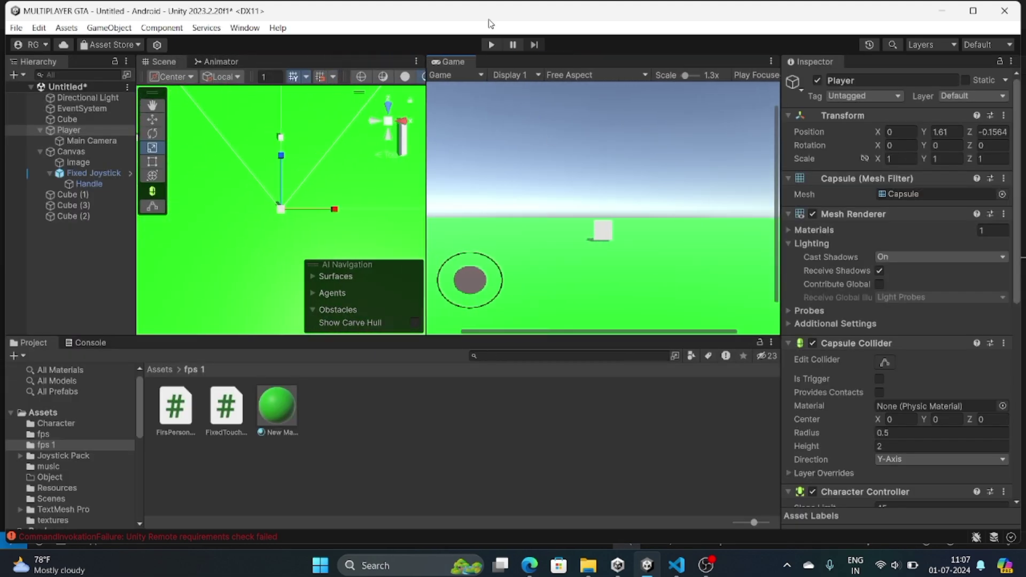
click(492, 43)
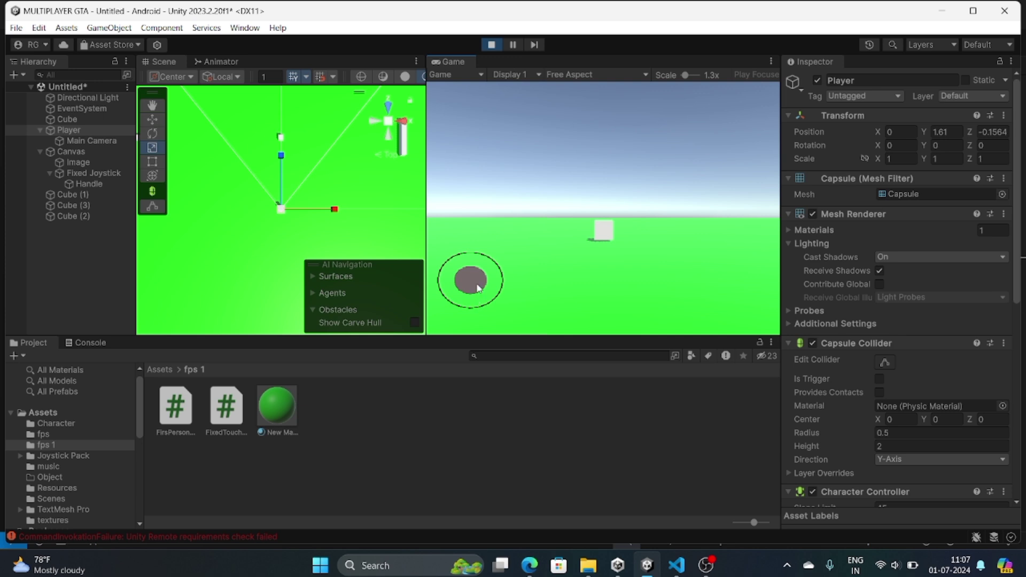
mouse_move(478, 289)
mouse_down()
mouse_move(447, 241)
mouse_move(463, 244)
mouse_up()
drag(710, 194, 556, 188)
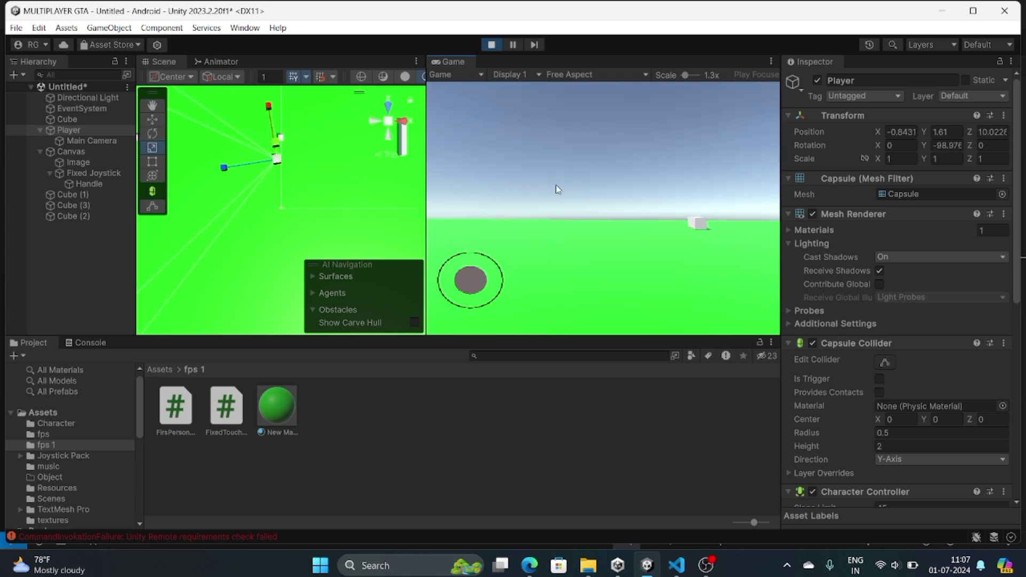
mouse_move(661, 215)
mouse_down()
mouse_move(501, 260)
mouse_move(469, 258)
mouse_up()
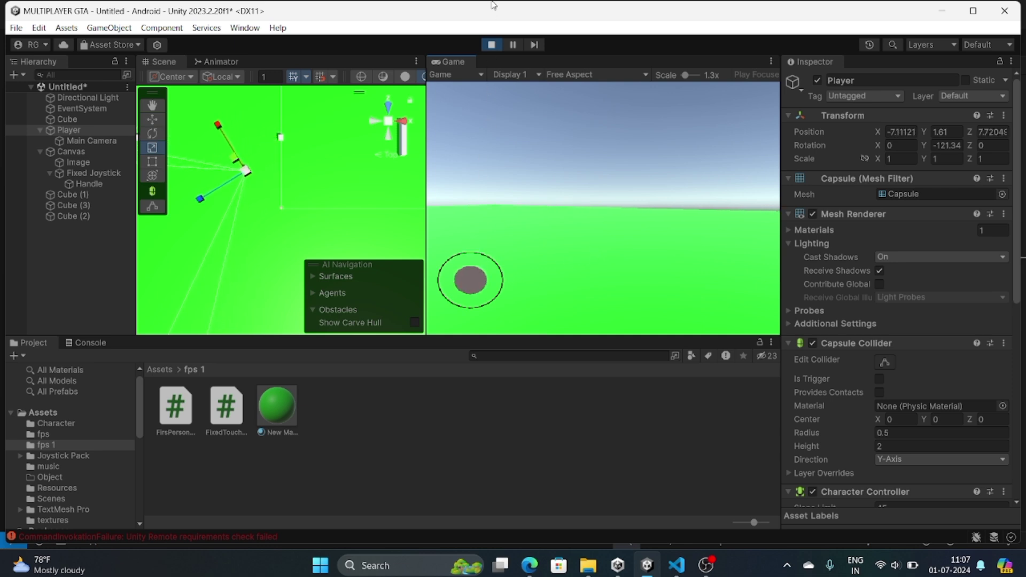
drag(634, 183, 983, 194)
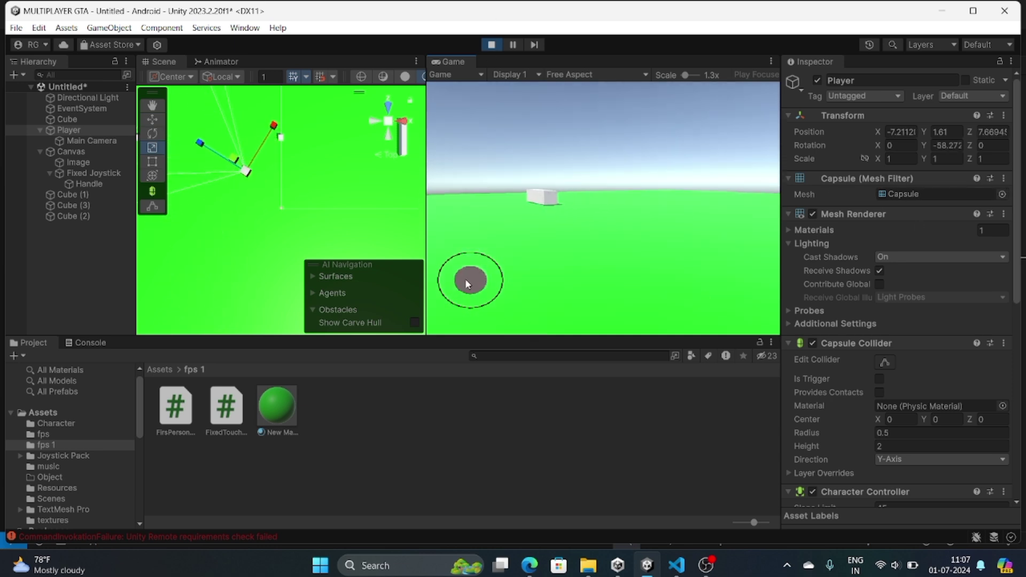
drag(468, 283, 470, 112)
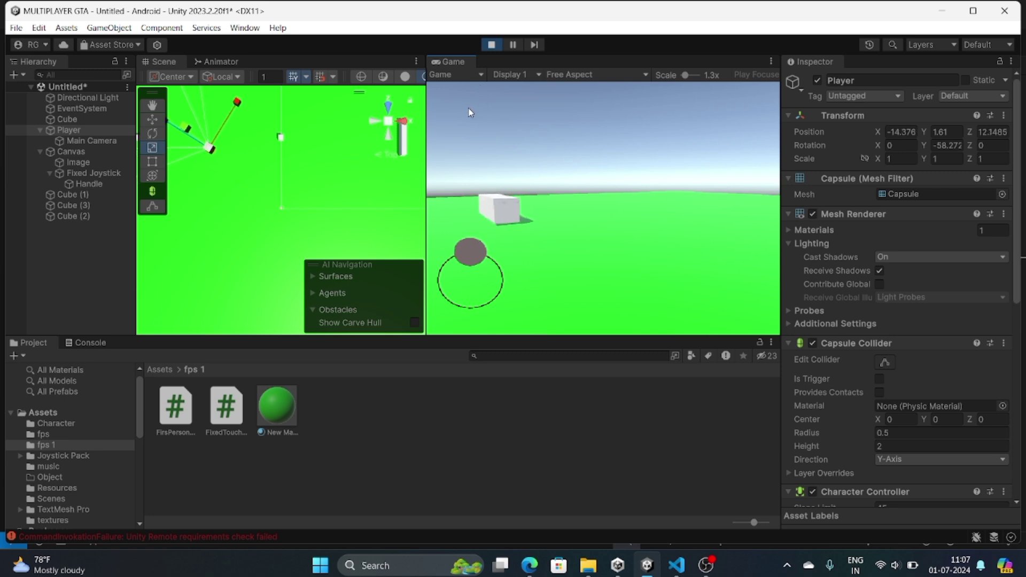
drag(471, 112, 512, 195)
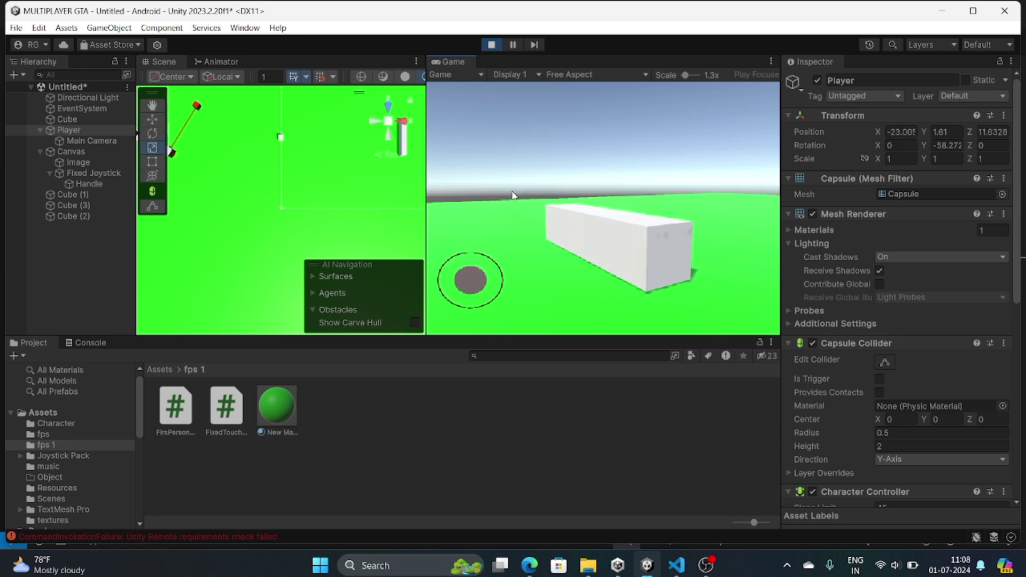
click(493, 45)
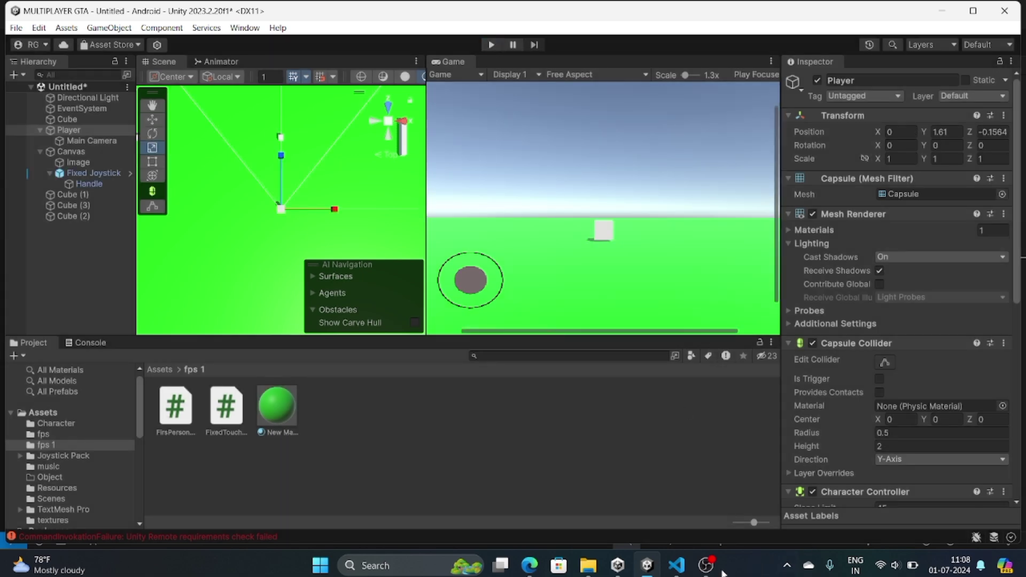